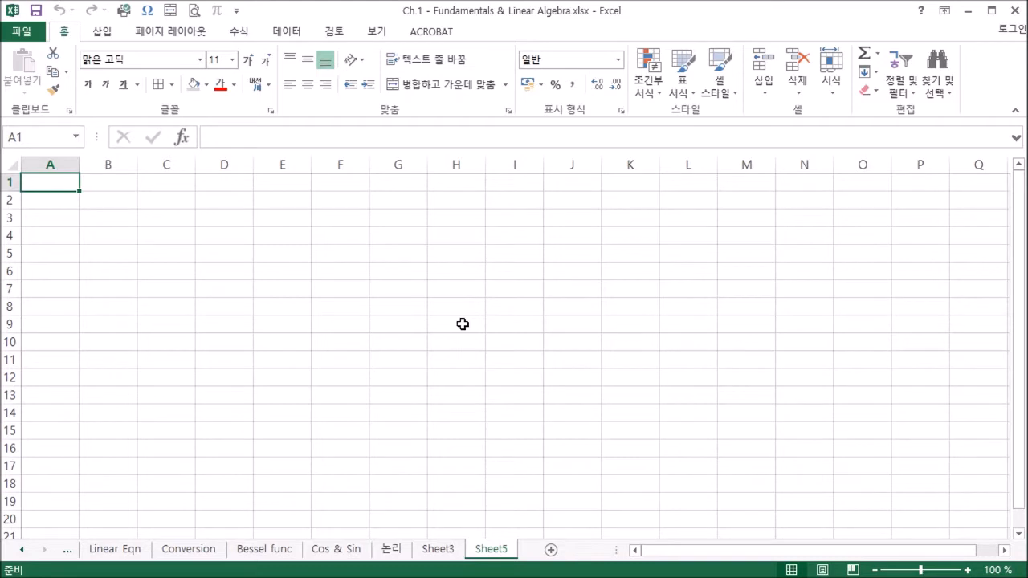
Step: Set the width of columns A through N to 12
drag(44, 165, 831, 283)
right_click(455, 165)
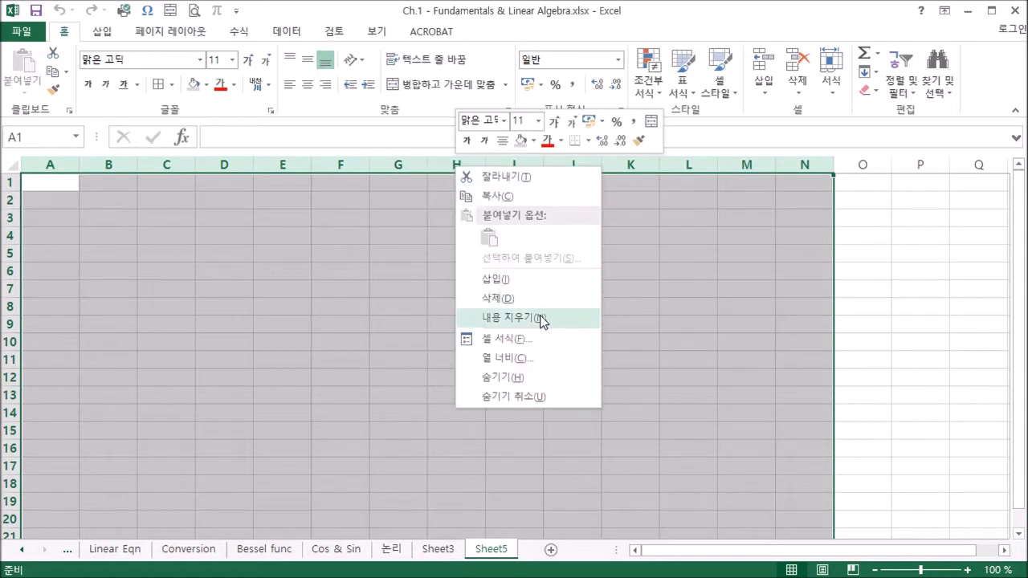
click(518, 359)
text(12)
key(Return)
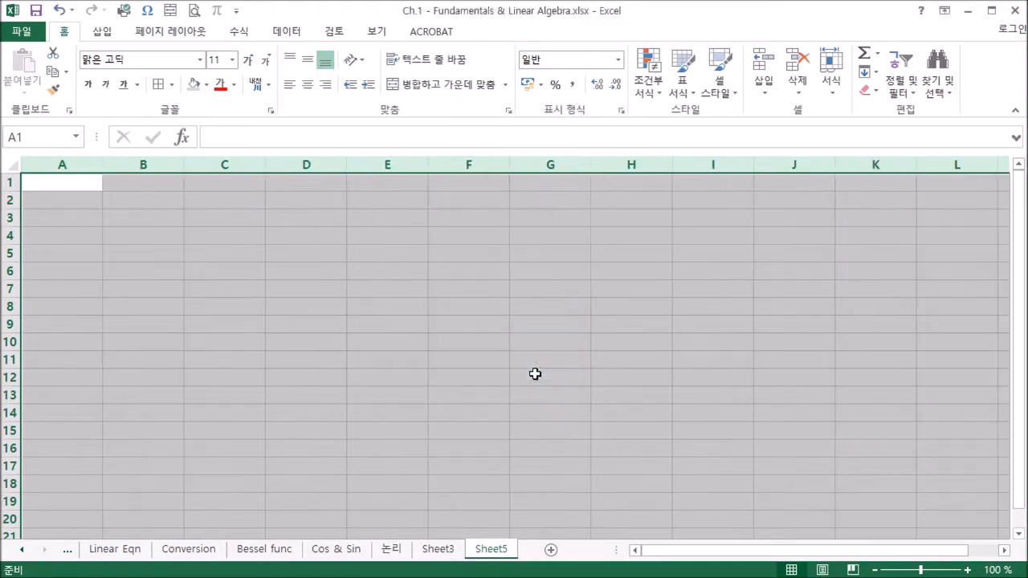
Step: Narrow column A to a width of 3
click(53, 164)
right_click(56, 166)
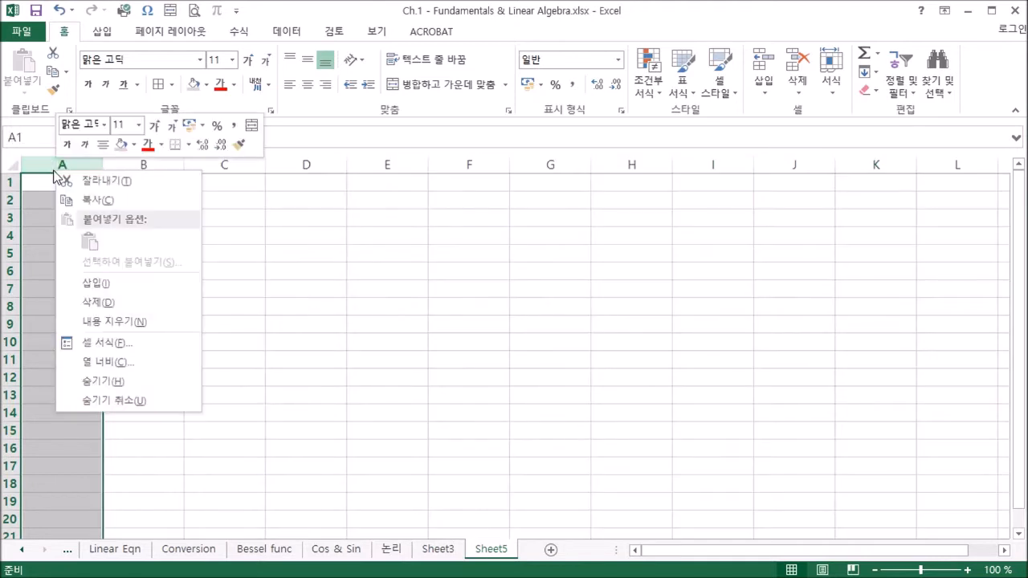
click(116, 367)
text(3)
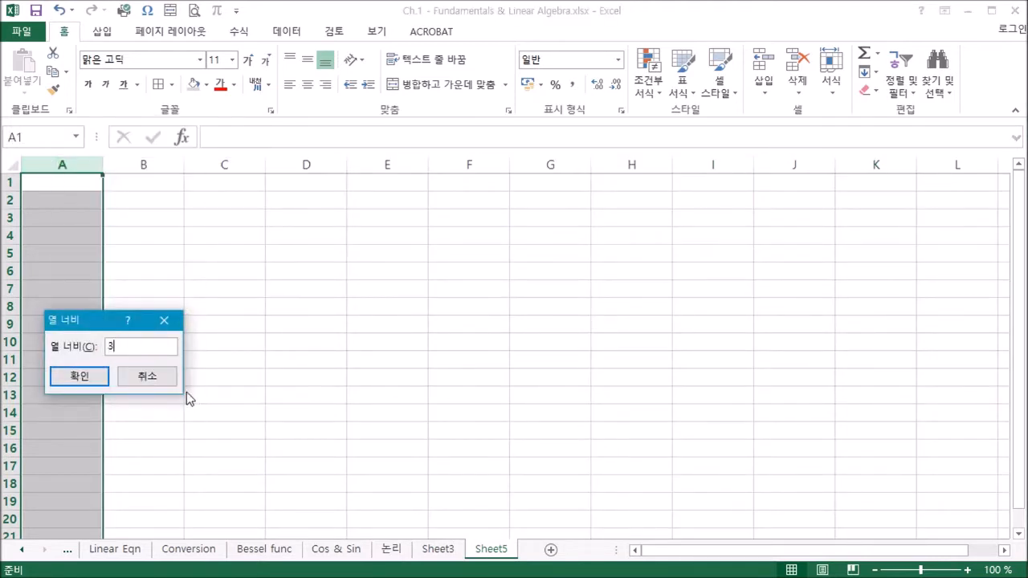
key(Return)
Step: Set the font size to 10 for a large block of cells starting at A1
drag(37, 180, 1010, 516)
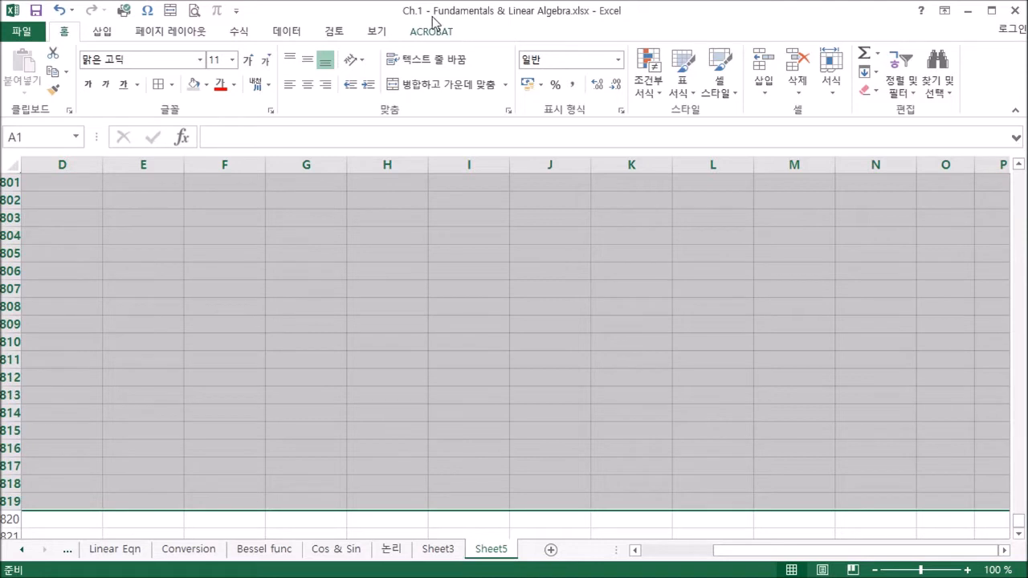
click(232, 59)
click(229, 119)
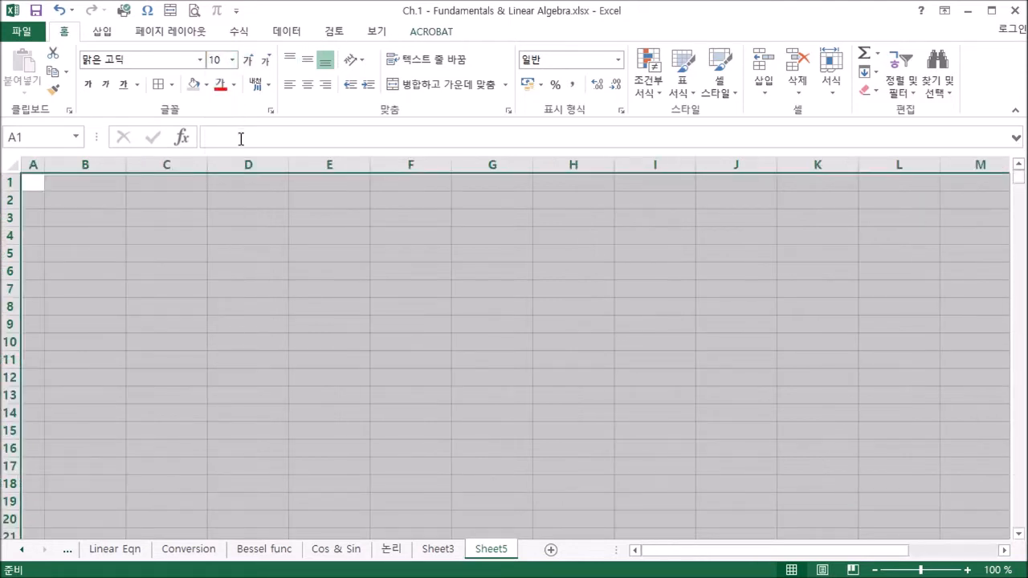
Step: Center the contents of columns A through L both vertically and horizontally
click(35, 164)
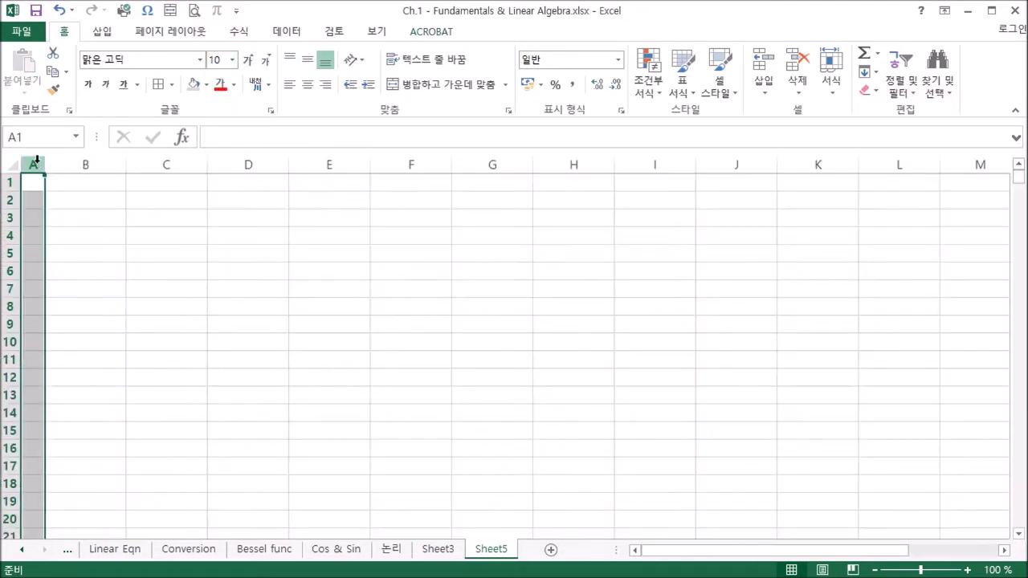
drag(34, 164, 910, 281)
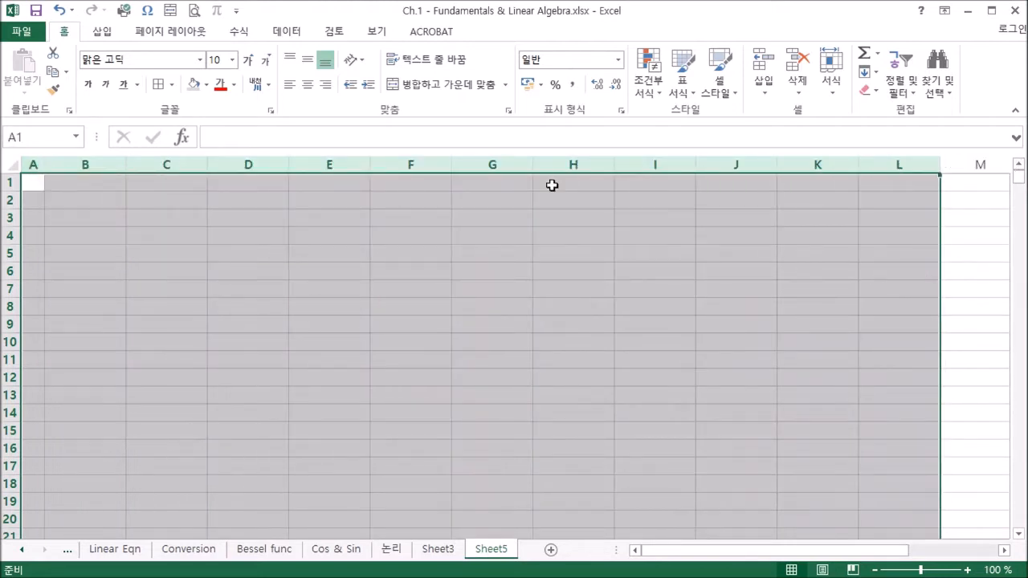
click(307, 60)
click(307, 84)
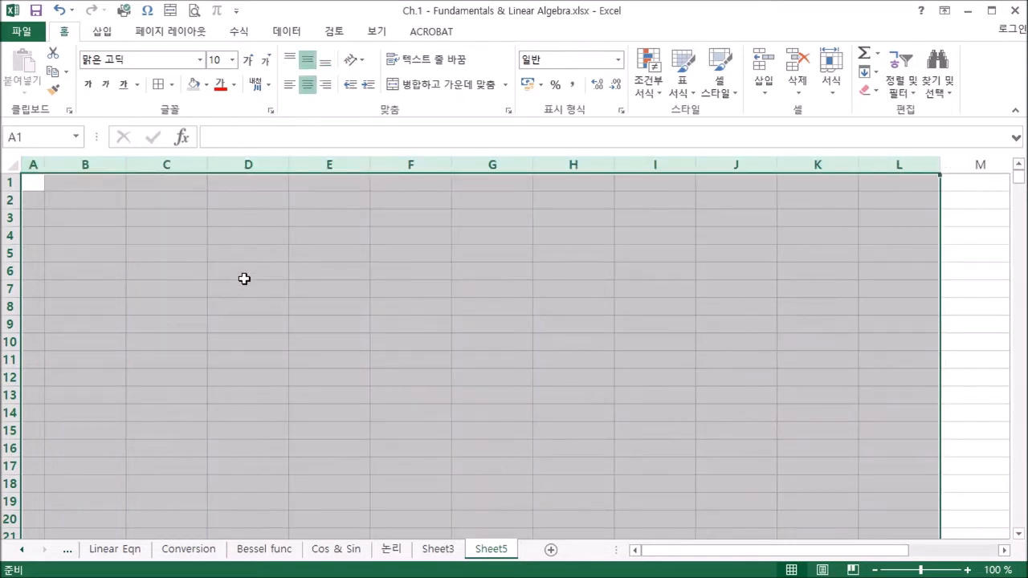
click(224, 305)
Step: Merge and center cells B2:E2 and enter the title "Grahp 실습"
drag(76, 202, 348, 200)
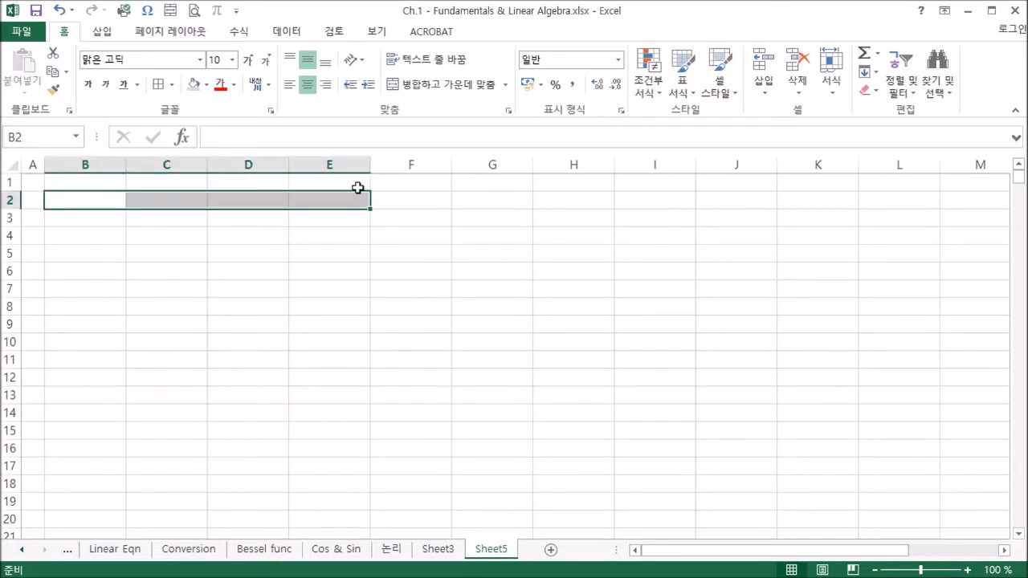
click(431, 85)
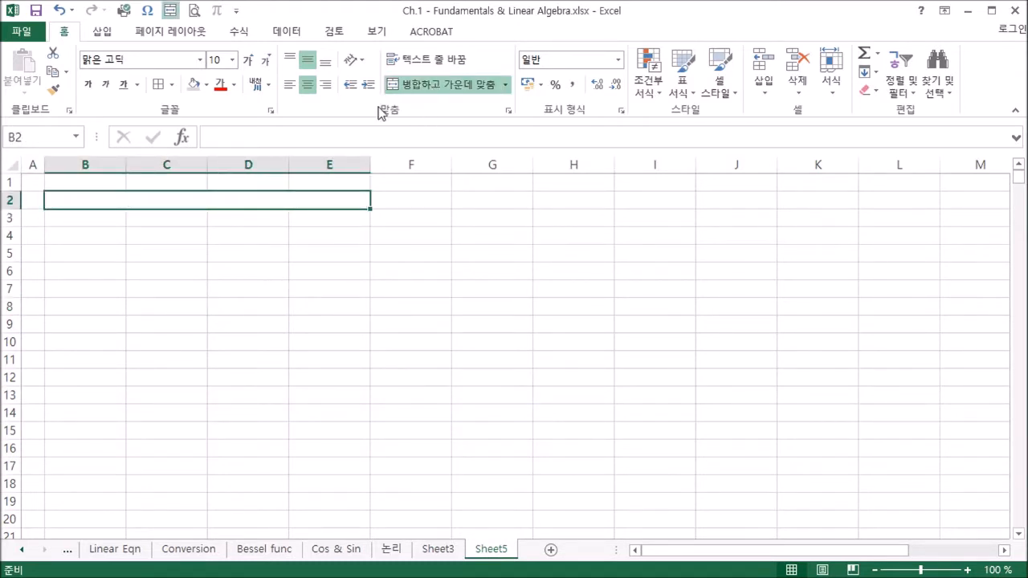
text(G)
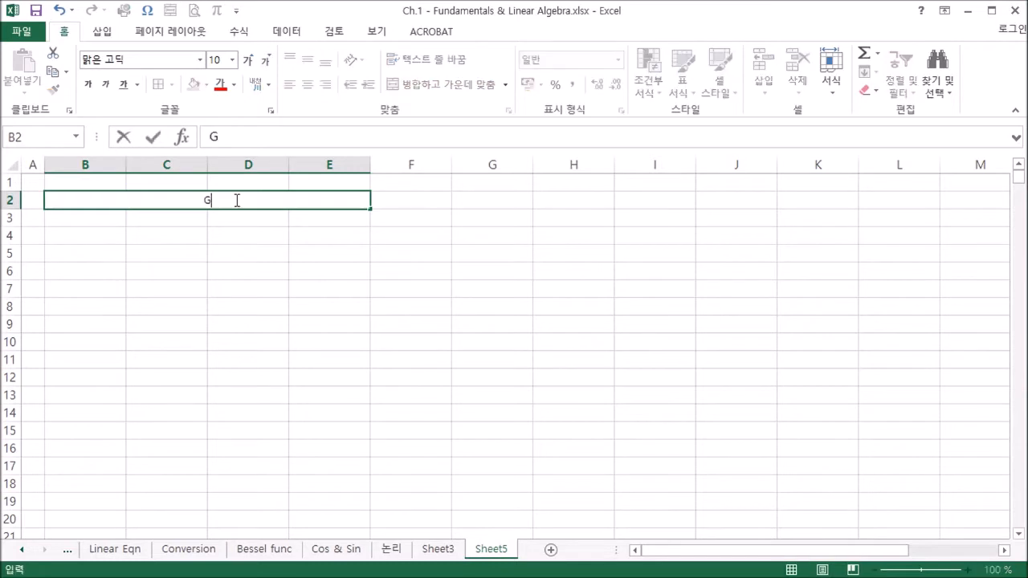
text(rahp 실습)
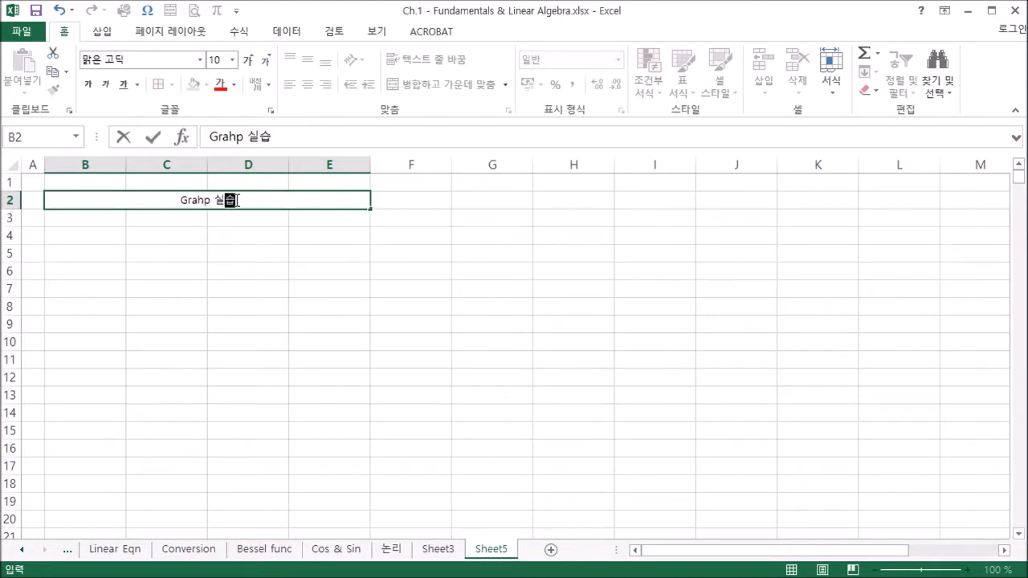
key(Return)
Step: Give the merged title cell B2 a light olive green fill and make its text bold
click(259, 197)
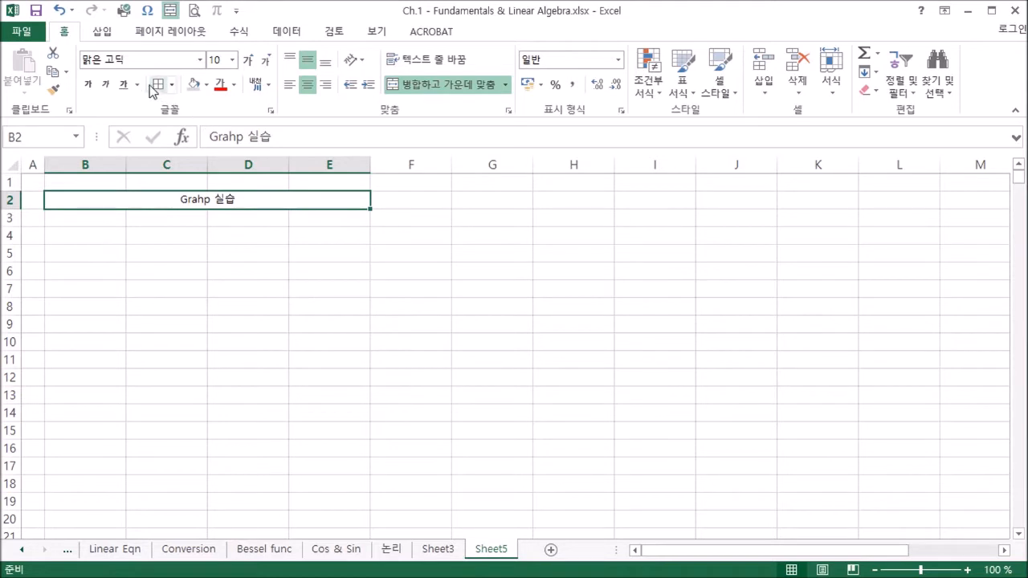
click(205, 84)
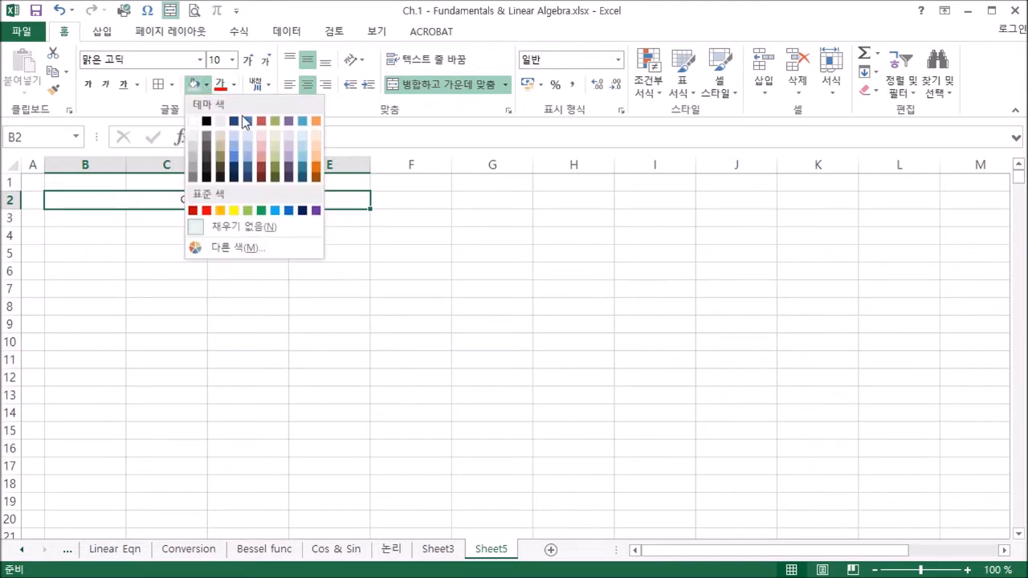
click(273, 145)
click(88, 84)
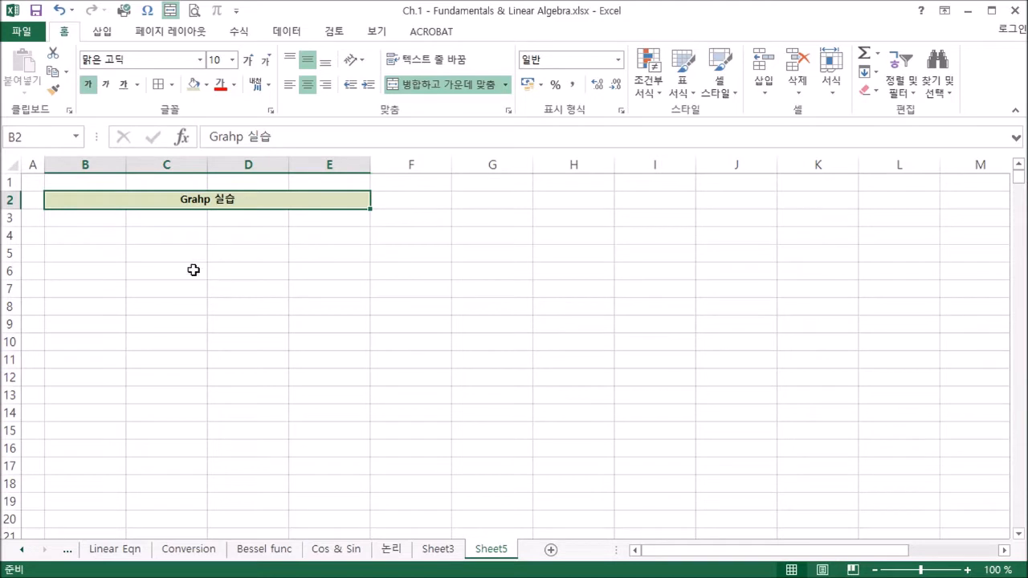
Step: Enter the column label "q (degree)" in cell B4
click(96, 236)
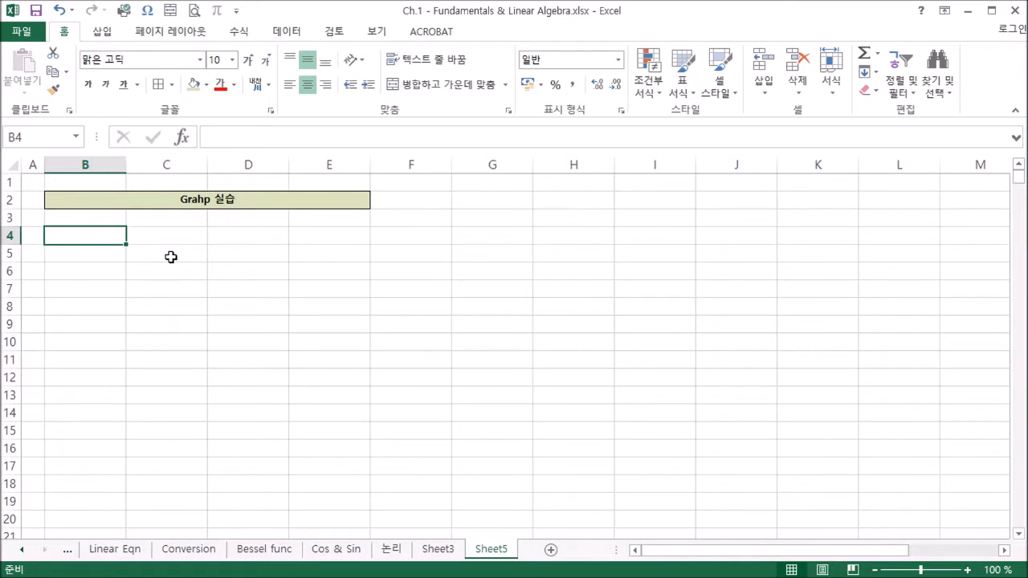
text(ㅂ)
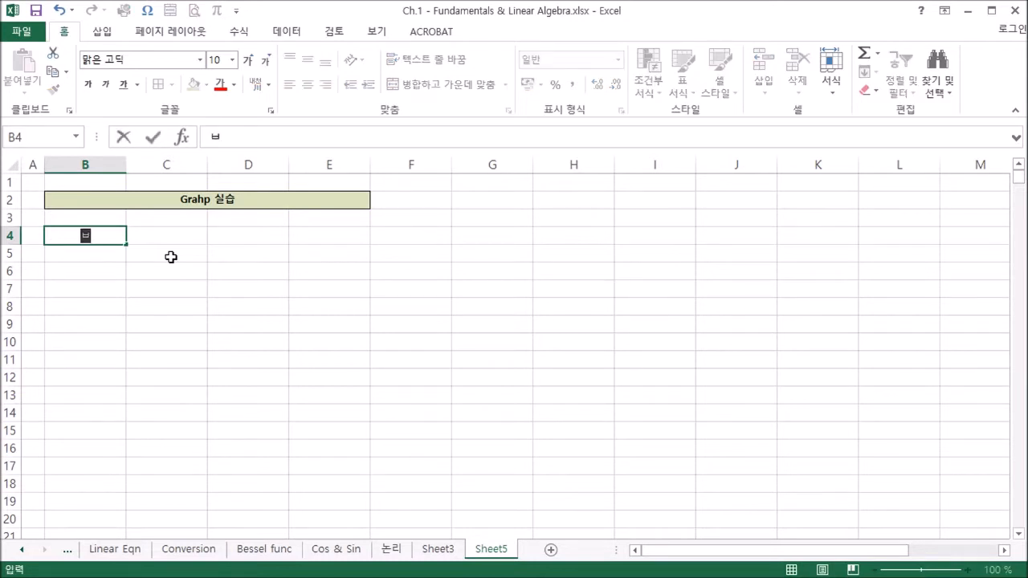
key(BackSpace)
text(q (degree))
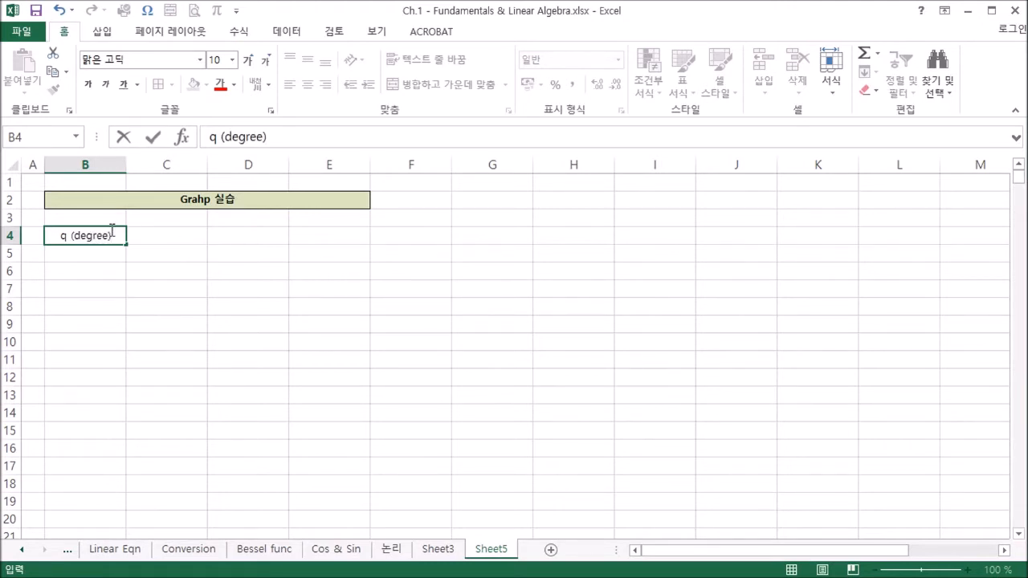
key(Return)
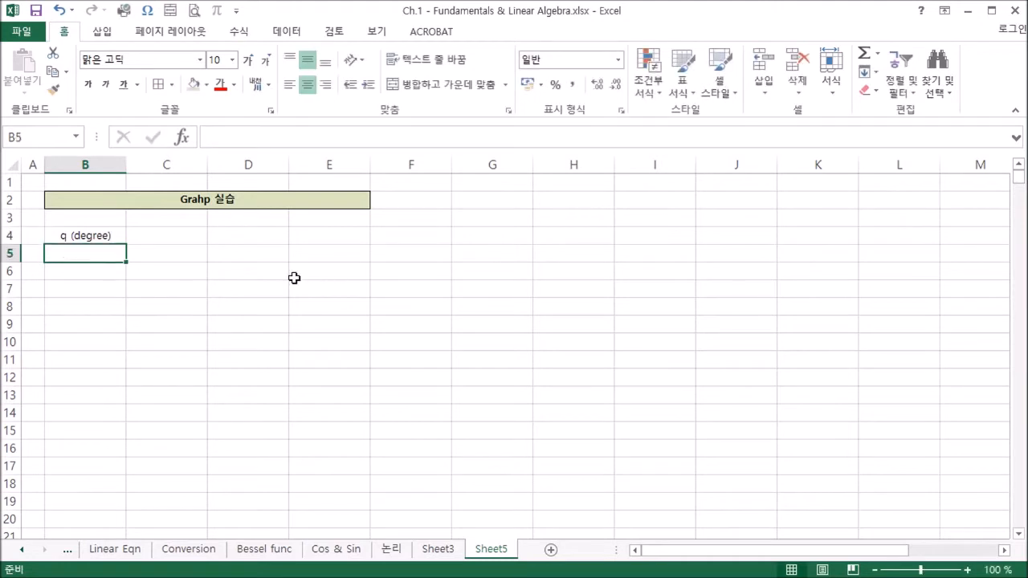
Step: Change the font of the whole label text in B4 to Times New Roman
click(87, 237)
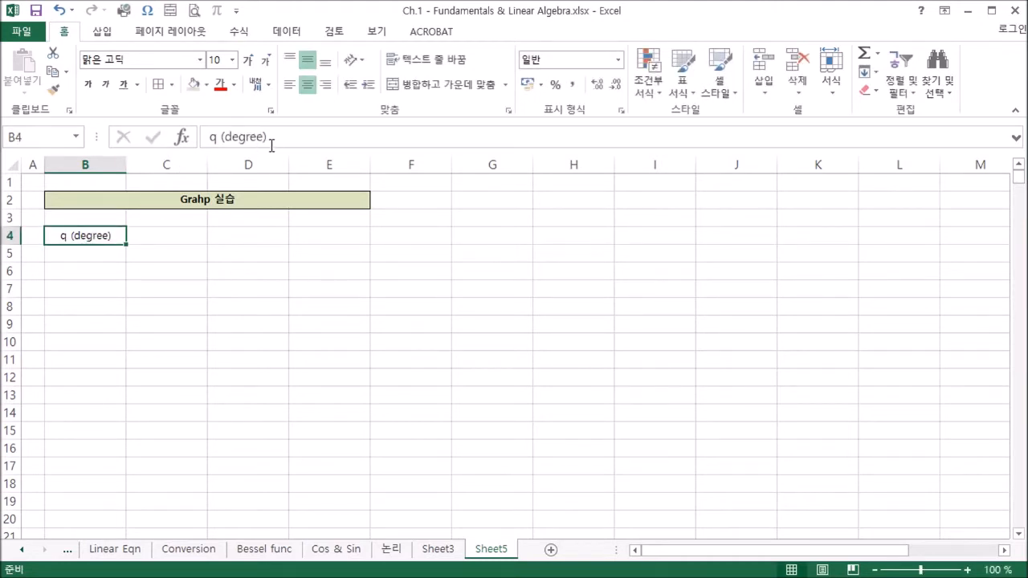
drag(270, 138, 203, 135)
click(200, 61)
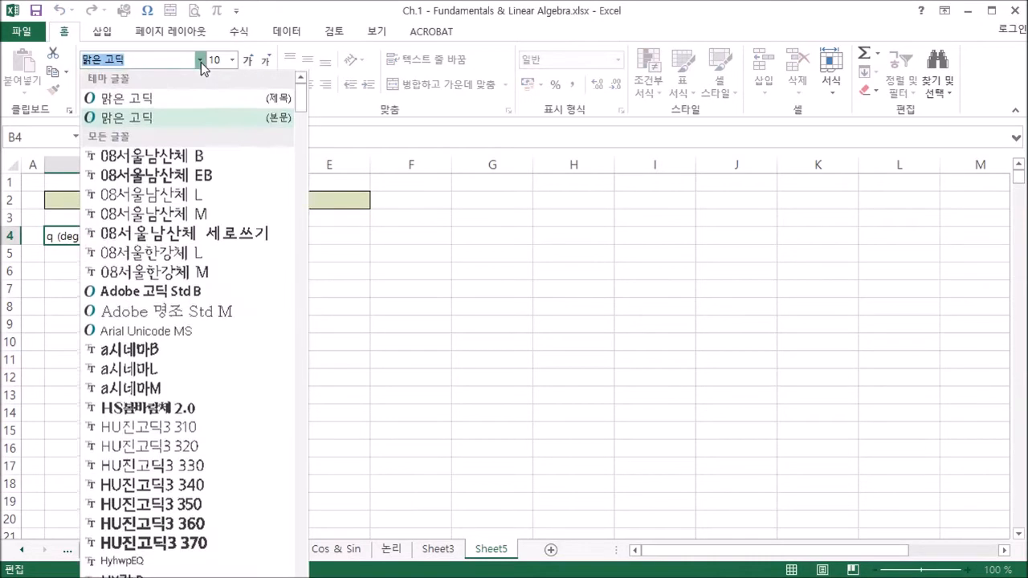
drag(302, 100, 379, 577)
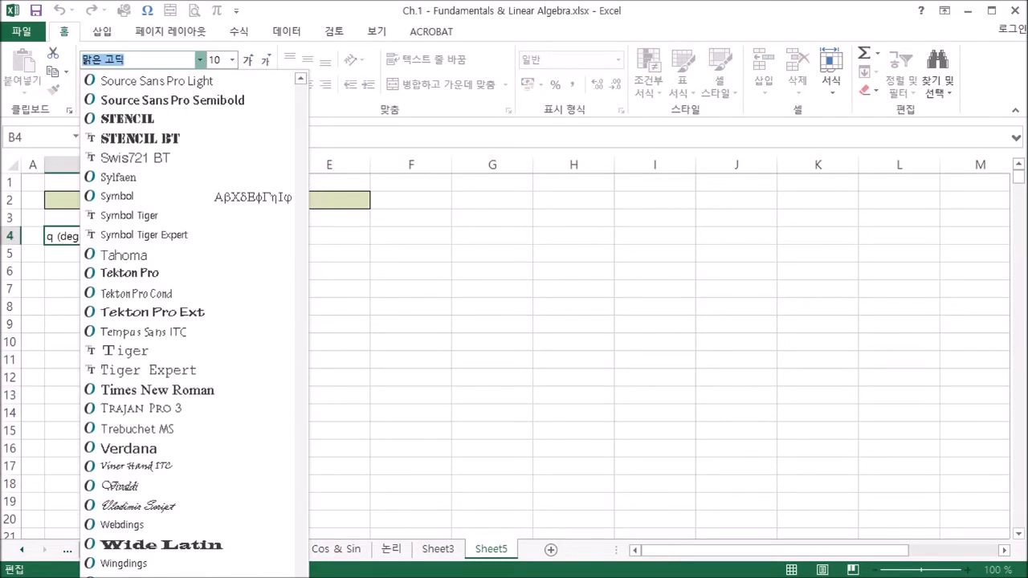
click(204, 390)
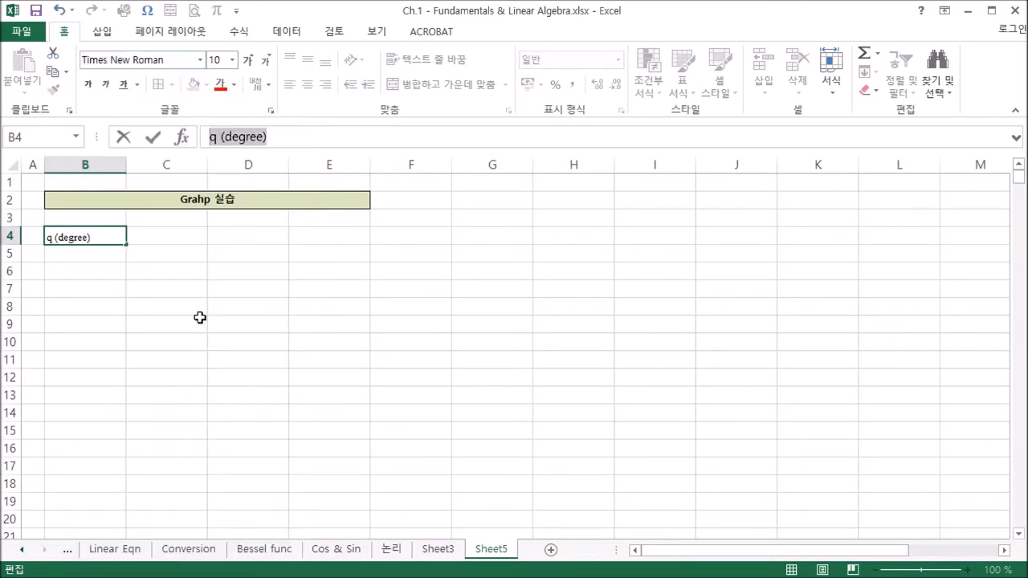
Step: Format only the letter q in the B4 label in the Symbol font, italic and bold, so it reads as theta
drag(208, 137, 214, 142)
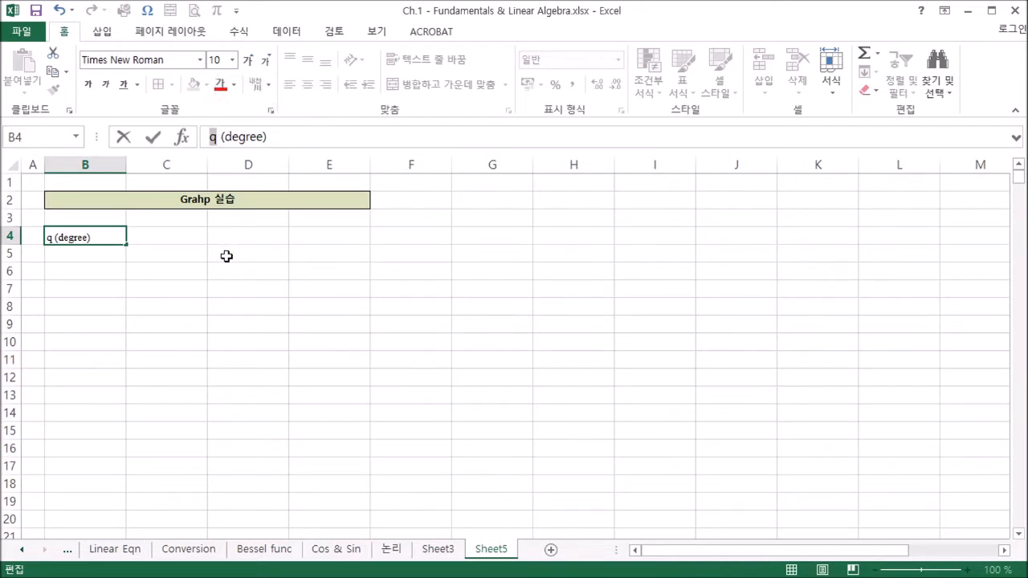
click(200, 60)
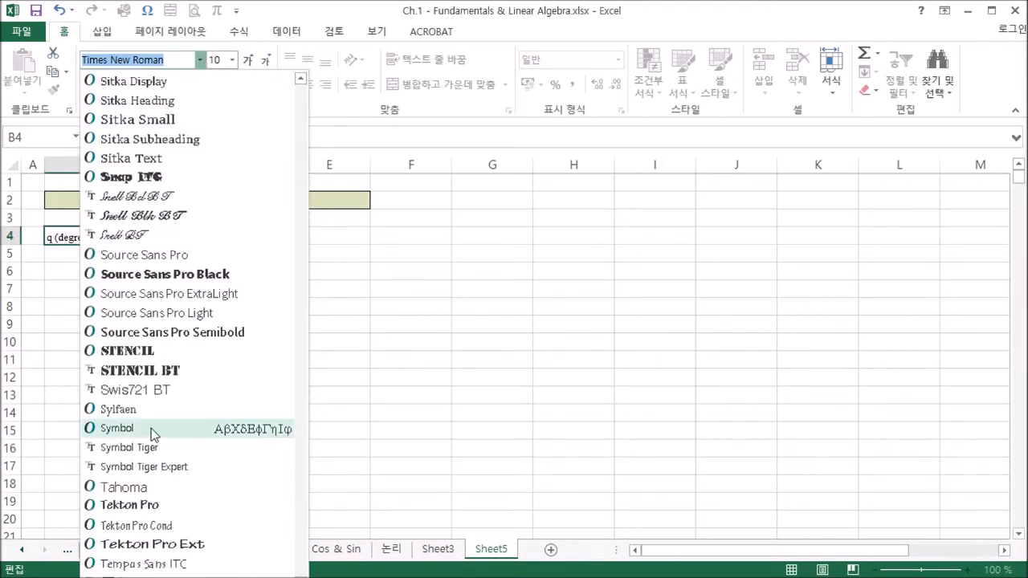
click(151, 428)
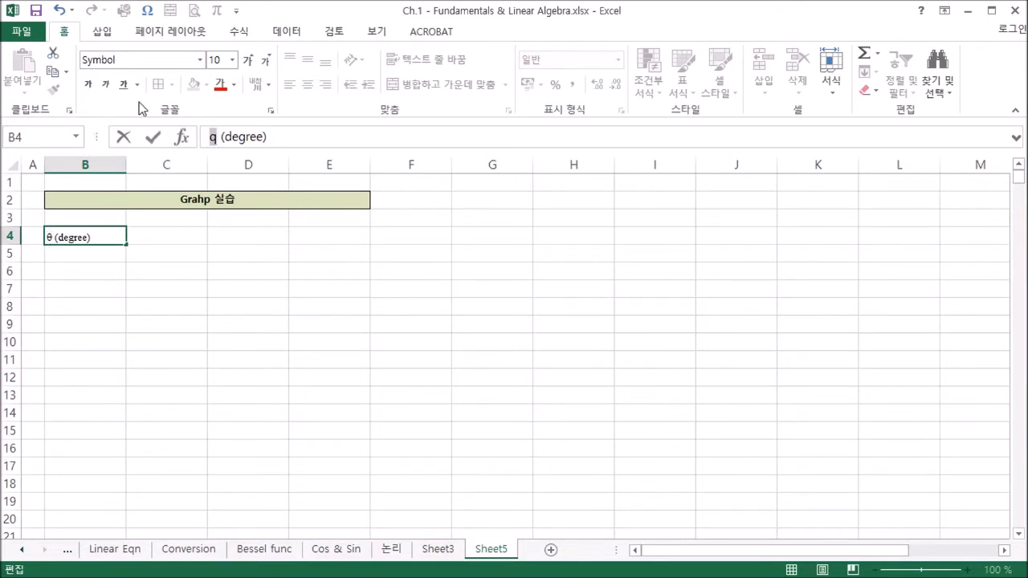
click(105, 85)
click(90, 86)
Step: Make the entire label text in B4 bold, including the part in parentheses
drag(284, 137, 155, 140)
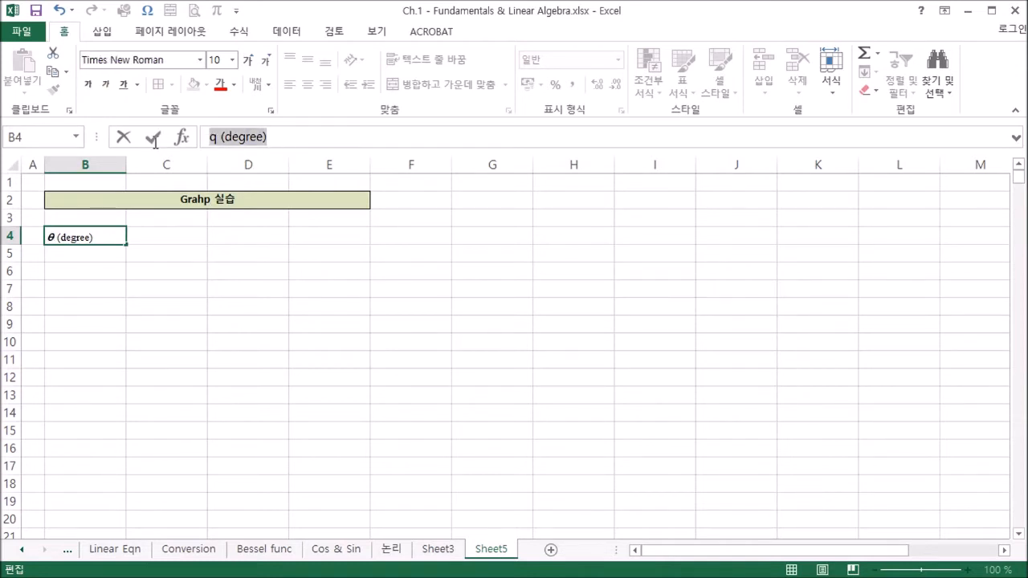
click(90, 87)
click(152, 326)
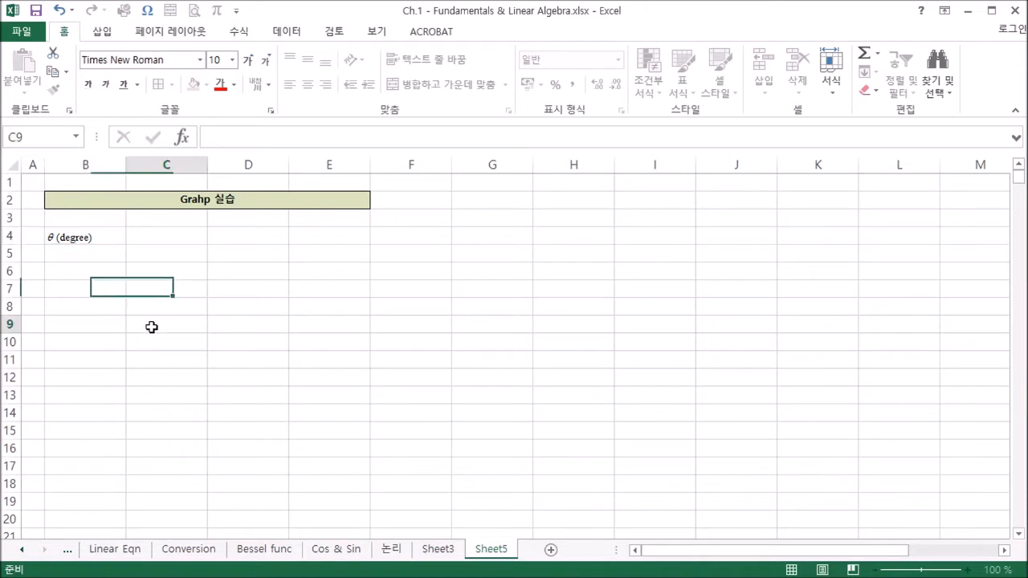
click(80, 236)
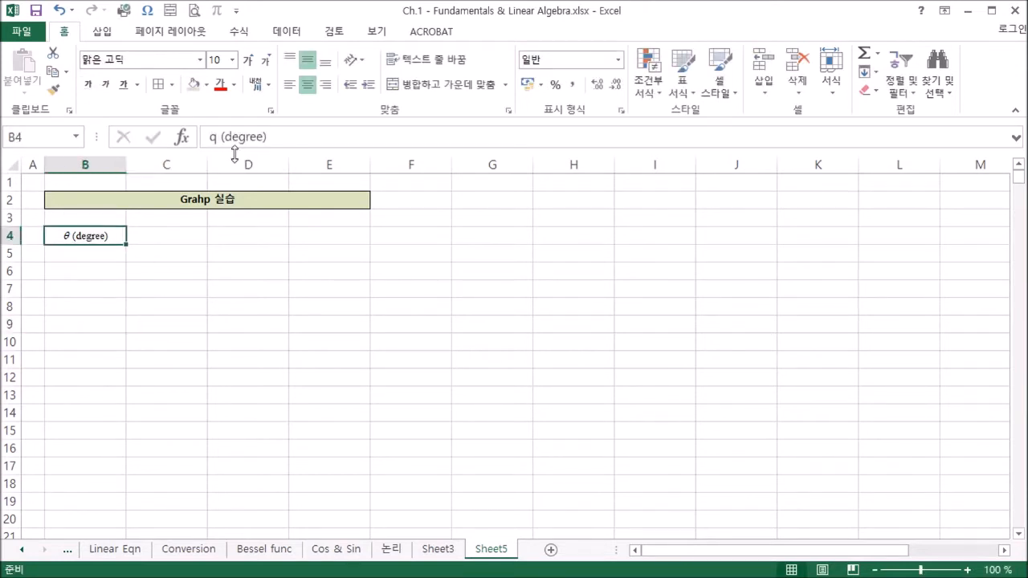
drag(285, 146, 207, 137)
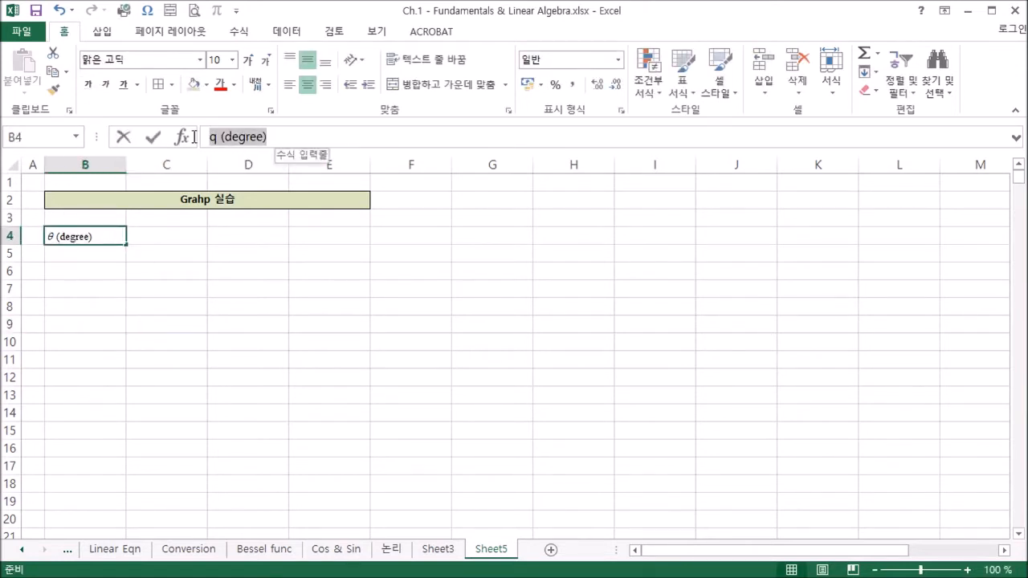
click(88, 84)
click(109, 306)
Step: Fill the label cell B4 with a light grey theme color
click(77, 236)
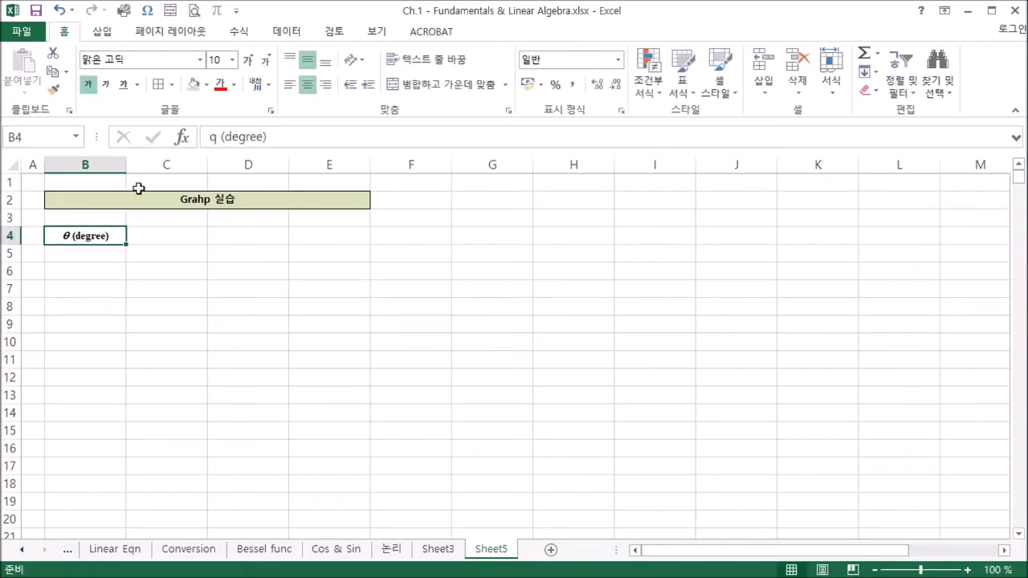
click(207, 85)
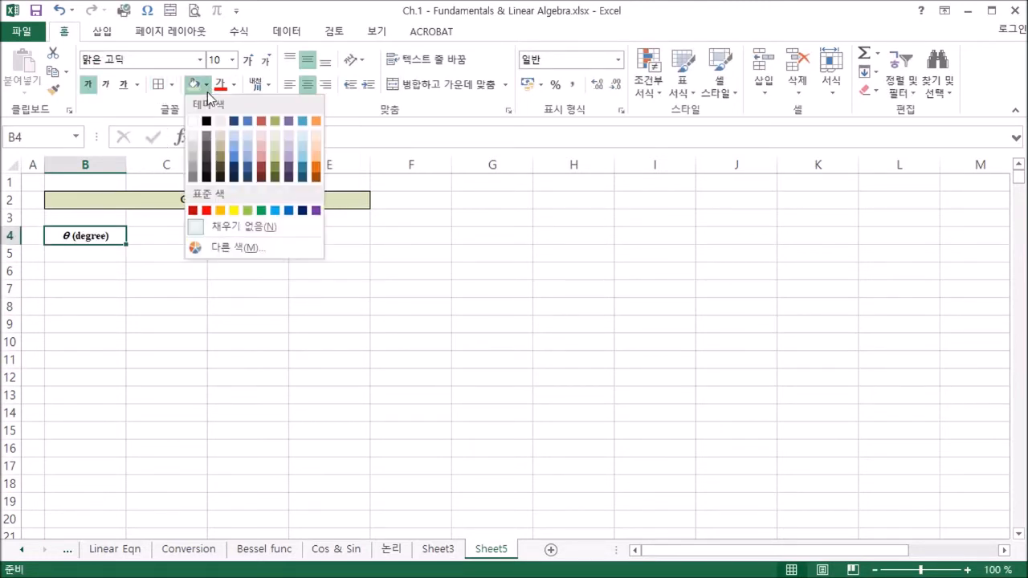
click(197, 149)
click(149, 351)
Step: Copy the formatted theta label from B4 into C4
click(73, 235)
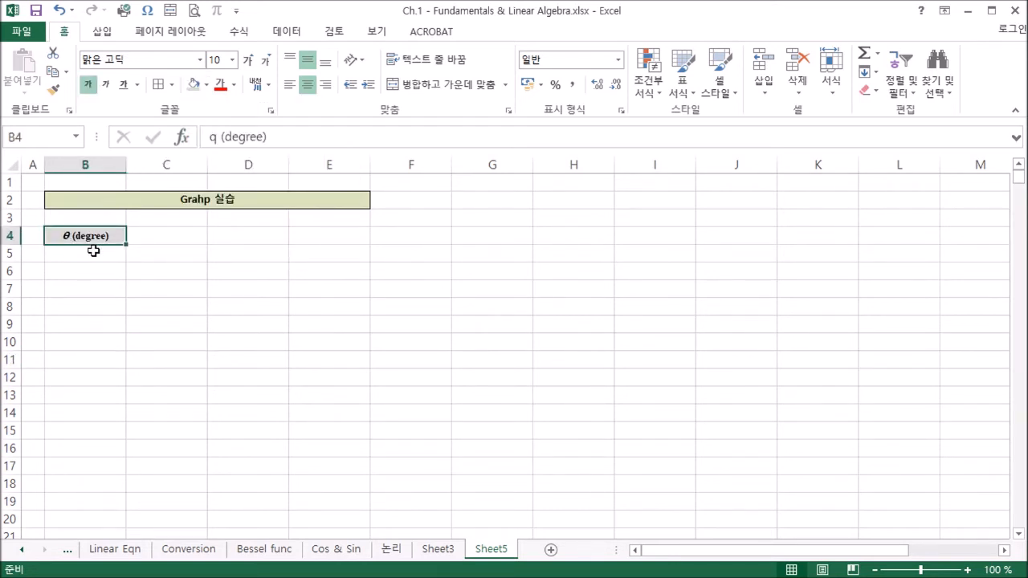
key(ctrl+c)
click(172, 233)
key(ctrl+v)
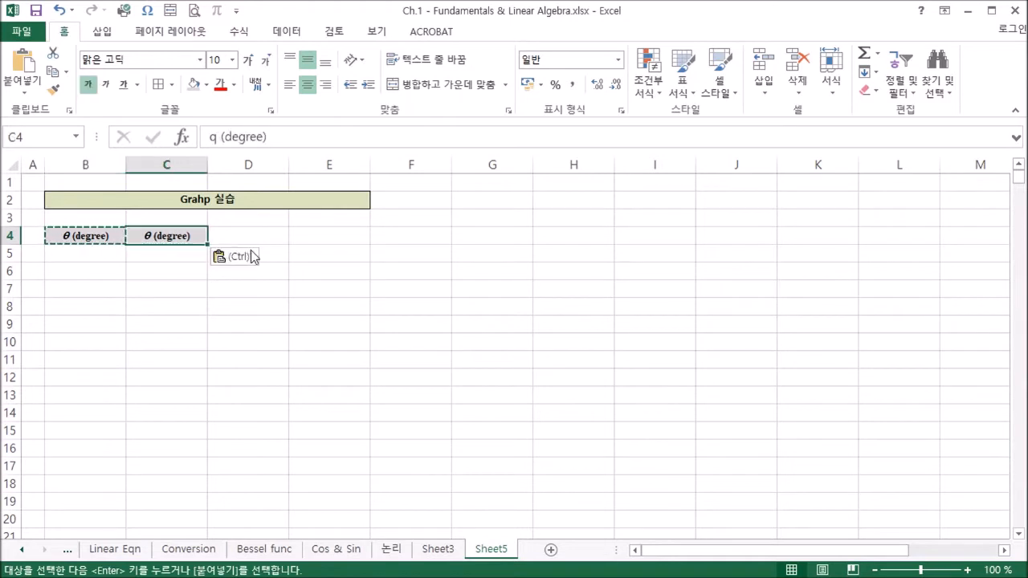
Step: Copy the formatted theta label from C4 into D4 and E4
click(250, 235)
key(Escape)
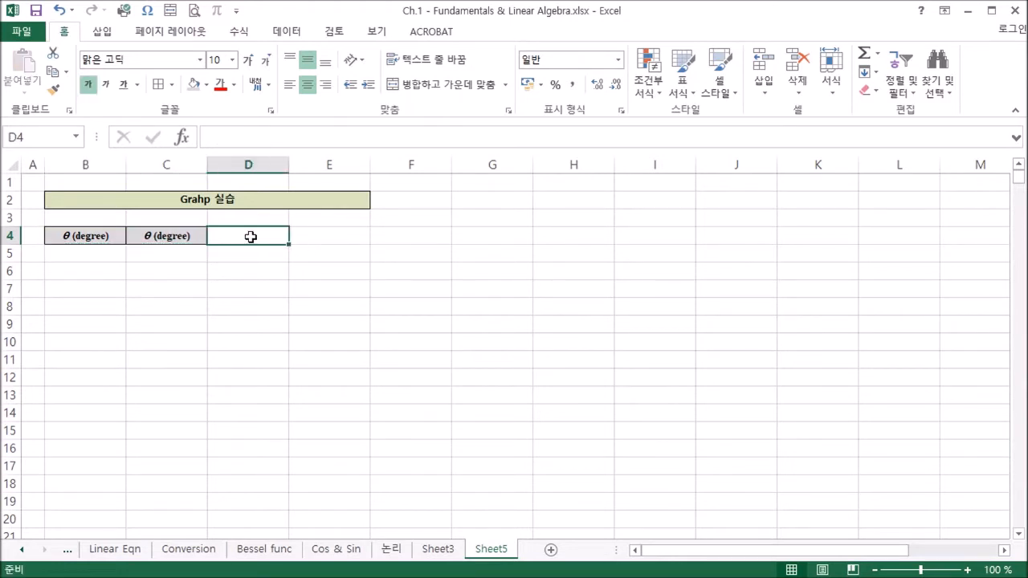
click(176, 239)
key(ctrl+c)
click(243, 237)
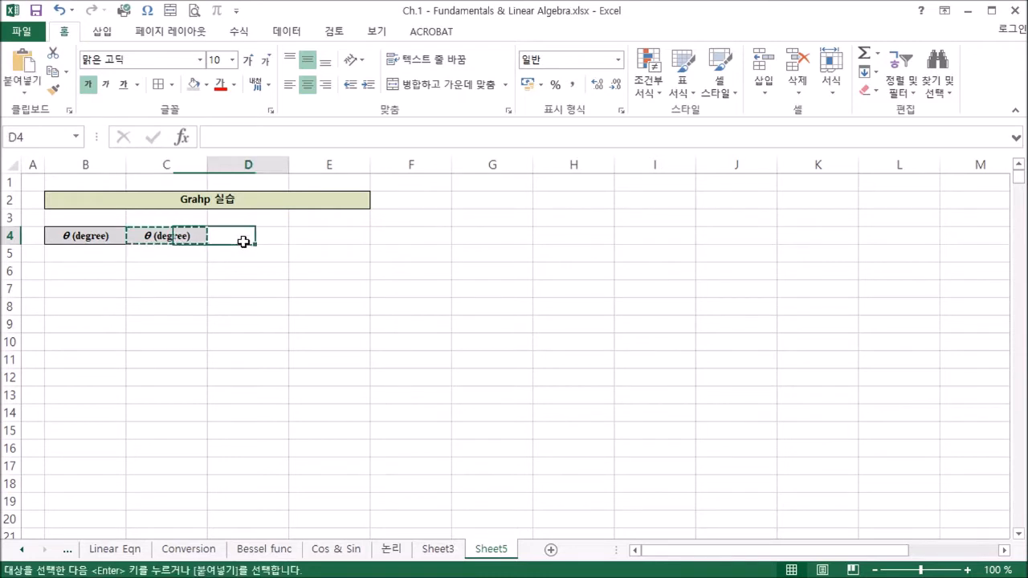
key(ctrl+v)
click(333, 237)
key(ctrl+v)
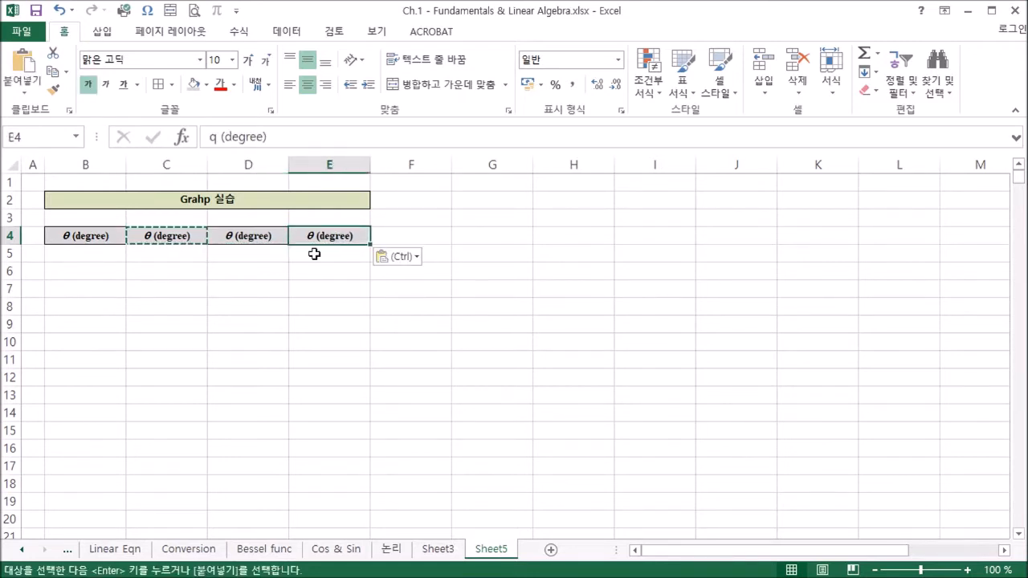
Step: Change the unit in the C4 label to (radian), keeping the theta symbol
click(175, 237)
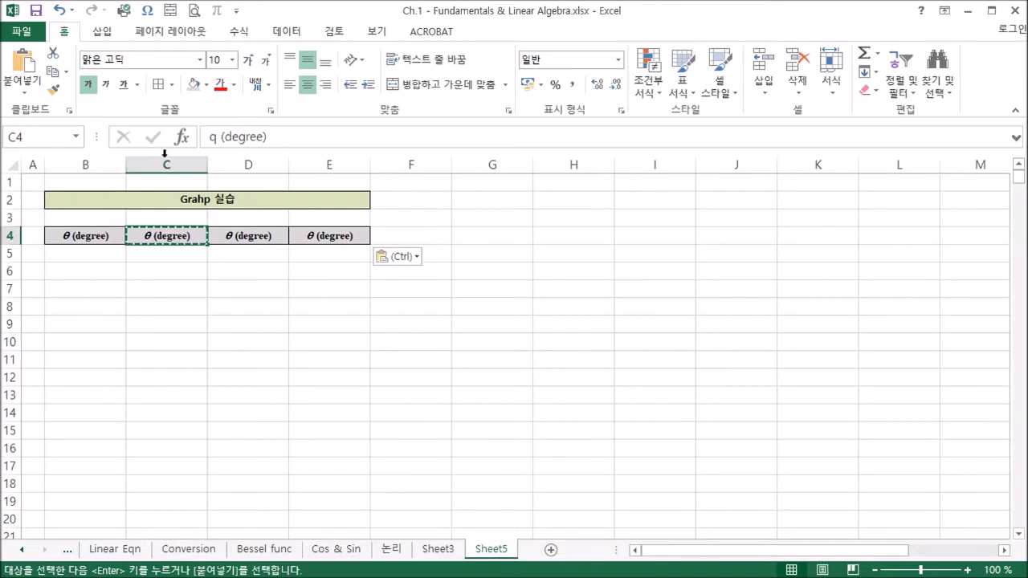
drag(223, 138, 294, 156)
text((rad)
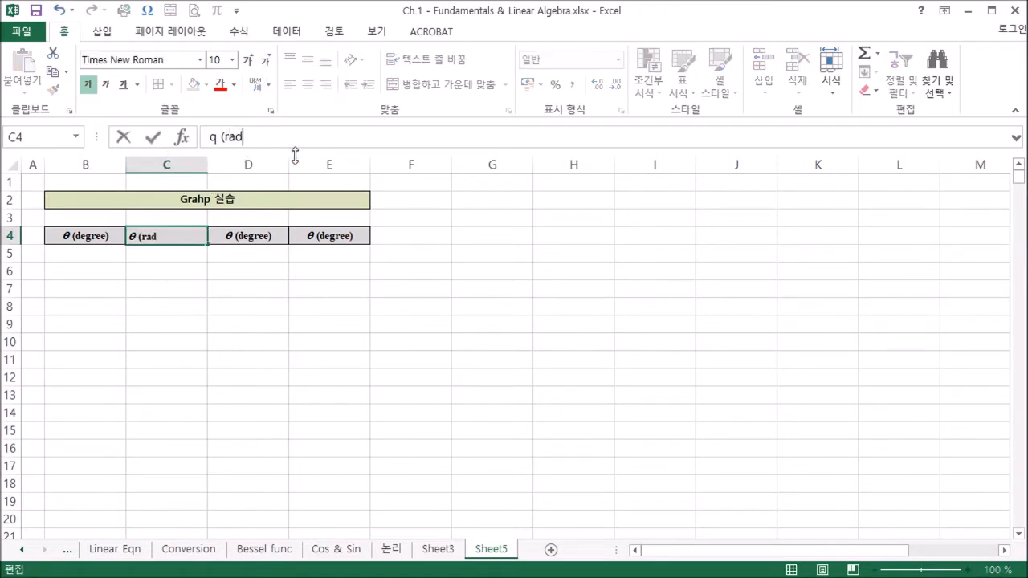
text(ian)
key(Return)
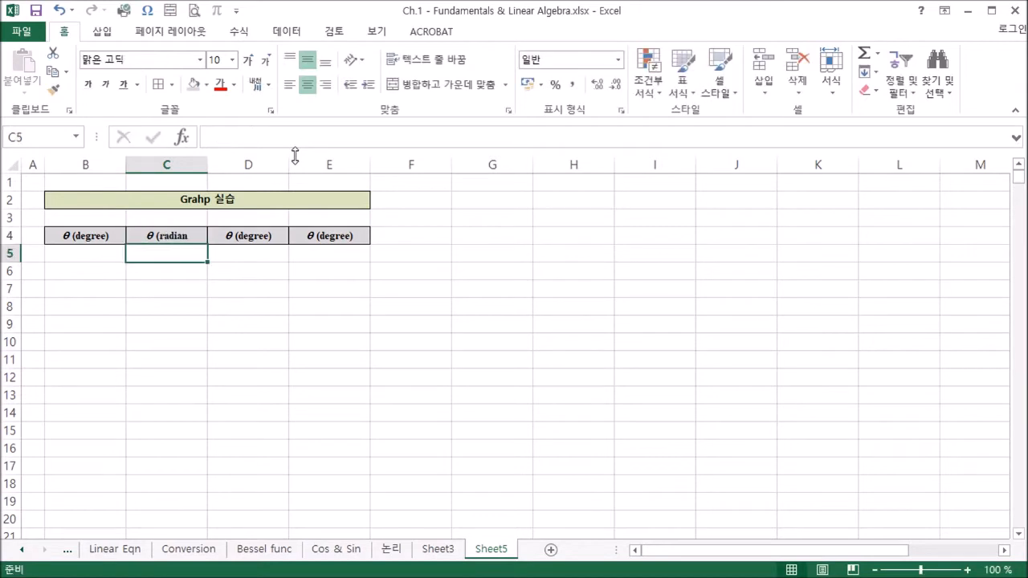
click(180, 235)
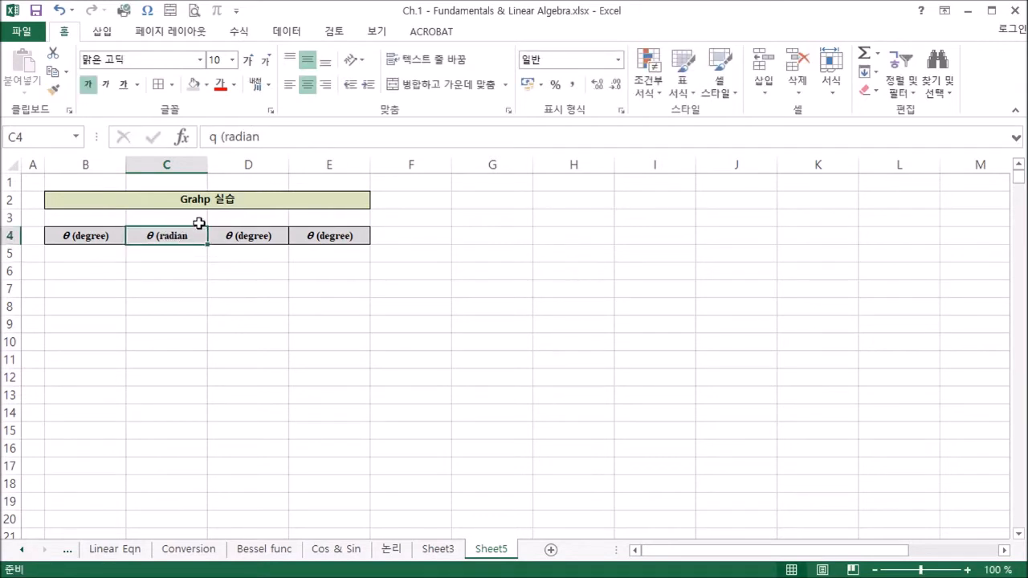
click(269, 138)
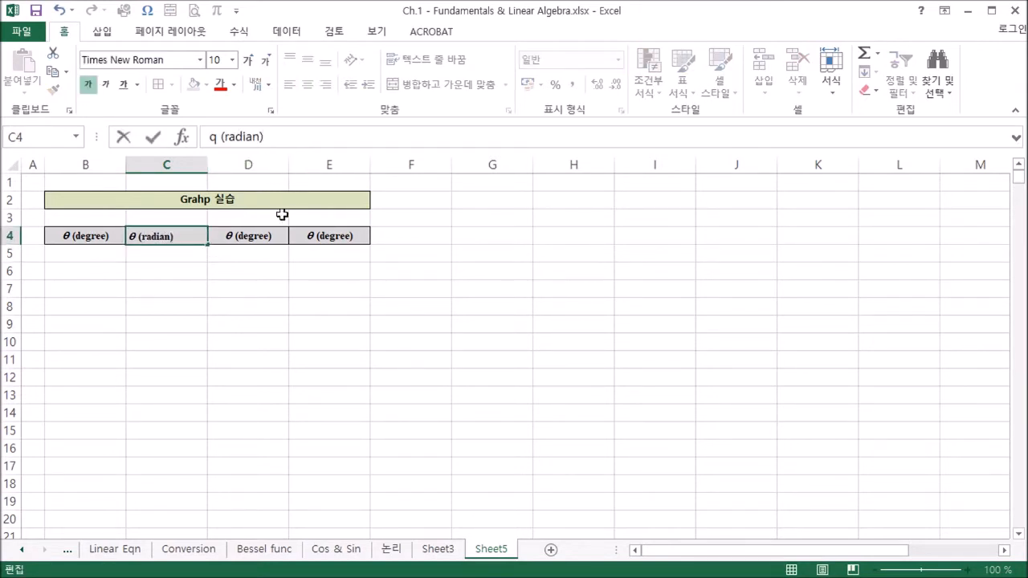
Step: Change the D4 label to Cos(θ), keeping the Symbol-font theta and removing the degree unit
click(264, 233)
click(211, 142)
text(Cos)
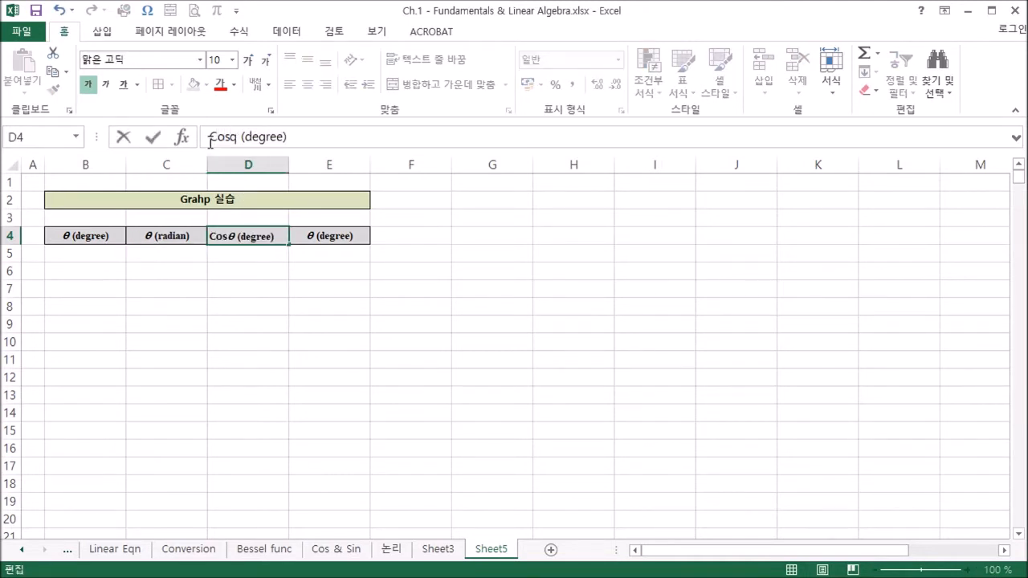
text(()
key(Right)
key(Right)
key(Left)
key(Delete)
key(Delete)
key(Delete)
key(Delete)
key(Delete)
key(Delete)
key(Delete)
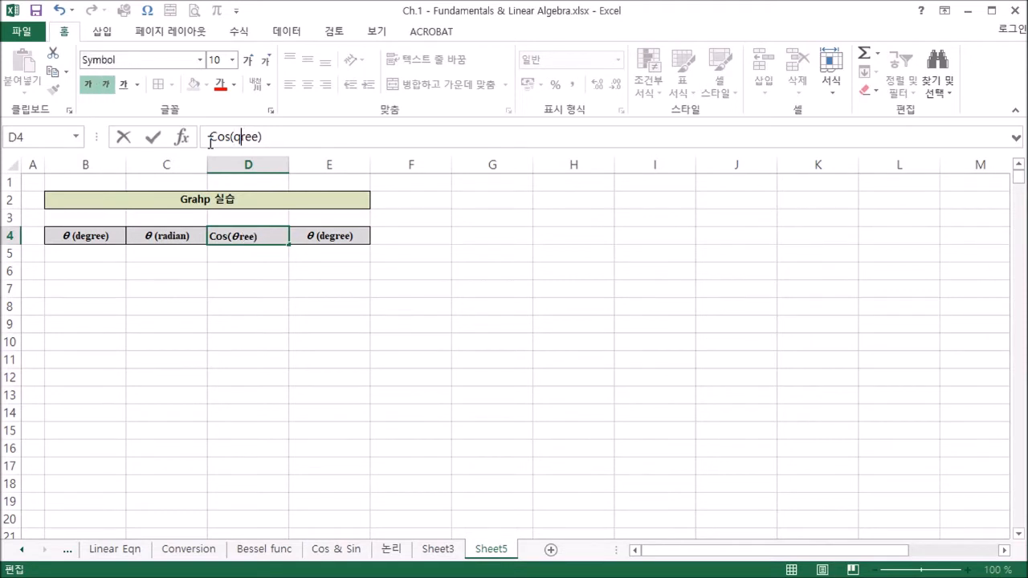
click(340, 307)
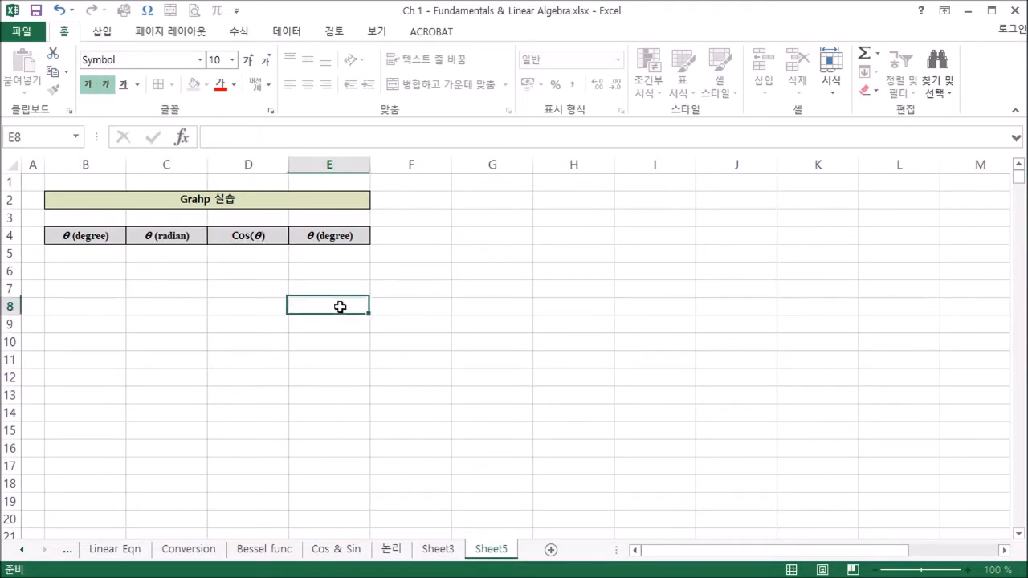
Step: Change the E4 label to Sin(θ), keeping the Symbol-font theta and removing the degree unit
click(325, 238)
click(212, 137)
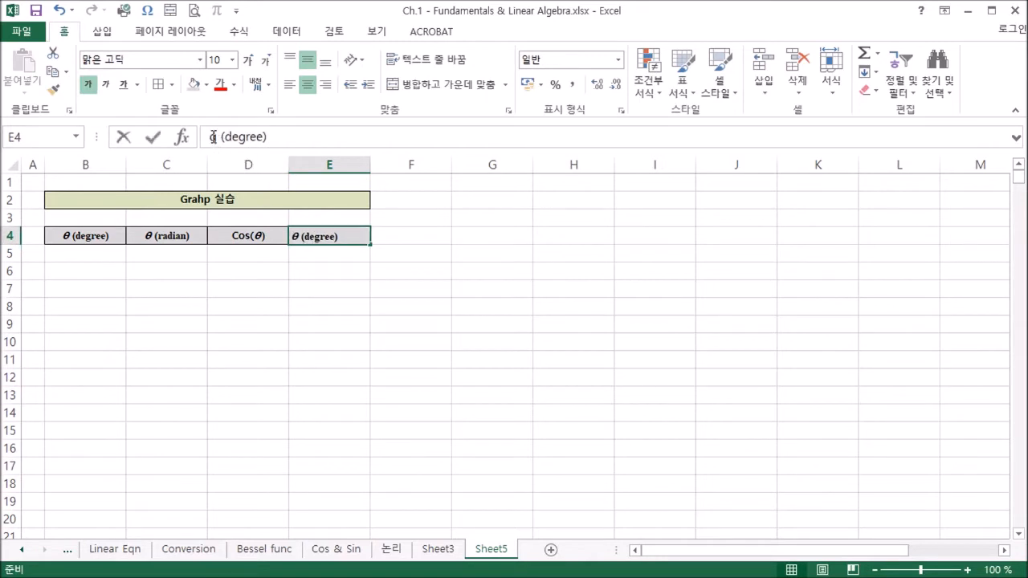
text(Sin()
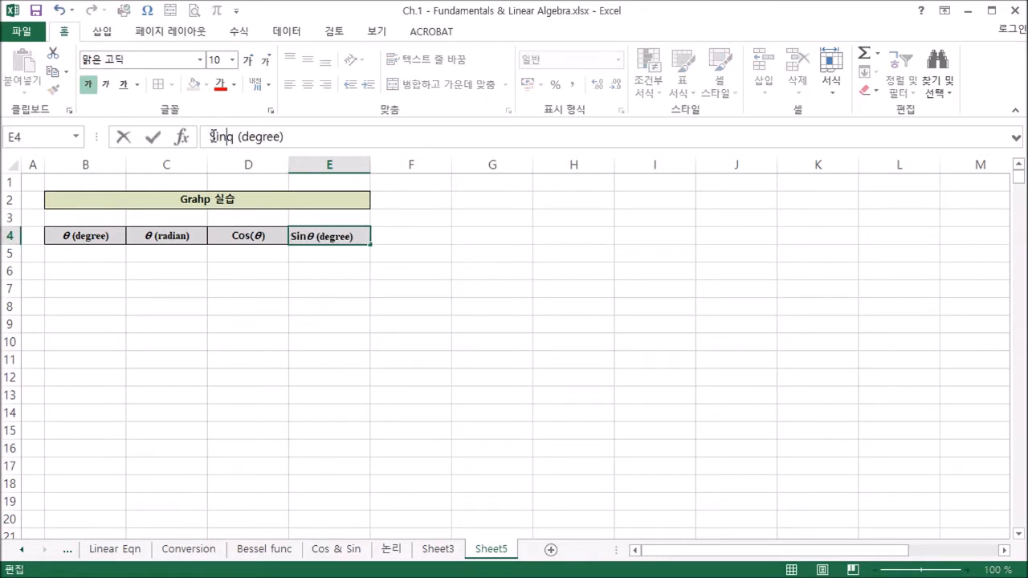
click(240, 137)
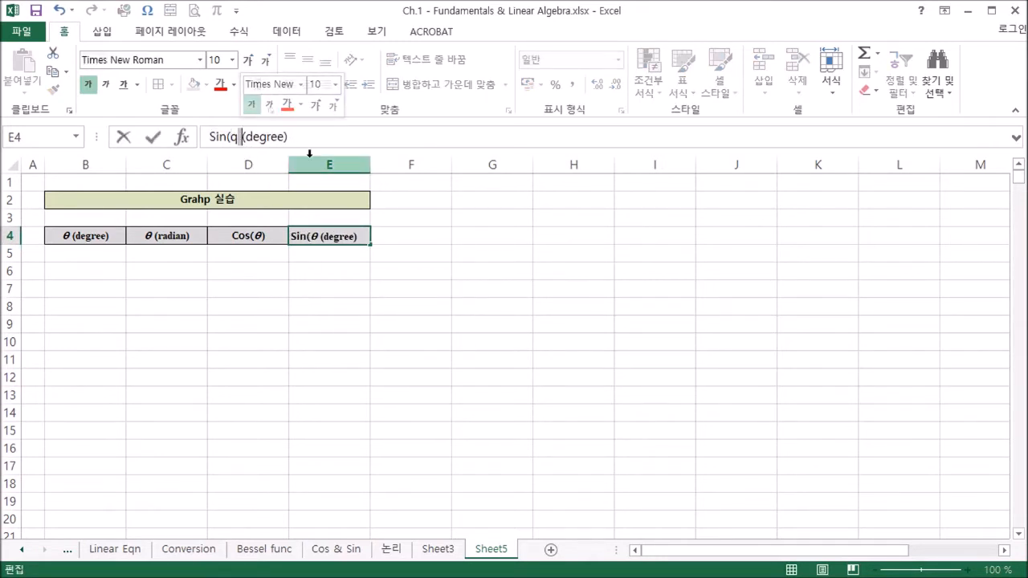
key(Delete)
key(Delete)
key(Delete)
key(Delete)
key(Delete)
key(Delete)
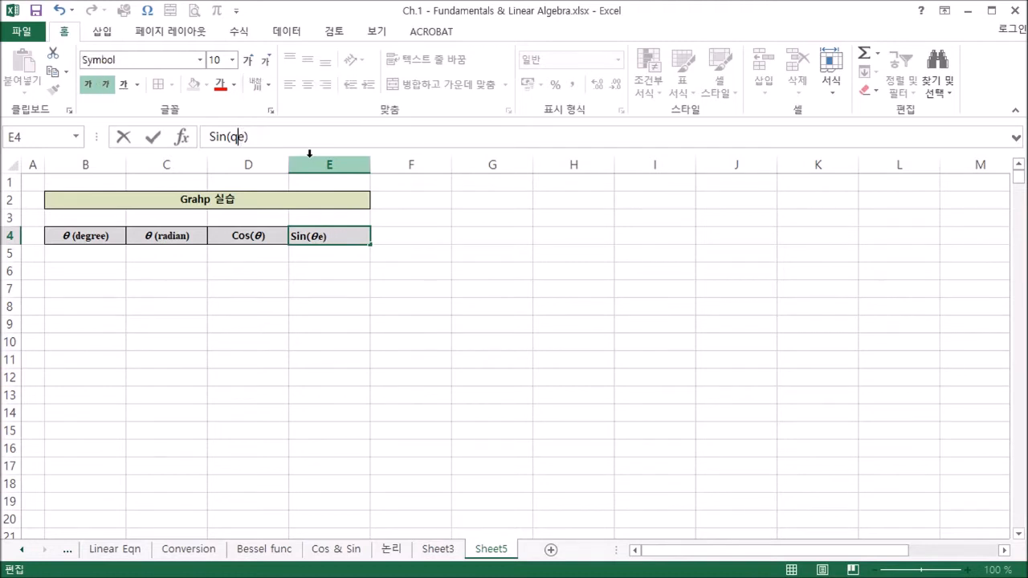
Step: Enter -180 as the first degree value in B5 and format it with no decimal places
click(106, 257)
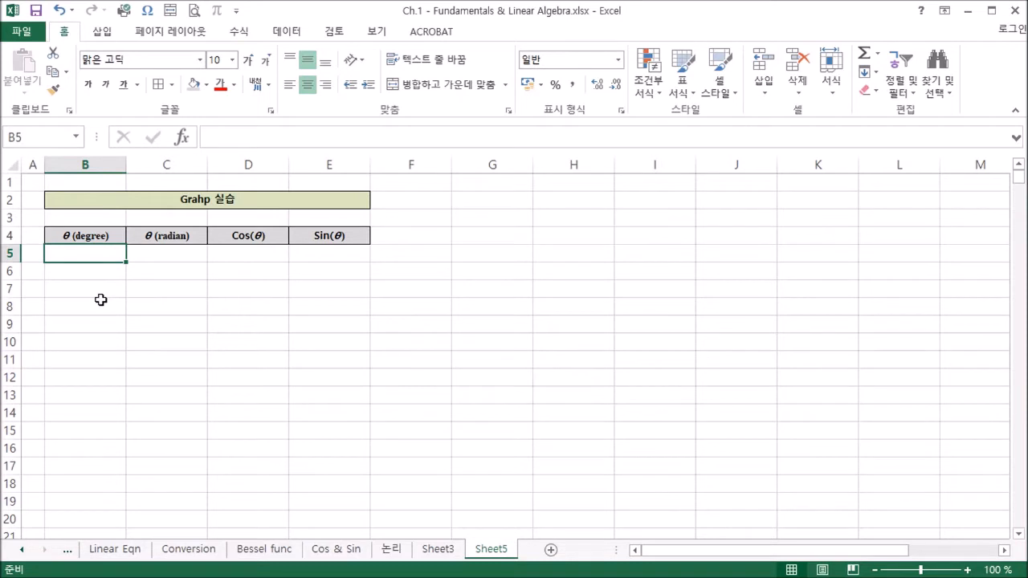
text(-180)
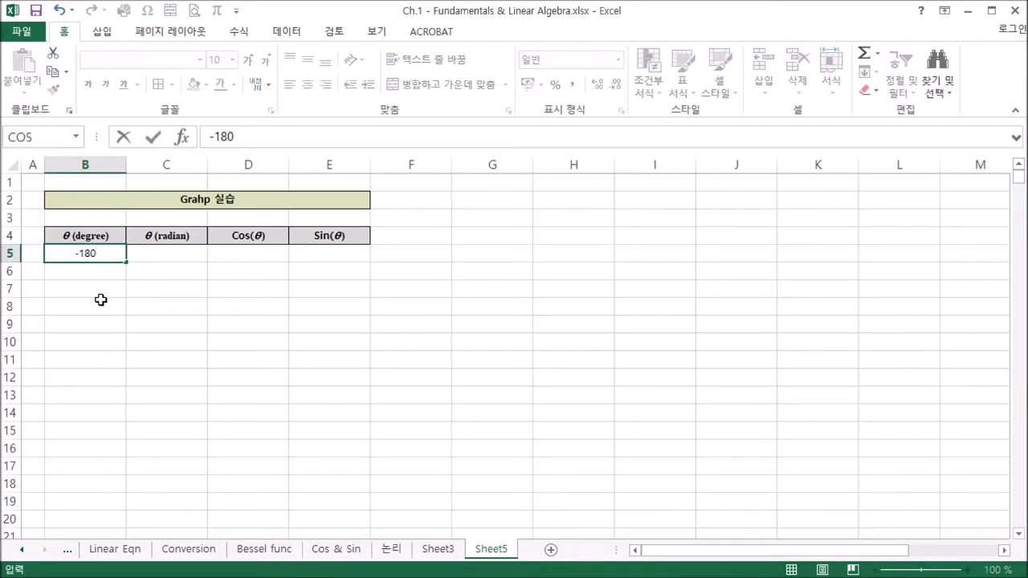
key(Return)
click(103, 254)
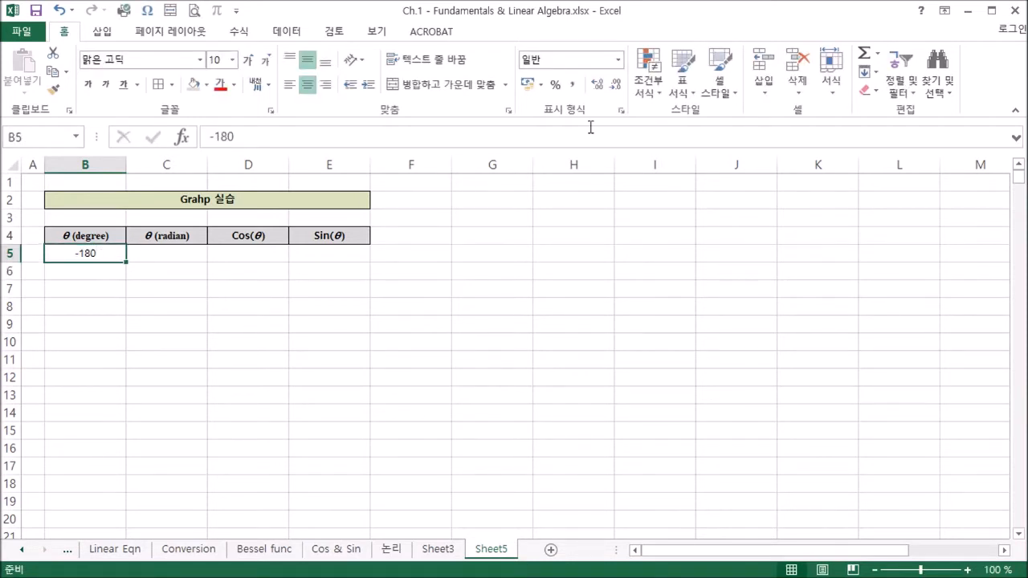
click(597, 84)
click(617, 85)
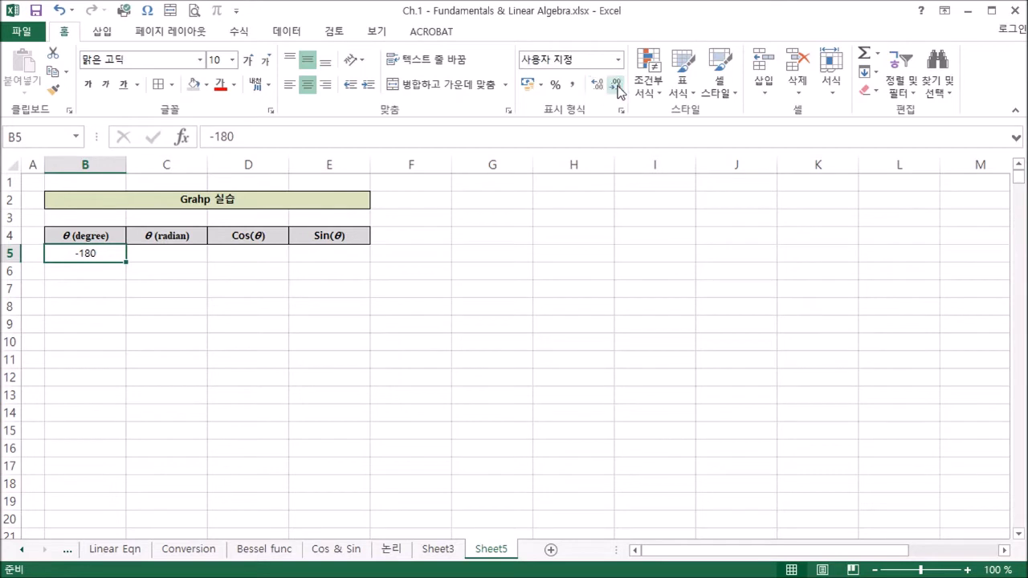
Step: Enter the formula = B5 +1 in B6 and format the cell with no decimal places
click(95, 271)
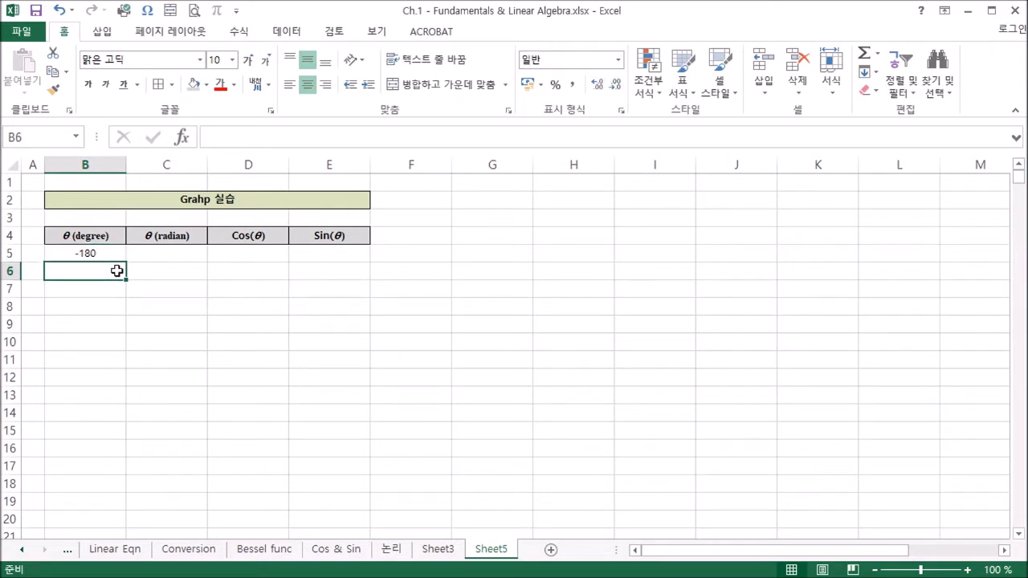
text(=)
click(95, 253)
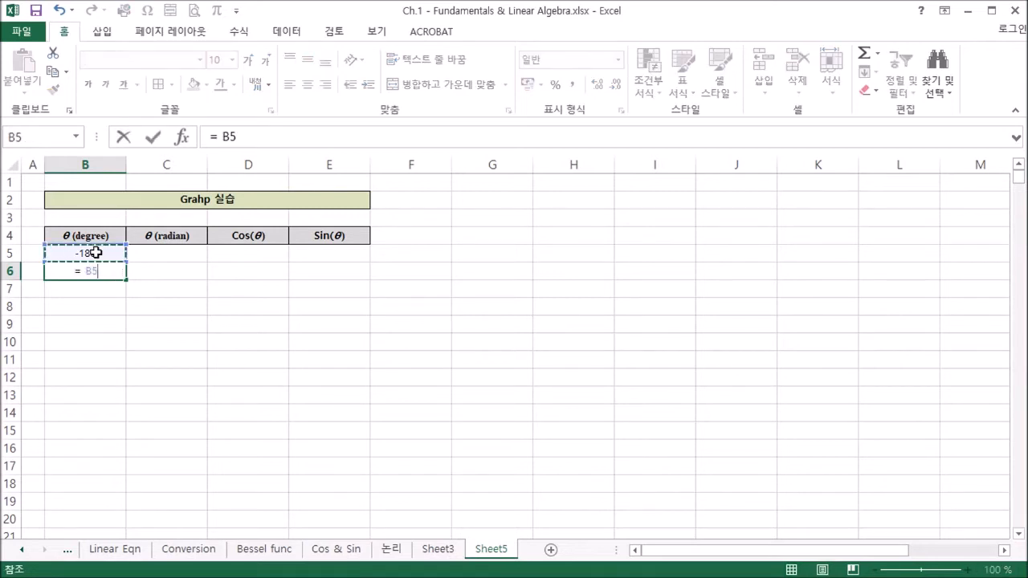
text(+1)
key(Return)
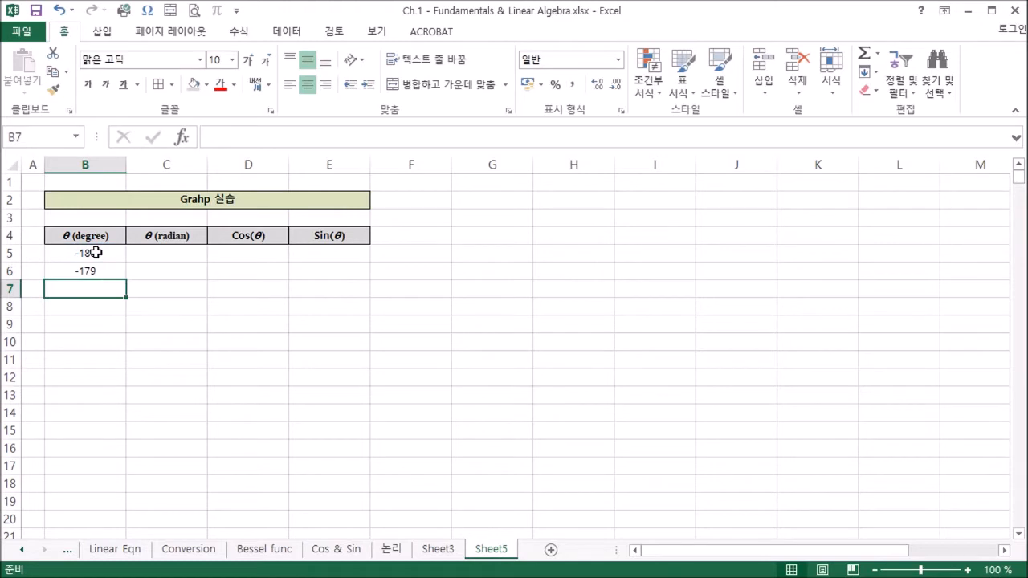
click(83, 271)
click(597, 83)
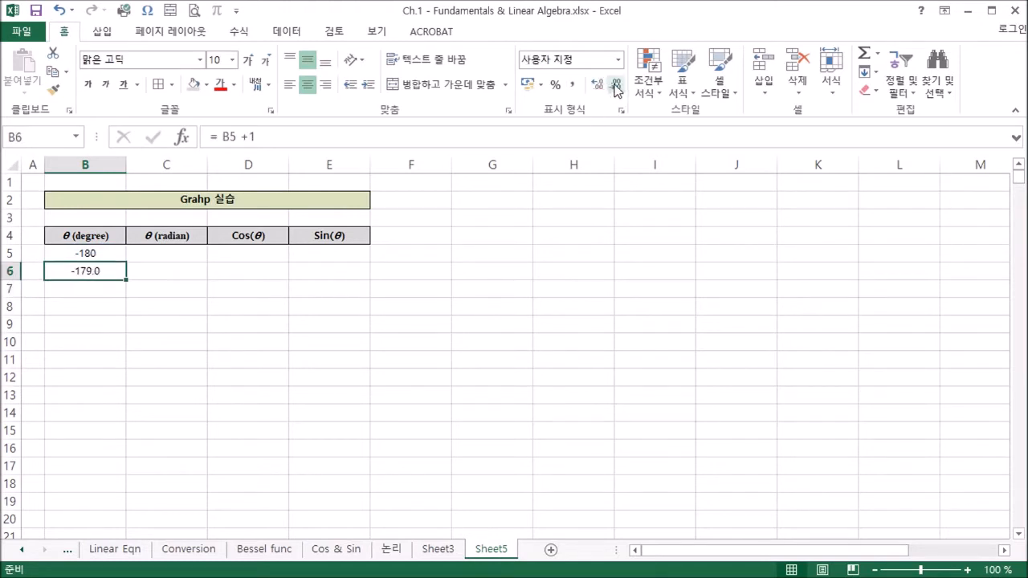
click(616, 87)
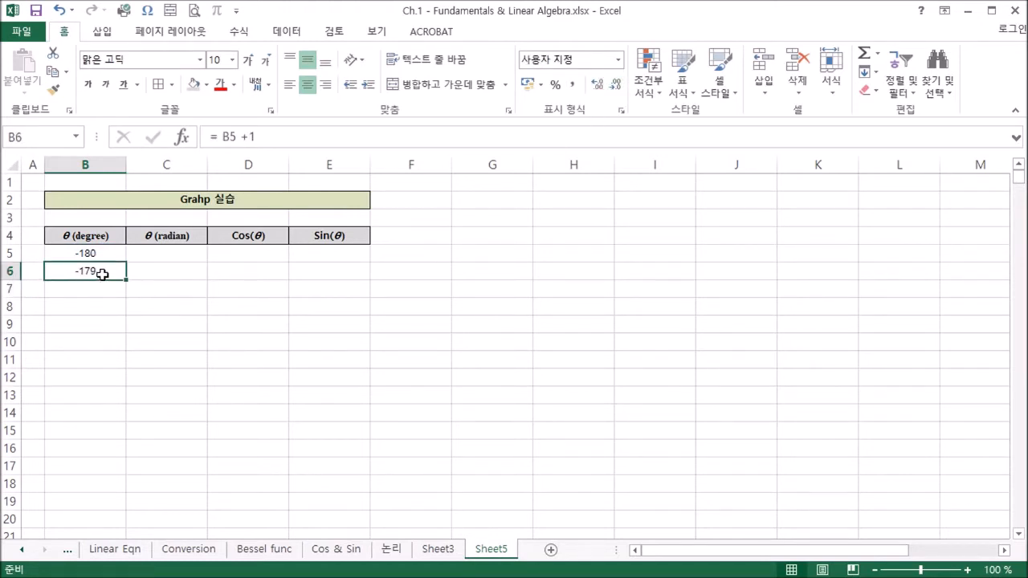
Step: Fill the B6 formula down column B to row 365 so the degree series ends at 180
drag(127, 280, 127, 280)
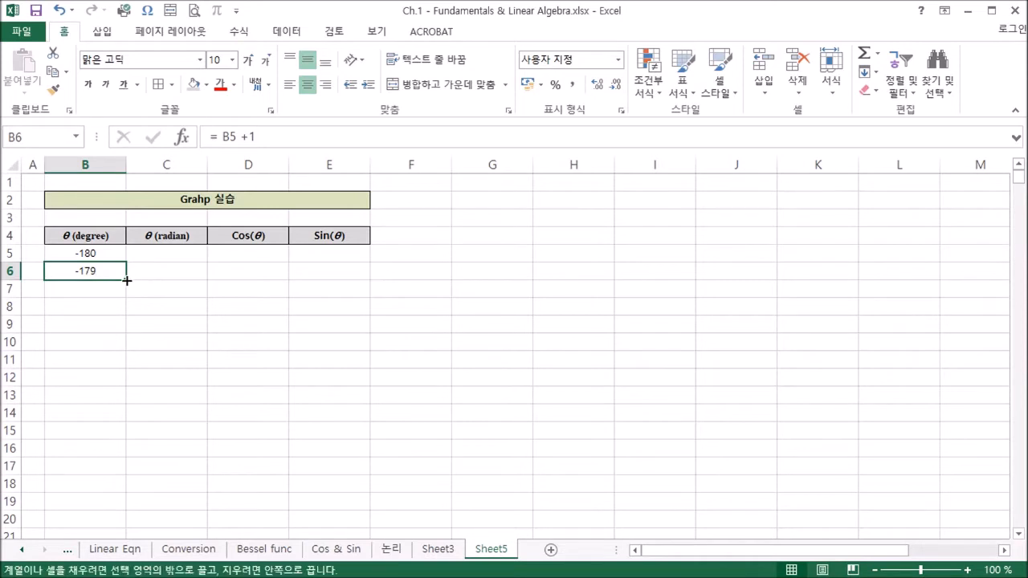
mouse_move(126, 286)
mouse_down()
mouse_move(138, 423)
mouse_move(128, 547)
mouse_move(126, 455)
mouse_move(104, 534)
mouse_move(87, 429)
mouse_move(100, 390)
mouse_move(99, 535)
mouse_move(78, 383)
mouse_move(89, 361)
mouse_move(139, 543)
mouse_move(113, 417)
mouse_move(128, 334)
mouse_up()
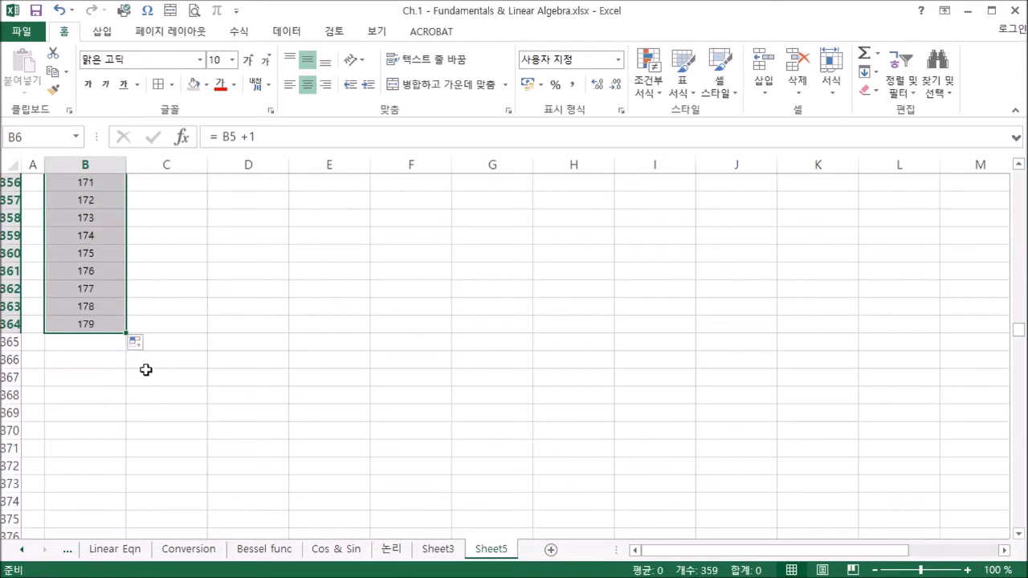
drag(126, 334, 137, 346)
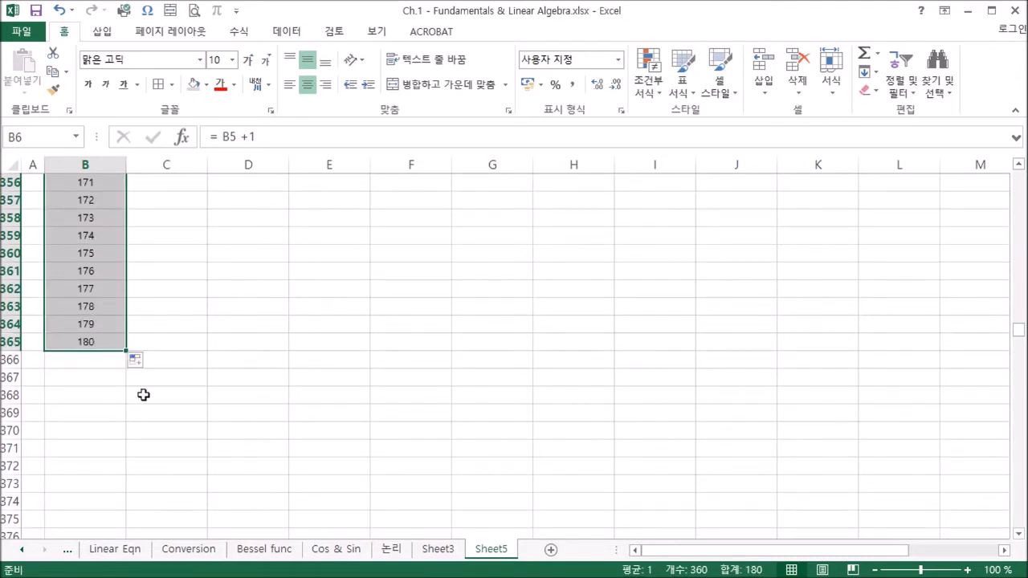
click(158, 395)
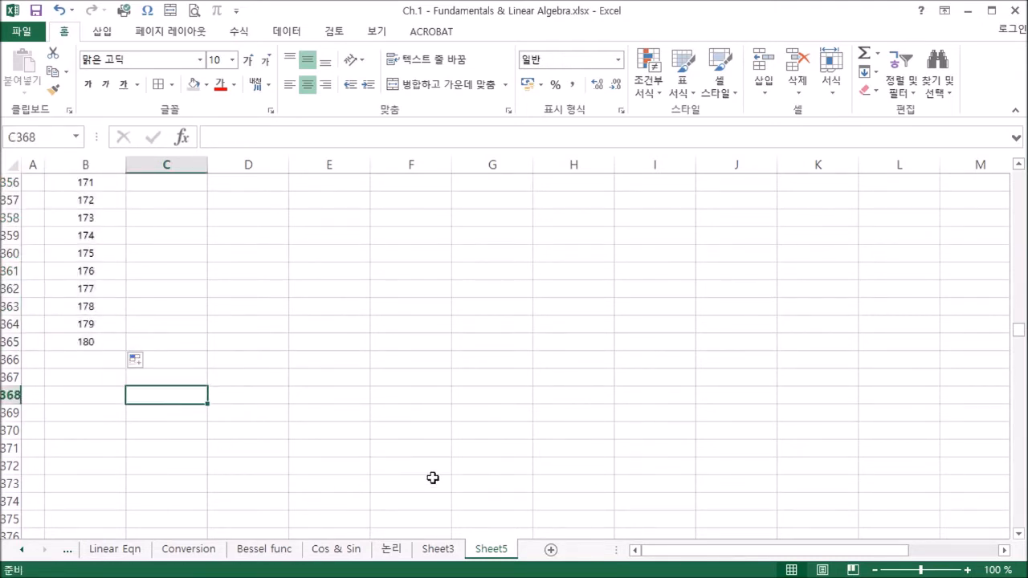
Step: Enter the formula = RADIANS(B5) in C5 to convert the first degree value to radians
drag(1019, 335, 982, 165)
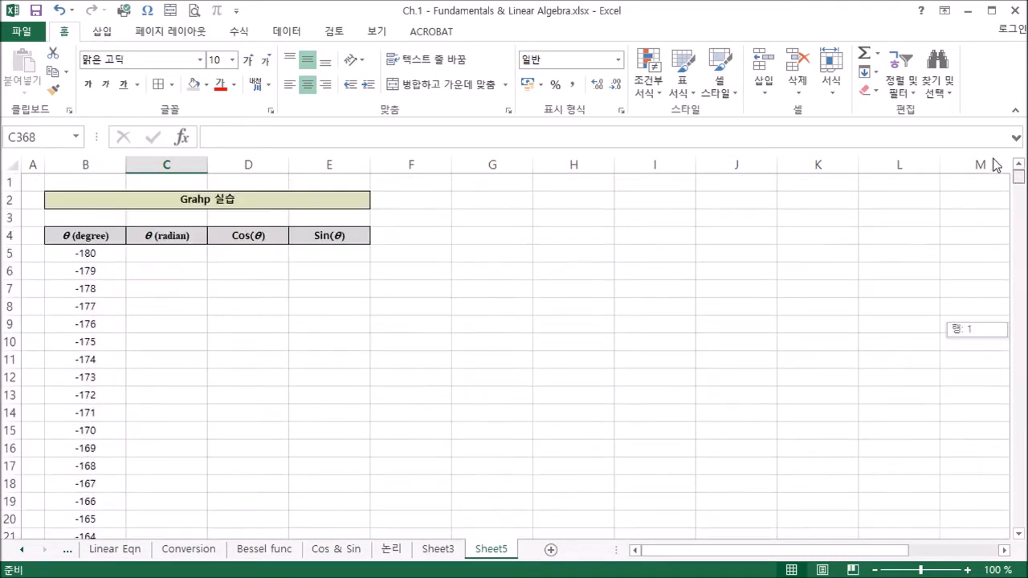
click(184, 254)
text(=)
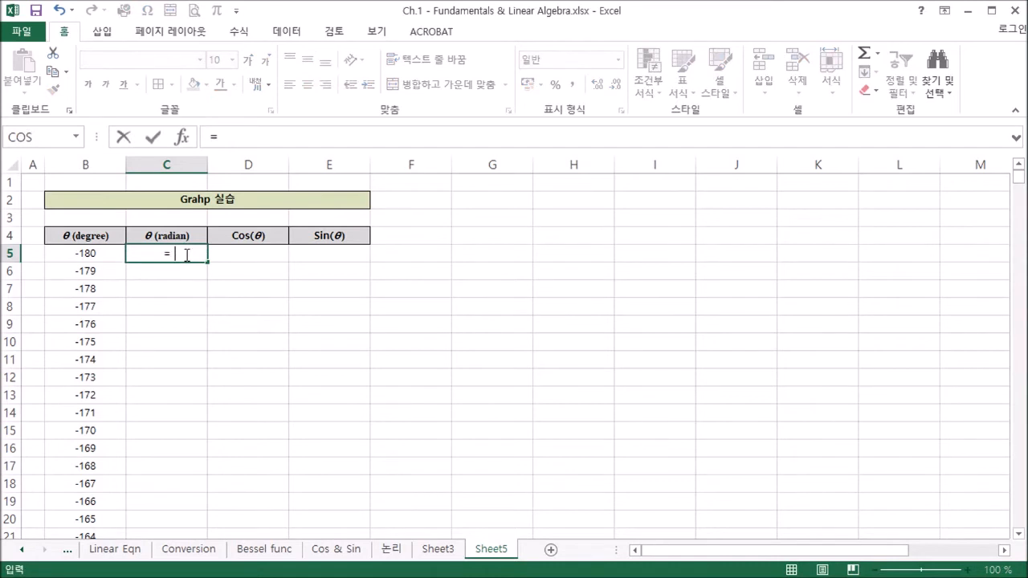
text( r)
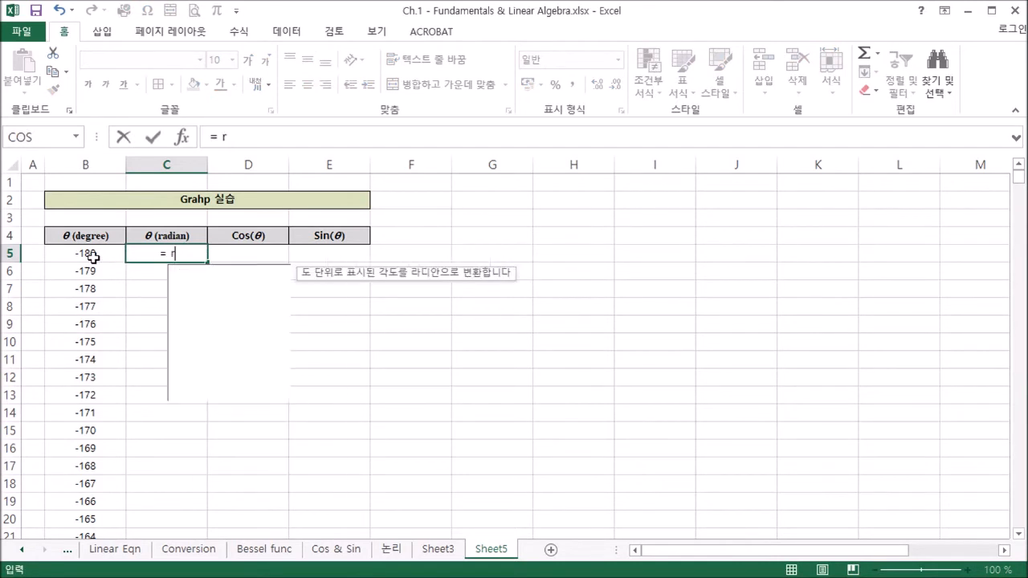
text(adi)
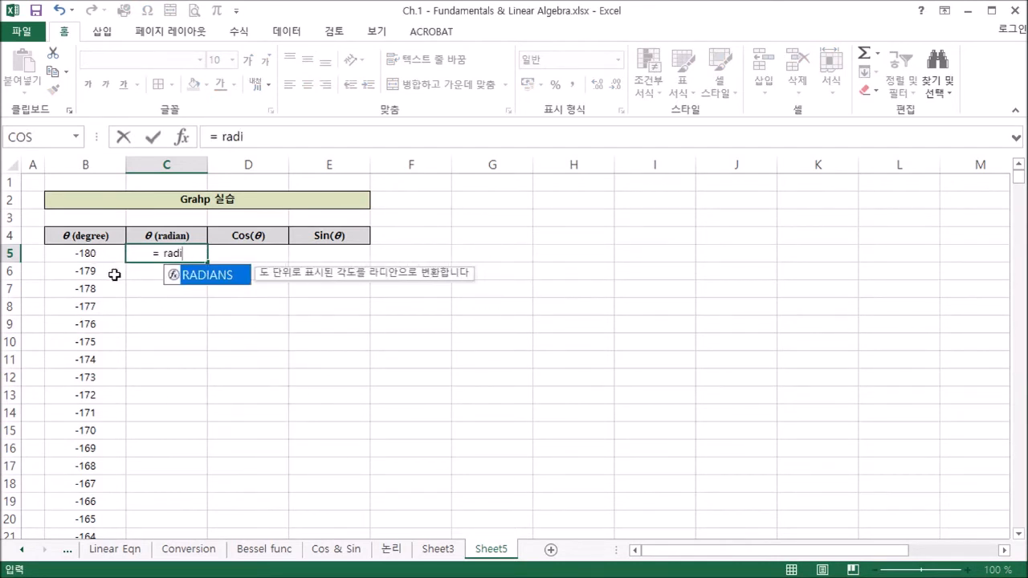
double_click(207, 276)
click(96, 253)
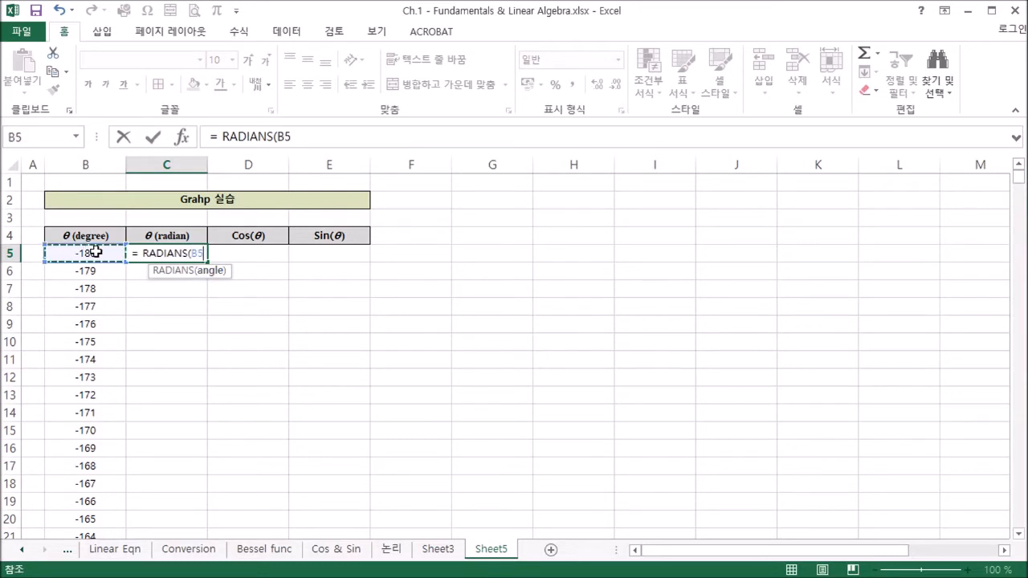
key(Return)
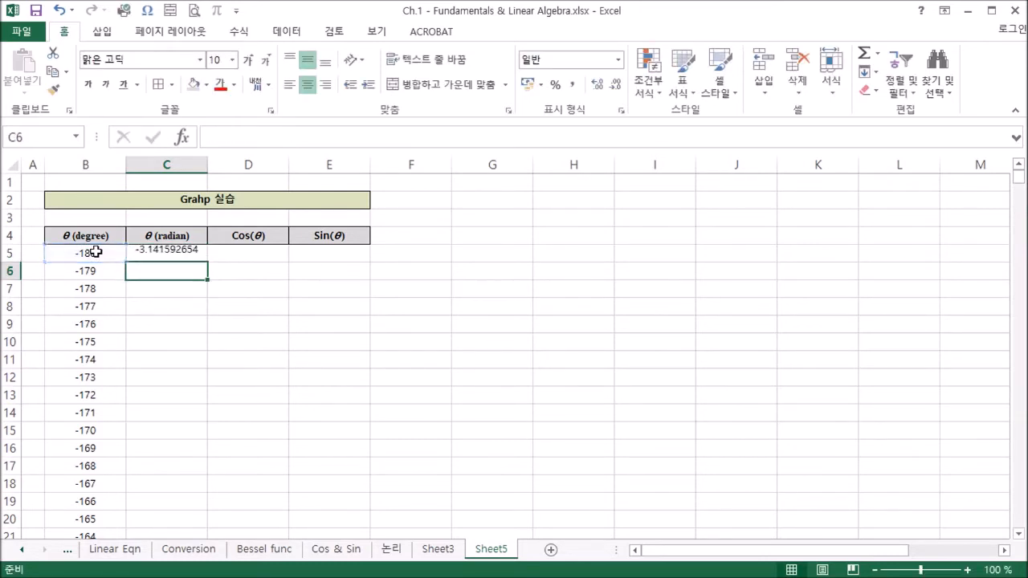
click(151, 253)
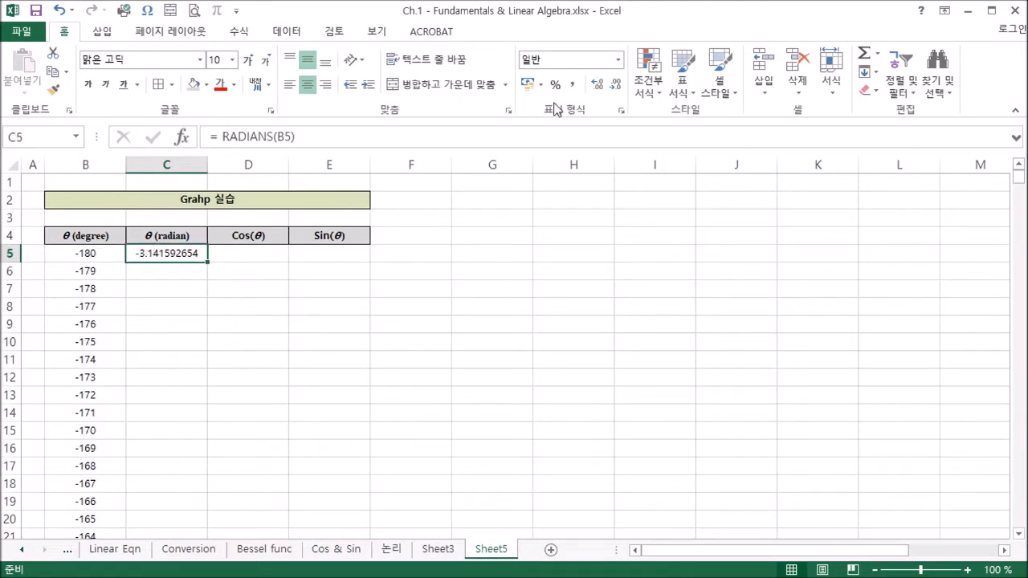
Step: Format C5 with six decimal places and fill its radian formula down column C to row 365
click(616, 85)
click(616, 85)
click(617, 87)
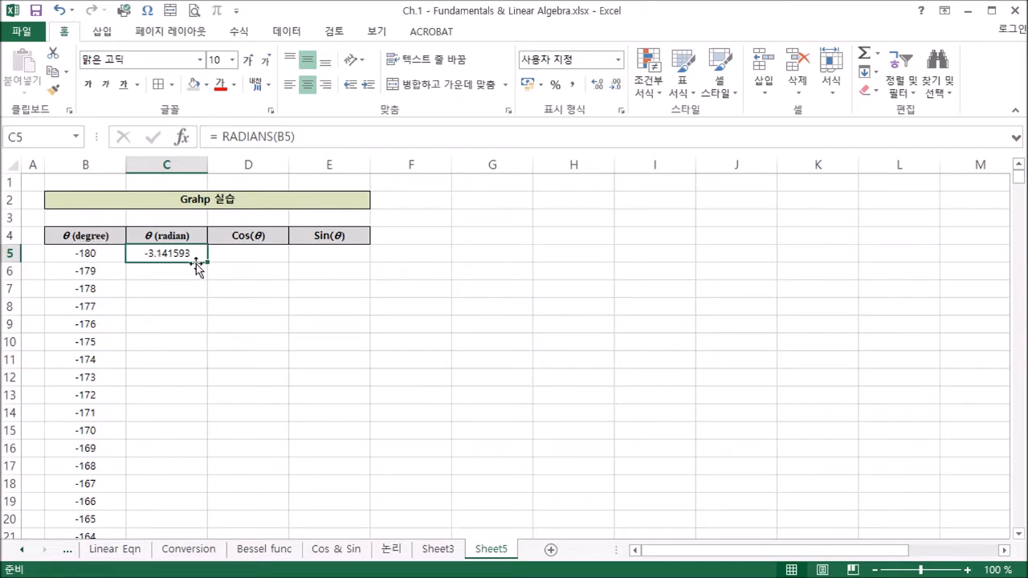
mouse_move(207, 262)
mouse_down()
mouse_move(252, 472)
mouse_move(209, 562)
mouse_move(230, 493)
mouse_move(223, 485)
mouse_up()
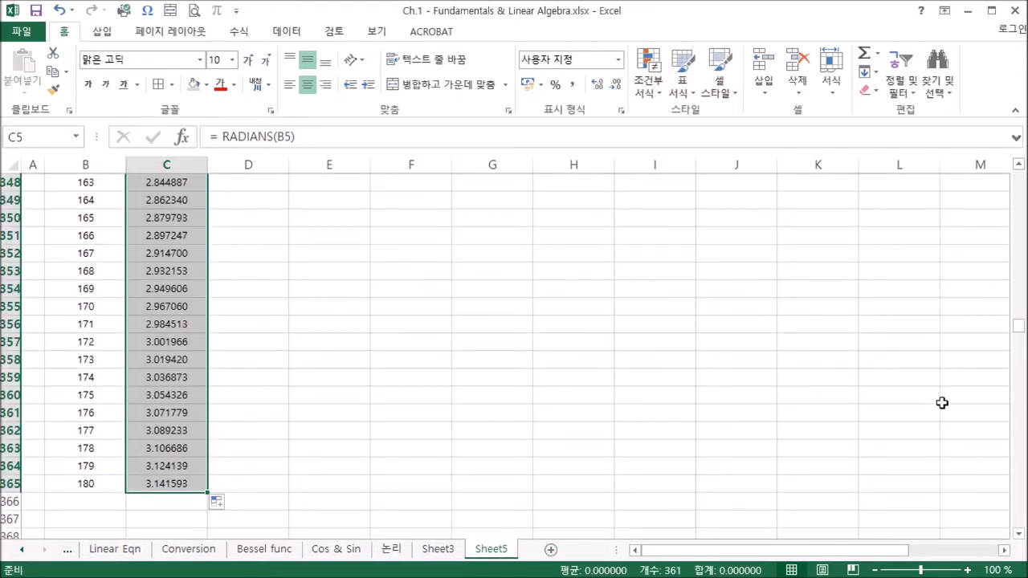
Step: Enter the formula = COS(C5) in D5 to compute the cosine of the first angle
drag(1019, 325, 996, 187)
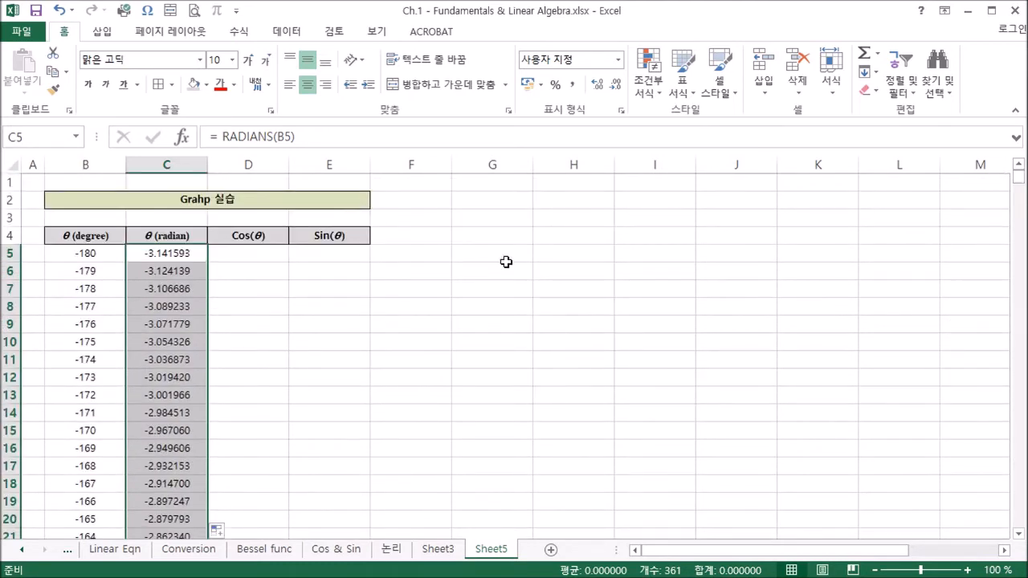
click(246, 255)
text(=)
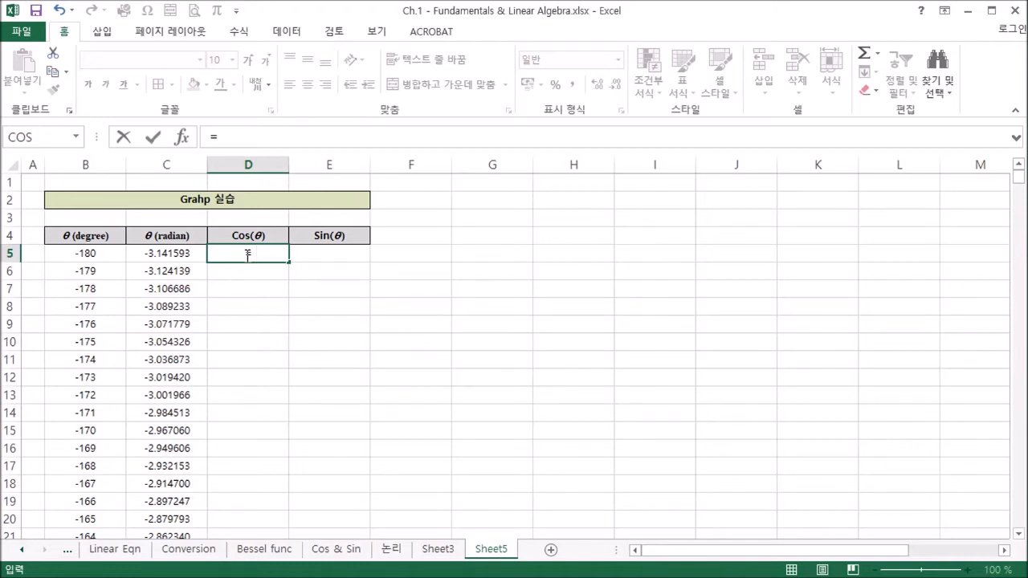
text(cos)
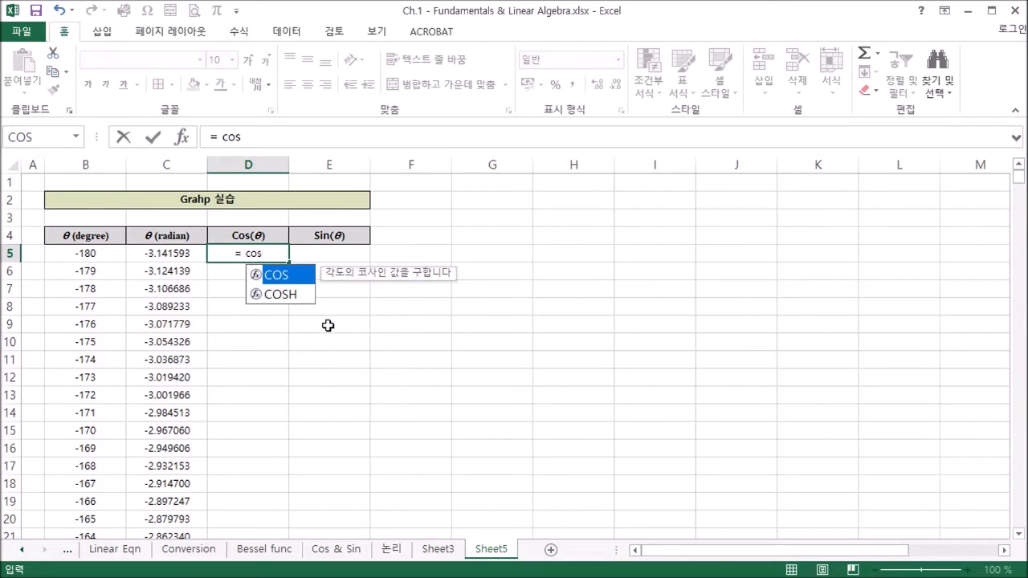
double_click(281, 277)
click(165, 252)
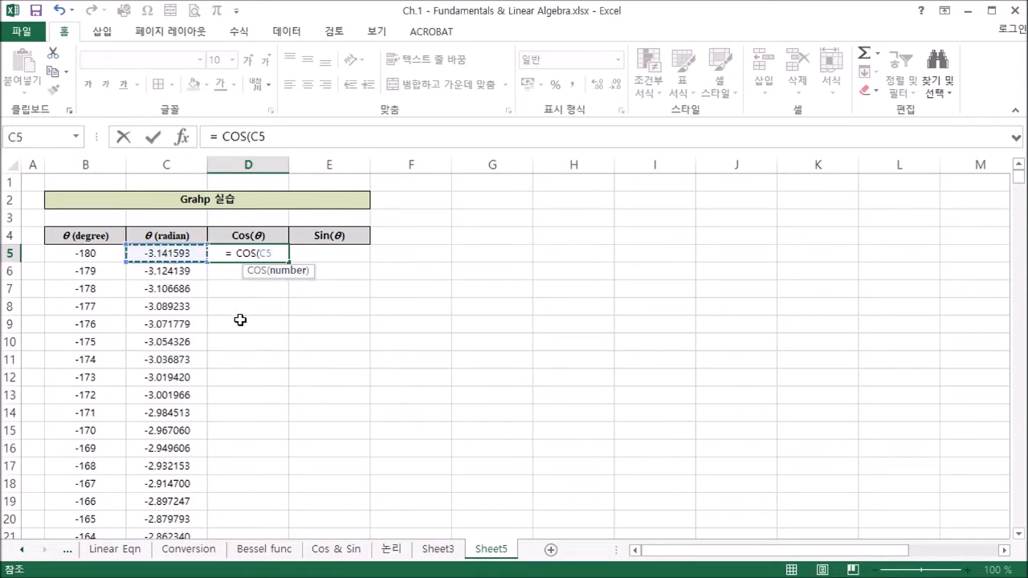
key(Return)
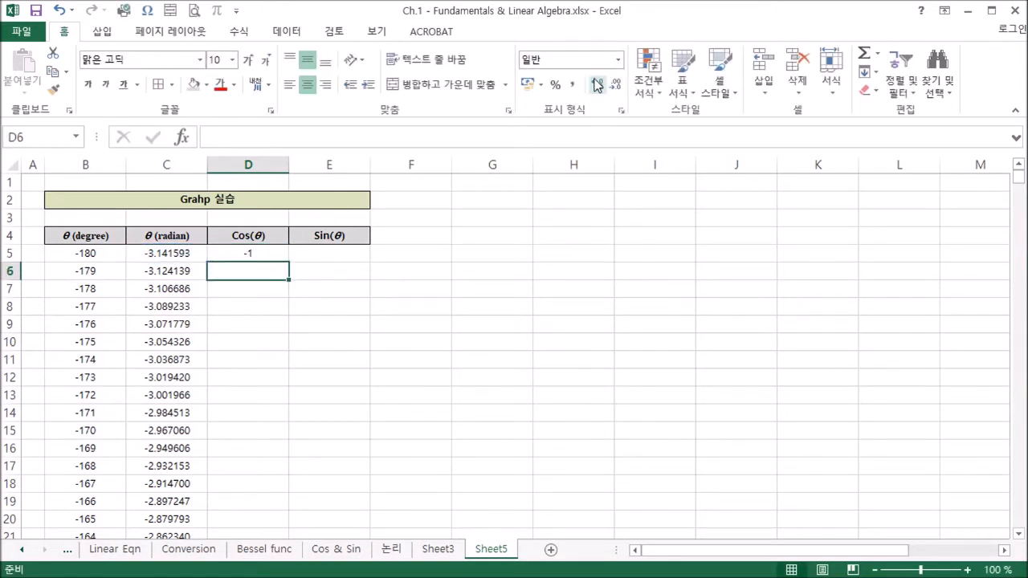
Step: Format D5 with six decimal places and fill its cosine formula down column D to row 365
click(274, 250)
click(597, 83)
click(597, 84)
click(615, 83)
click(616, 84)
click(616, 85)
click(616, 84)
click(616, 85)
click(616, 84)
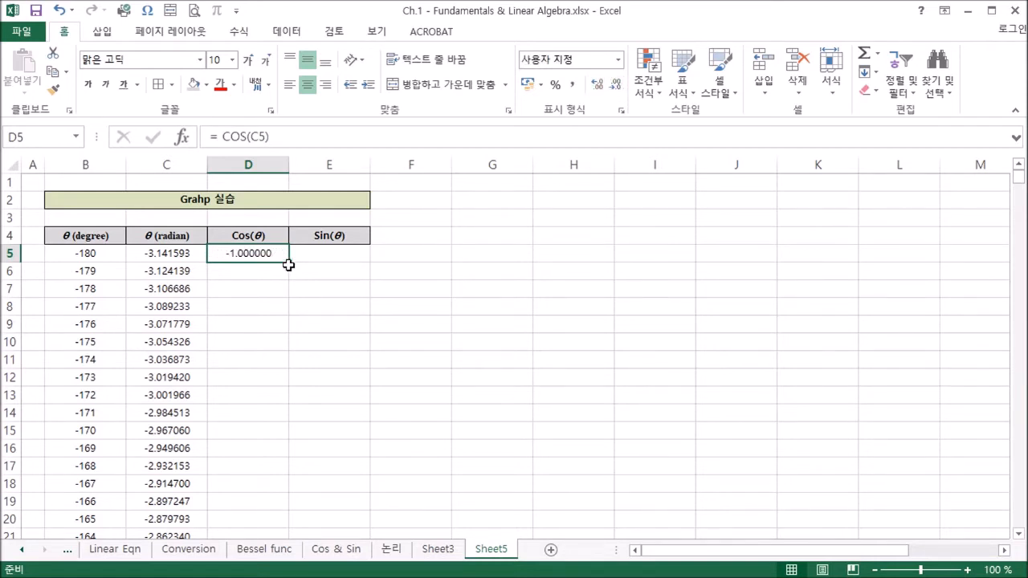
drag(289, 263, 271, 492)
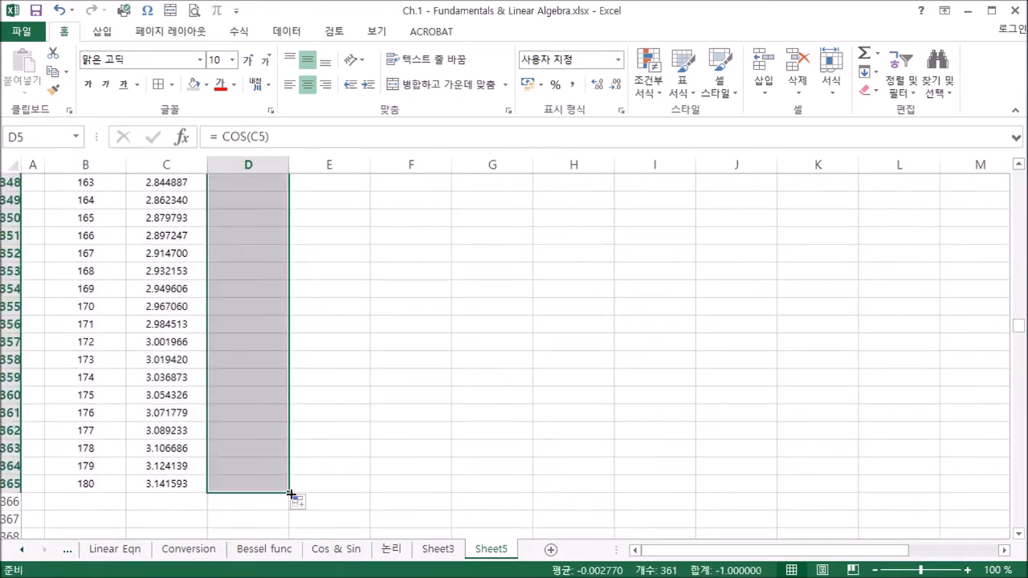
Step: Enter the formula =SIN(C5) in E5 to compute the sine of the first angle
drag(1018, 329, 1019, 173)
click(332, 253)
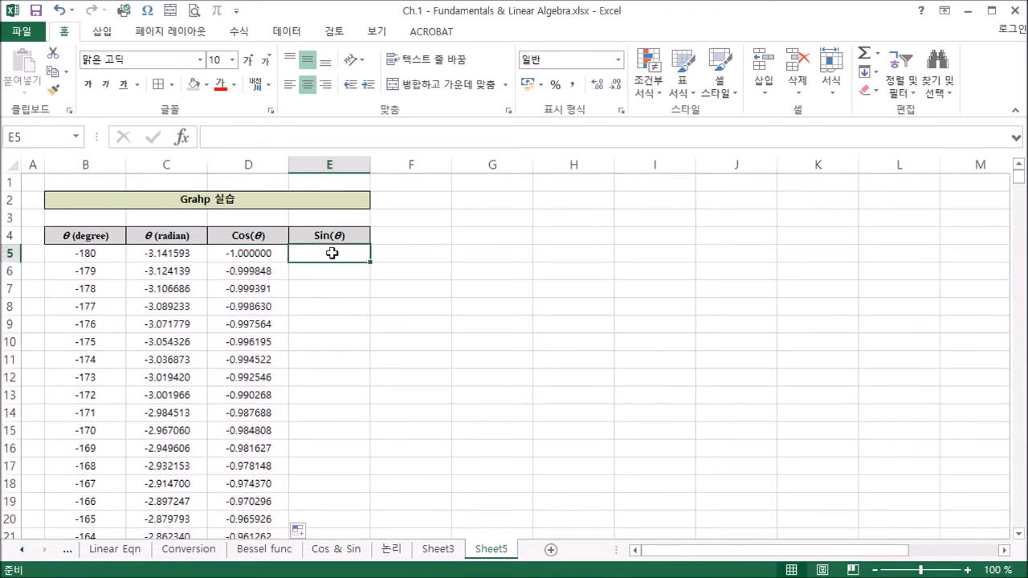
text(=sin)
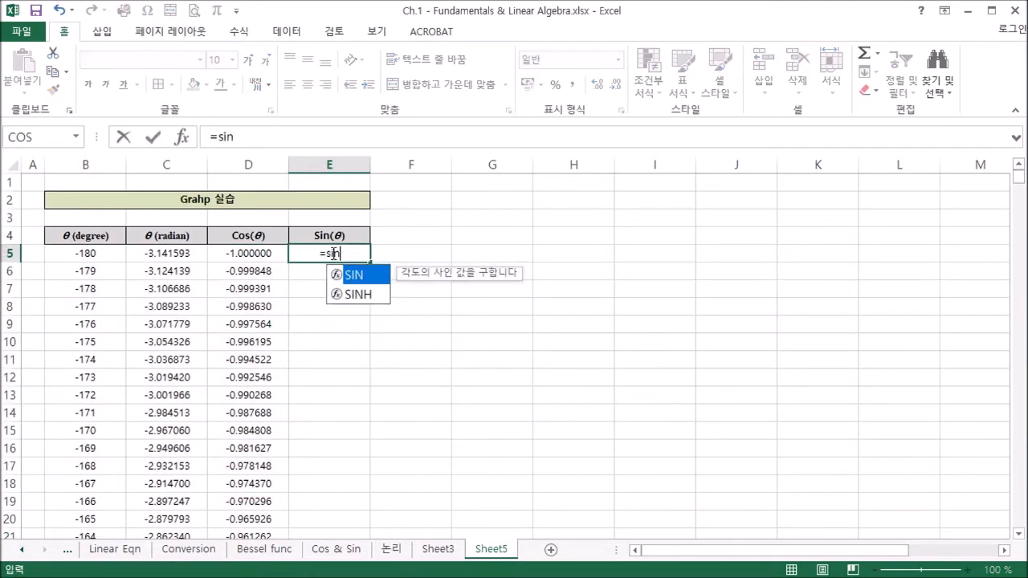
double_click(355, 275)
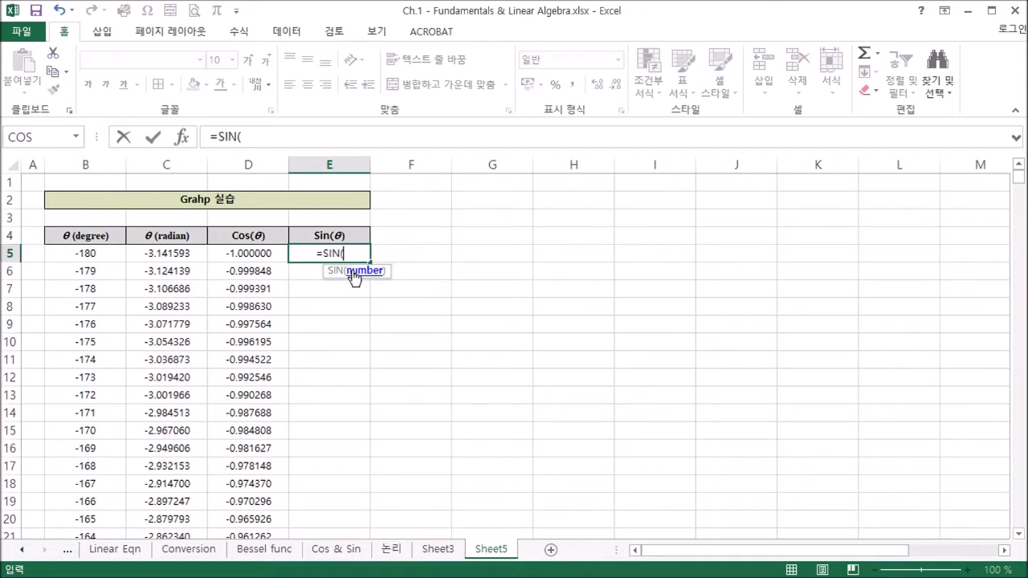
click(177, 257)
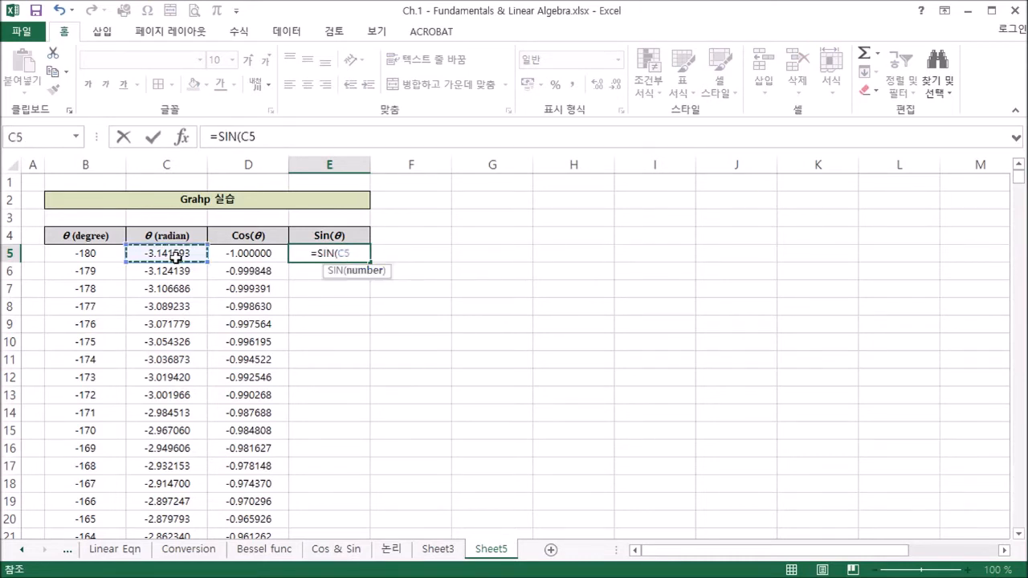
key(Return)
Step: Format E5 as a Number with the black -1234 negative style and six decimal places
click(324, 256)
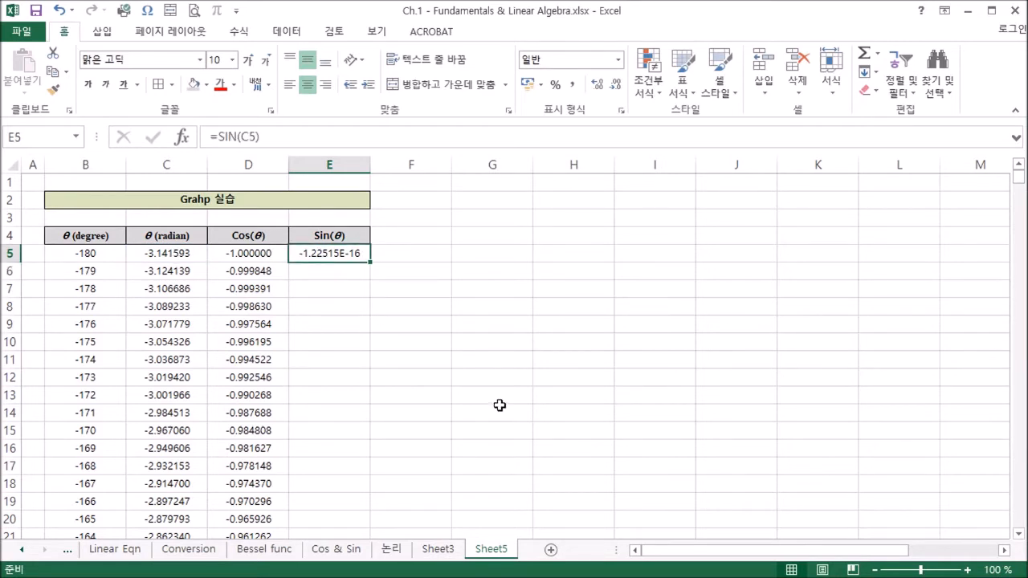
click(621, 66)
click(584, 123)
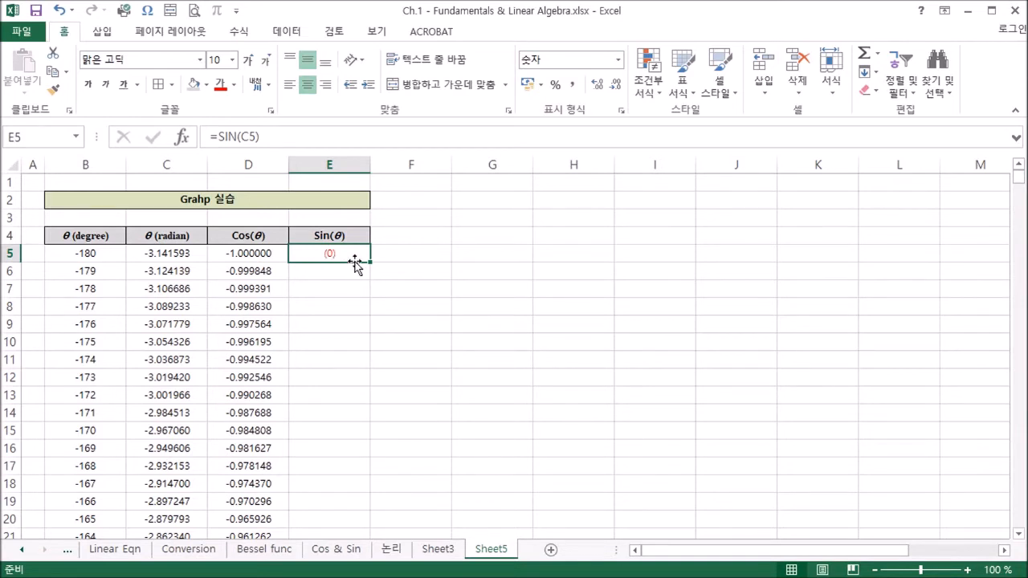
click(622, 113)
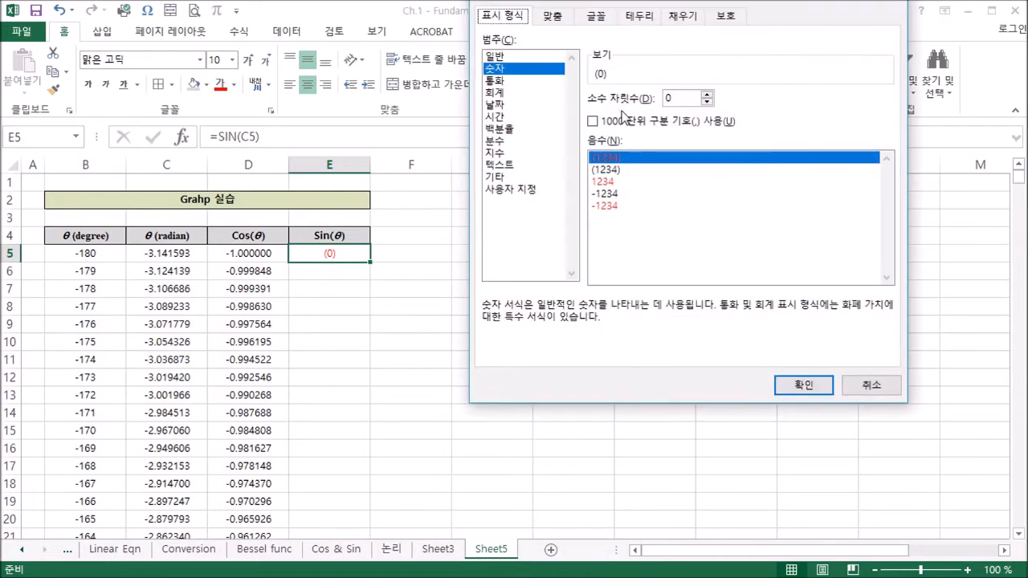
click(609, 199)
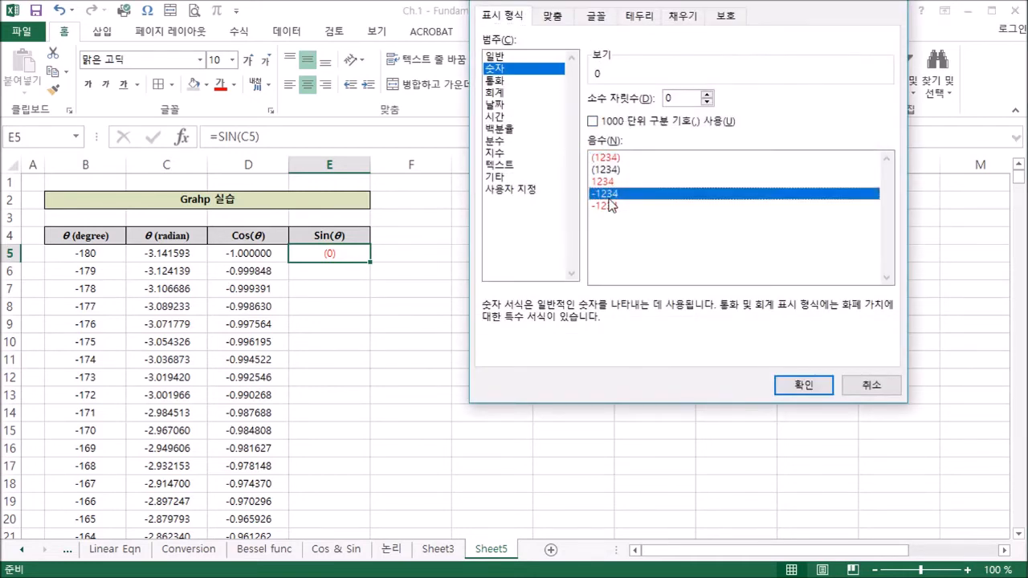
click(795, 386)
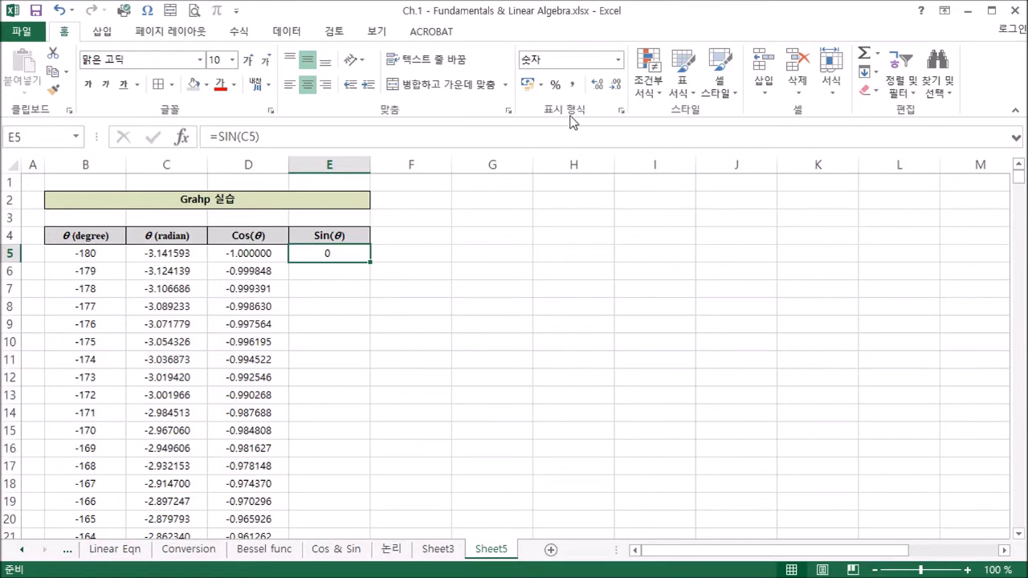
click(598, 87)
click(598, 87)
click(597, 87)
click(598, 86)
Step: Fill the sine formula from E5 down column E to row 365
click(317, 277)
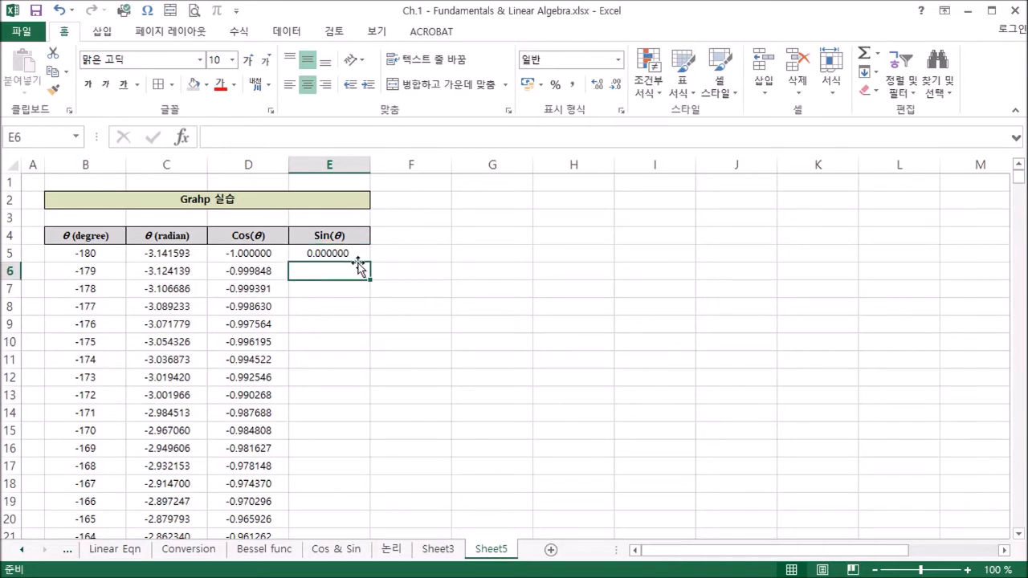
key(Up)
drag(372, 263, 350, 512)
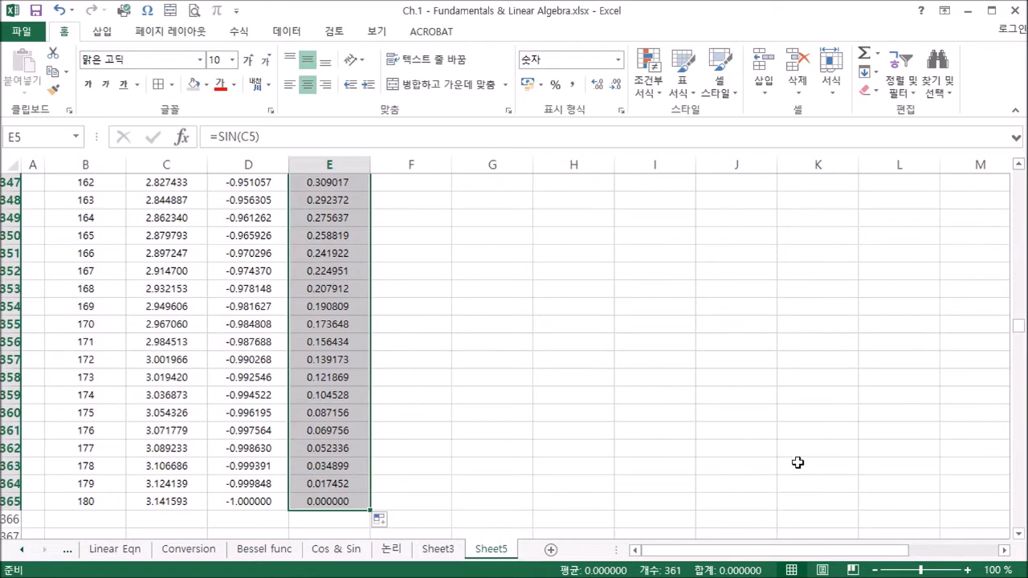
drag(1018, 329, 1006, 165)
click(337, 271)
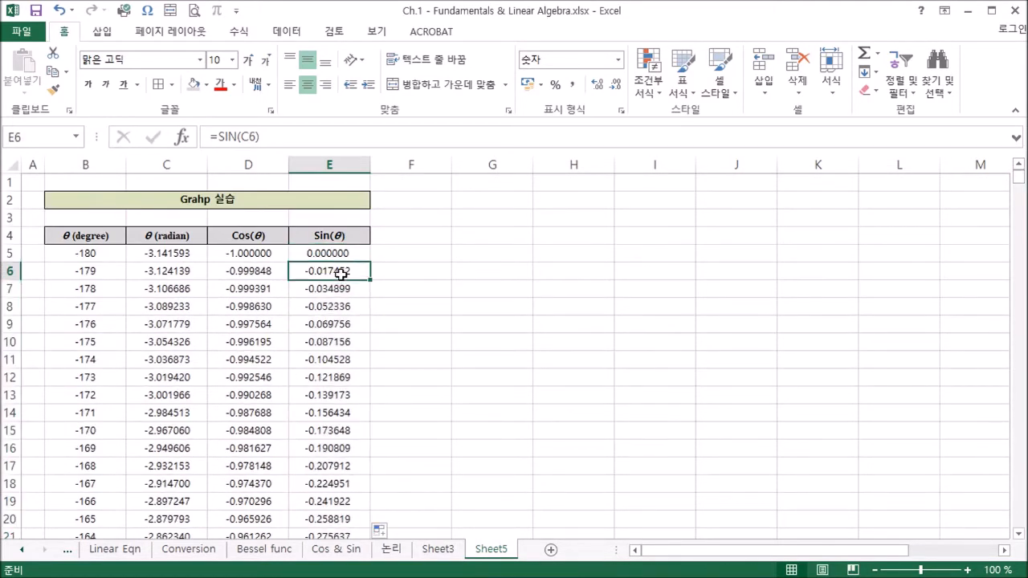
Step: Insert an empty scatter chart with smooth lines and no markers, starting from the blank cell G5
click(476, 256)
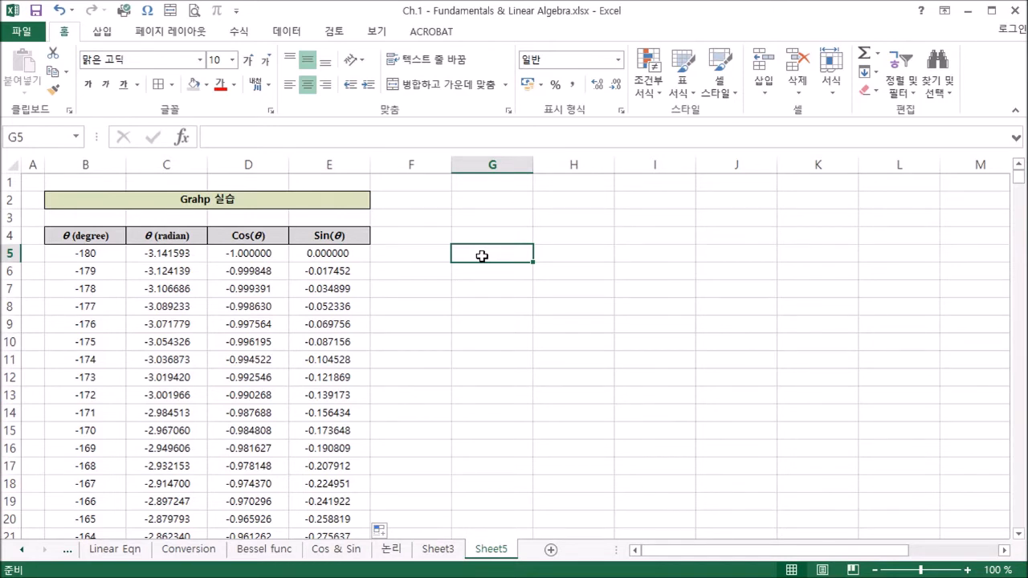
click(102, 34)
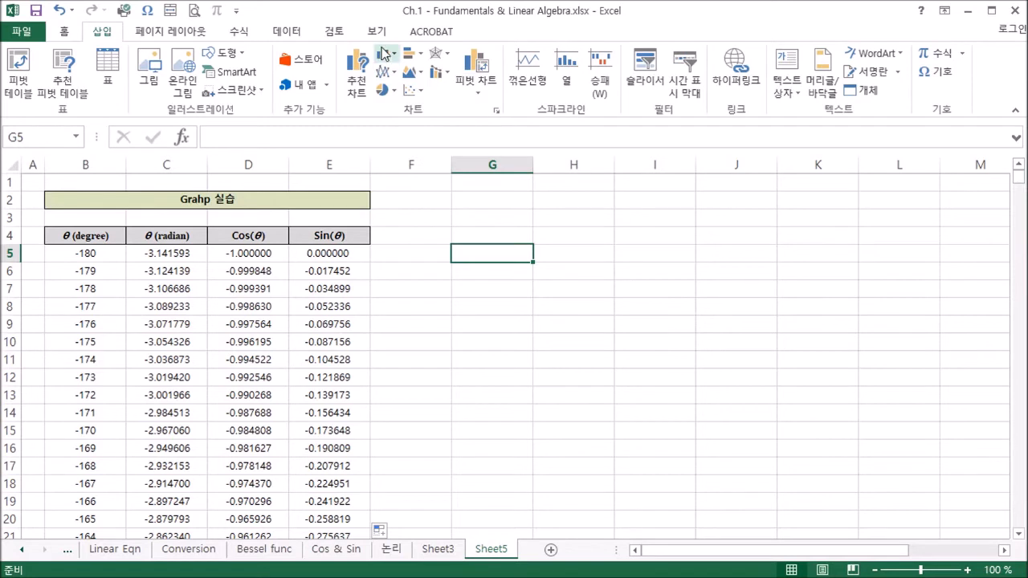
click(420, 92)
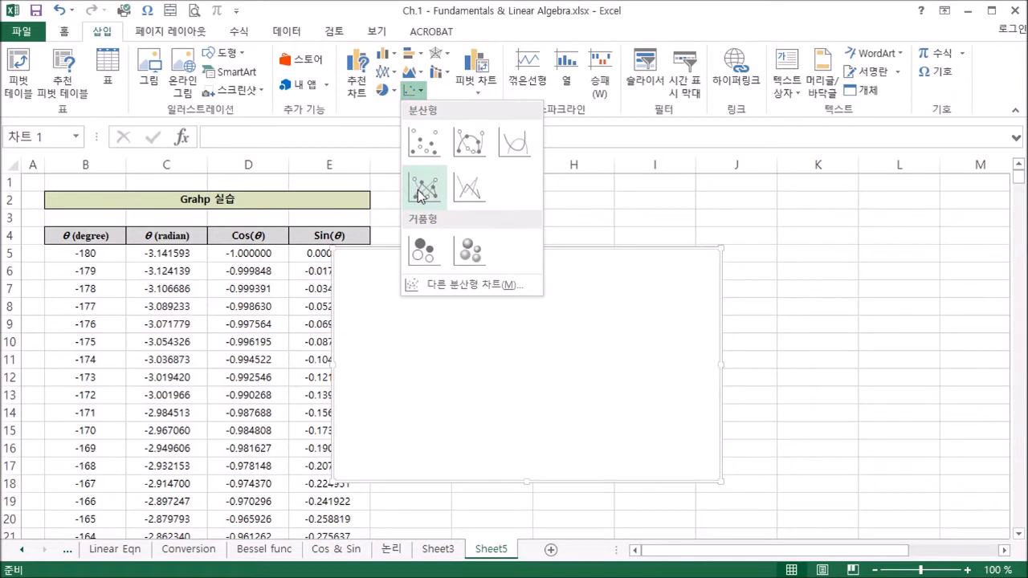
click(518, 151)
Step: Move the empty chart beside the data table and enlarge it to cover about G4 to K18
mouse_move(463, 276)
mouse_down()
mouse_move(583, 254)
mouse_move(573, 252)
mouse_up()
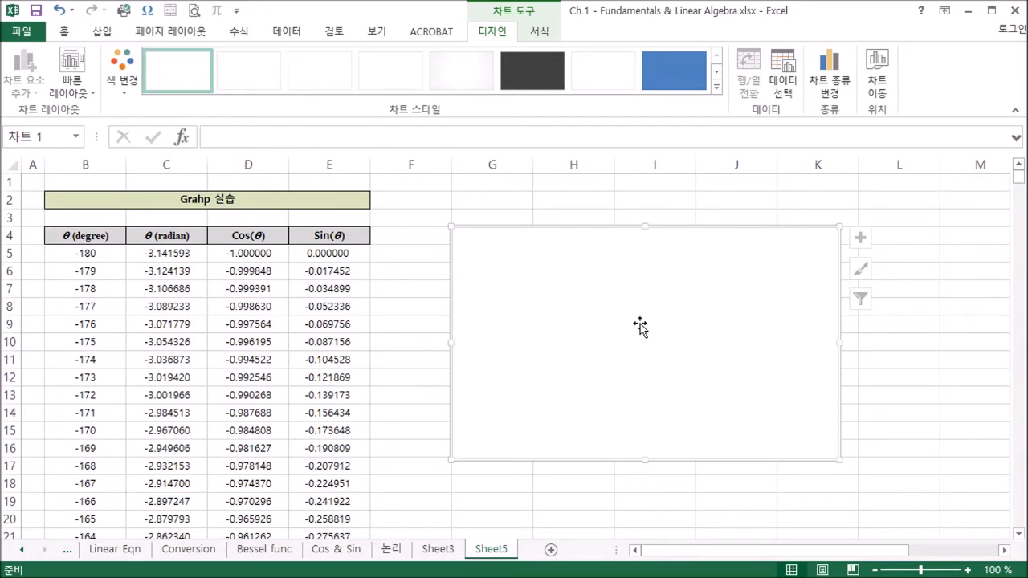
drag(839, 345, 858, 351)
drag(656, 460, 671, 490)
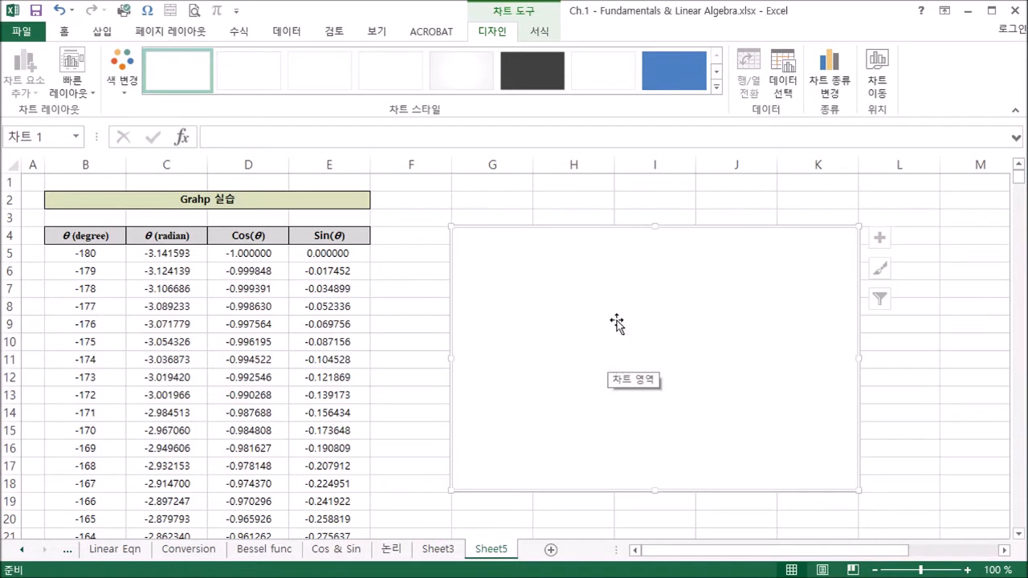
Step: Open the chart's data source selection and add a new series named Cos x
right_click(634, 337)
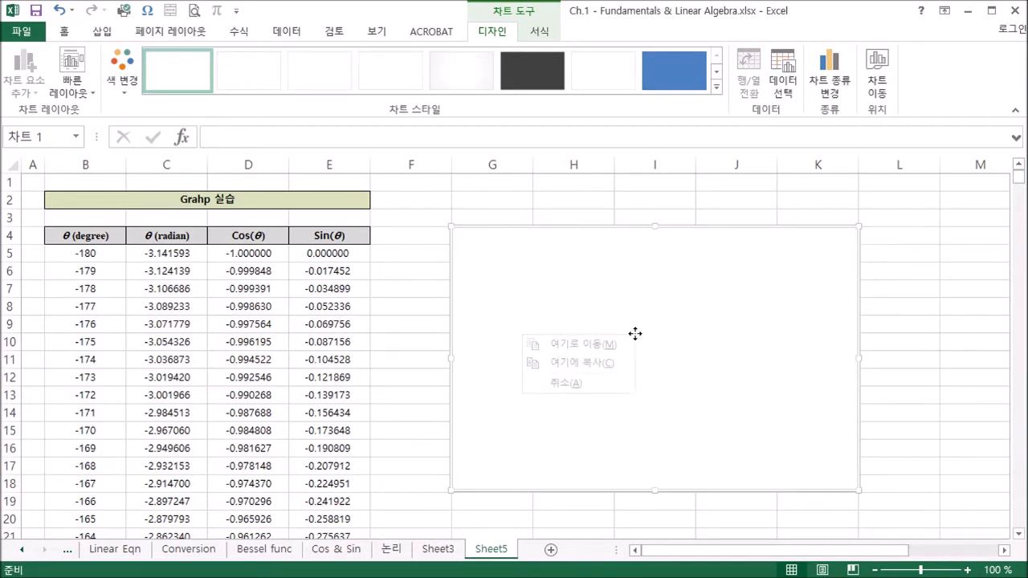
key(Escape)
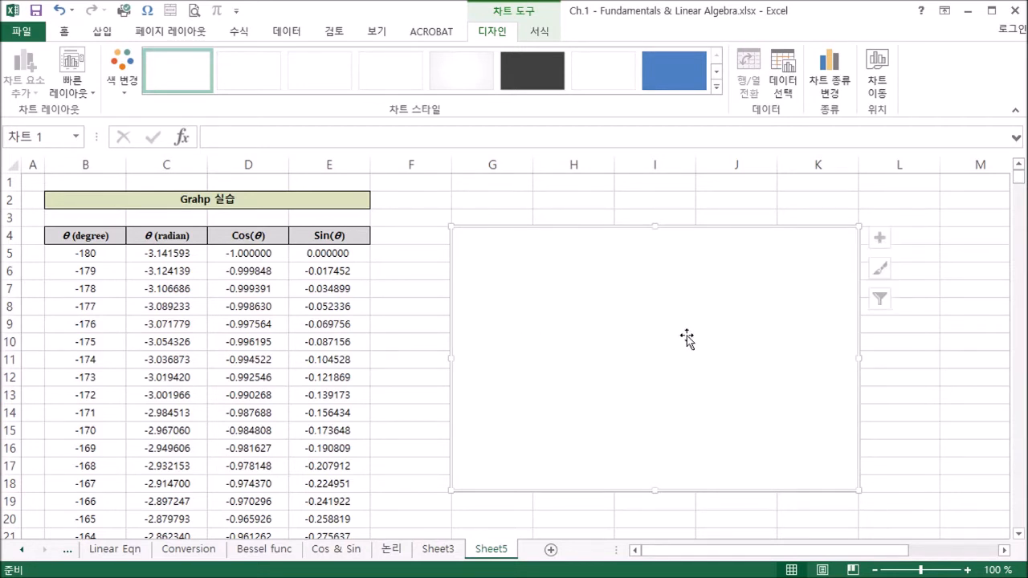
right_click(635, 300)
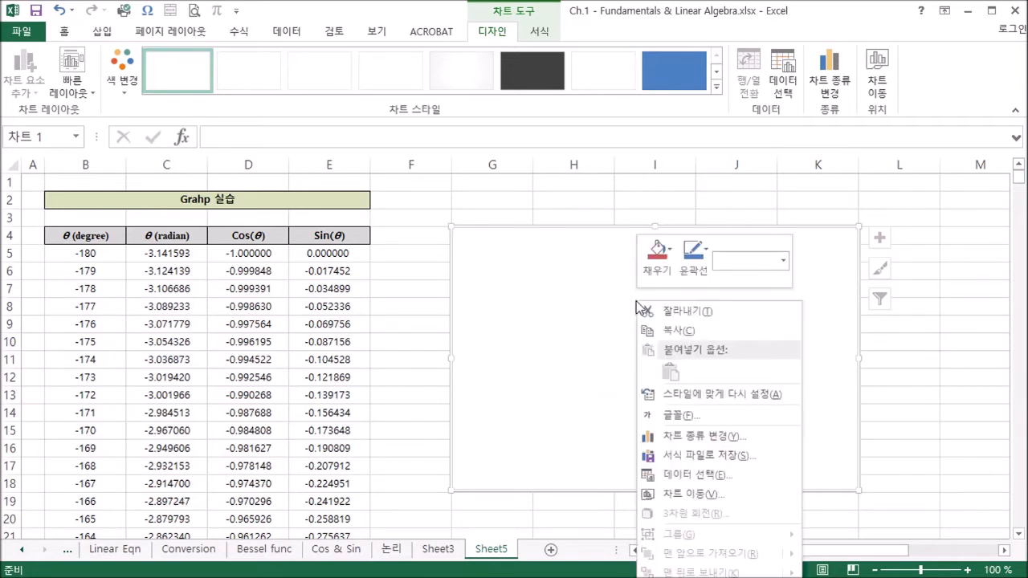
click(700, 481)
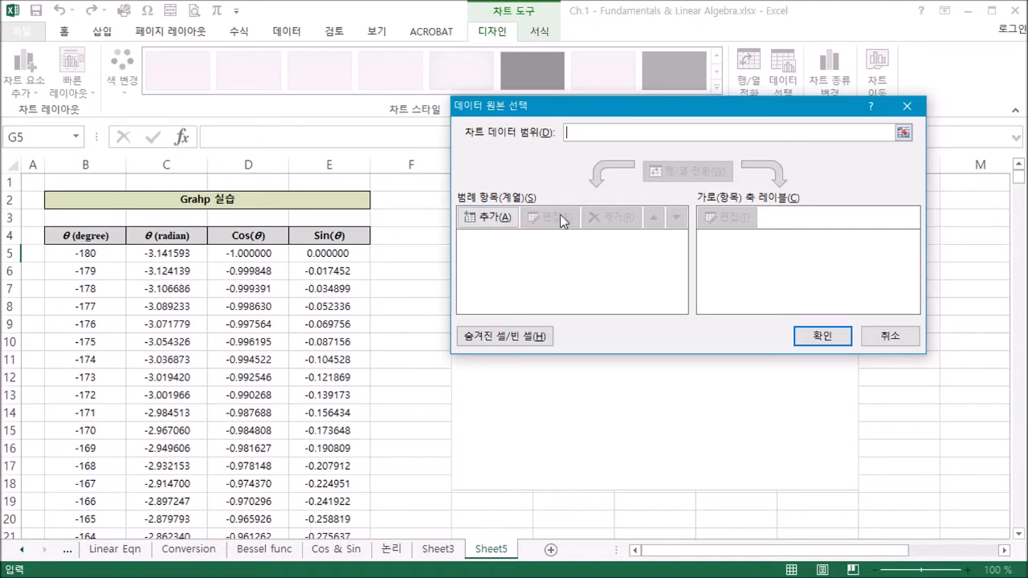
click(490, 220)
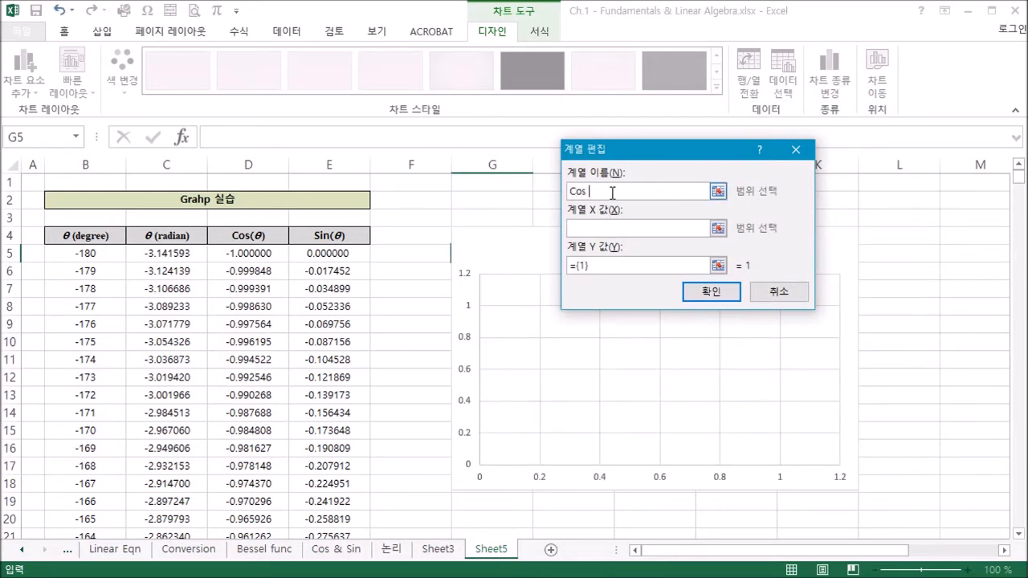
Step: Set the X values of the Cos x series to the degree range =Sheet5!$B$5:$B$365
click(717, 229)
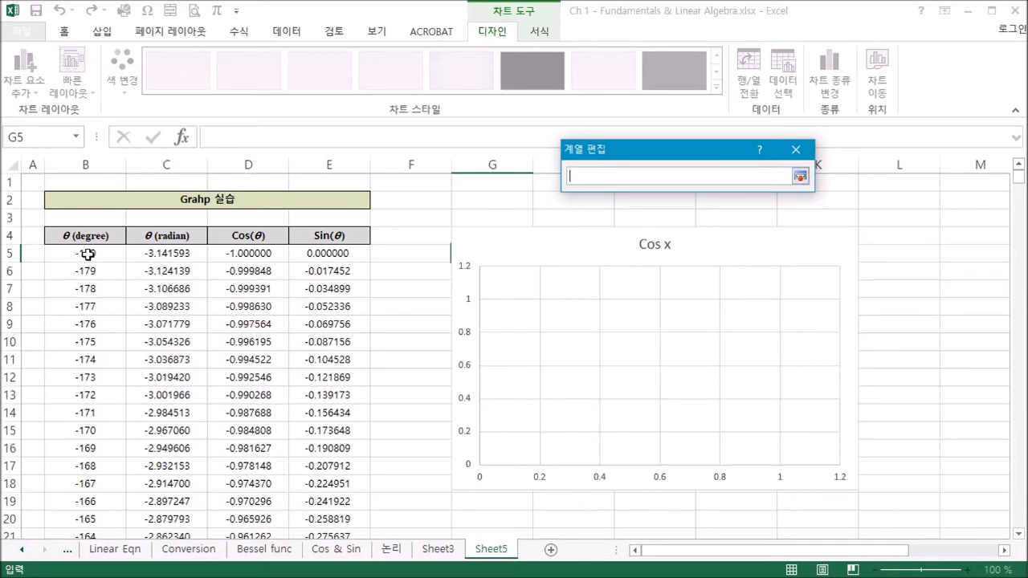
drag(87, 254, 97, 502)
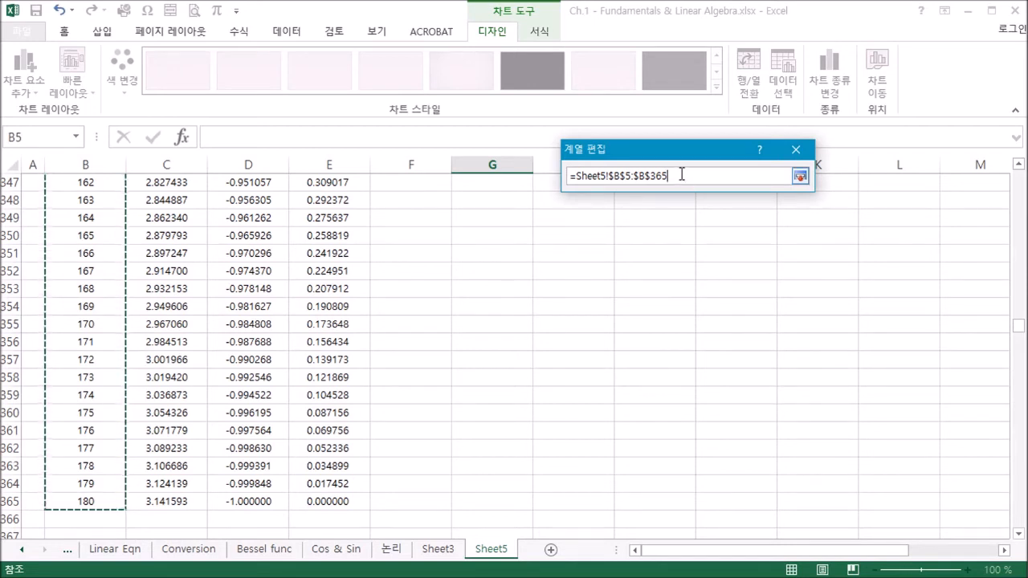
key(Return)
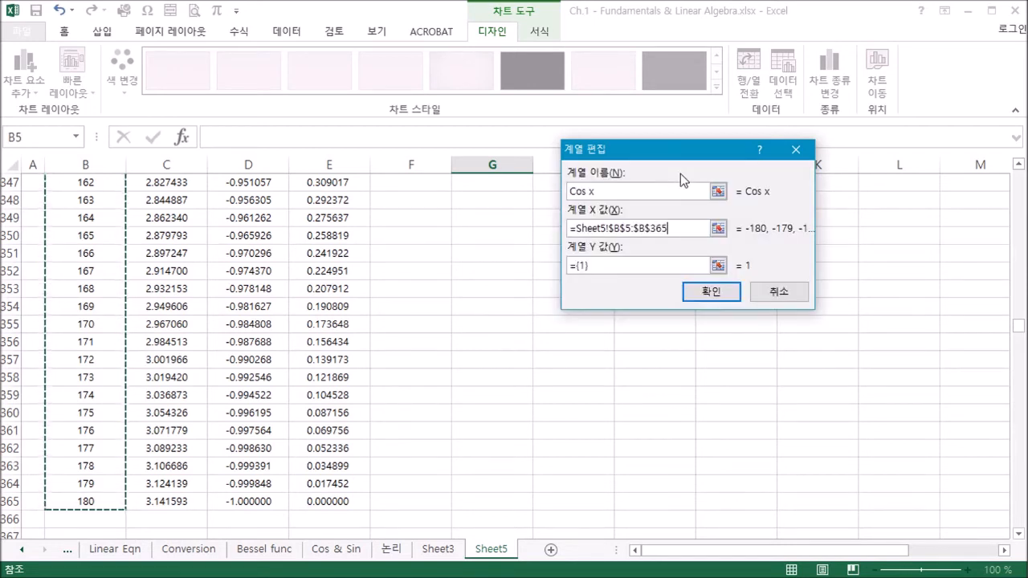
Step: Set the Y values of the Cos x series to =Sheet5!$D$5:$D$365 and accept the series and data source
click(719, 266)
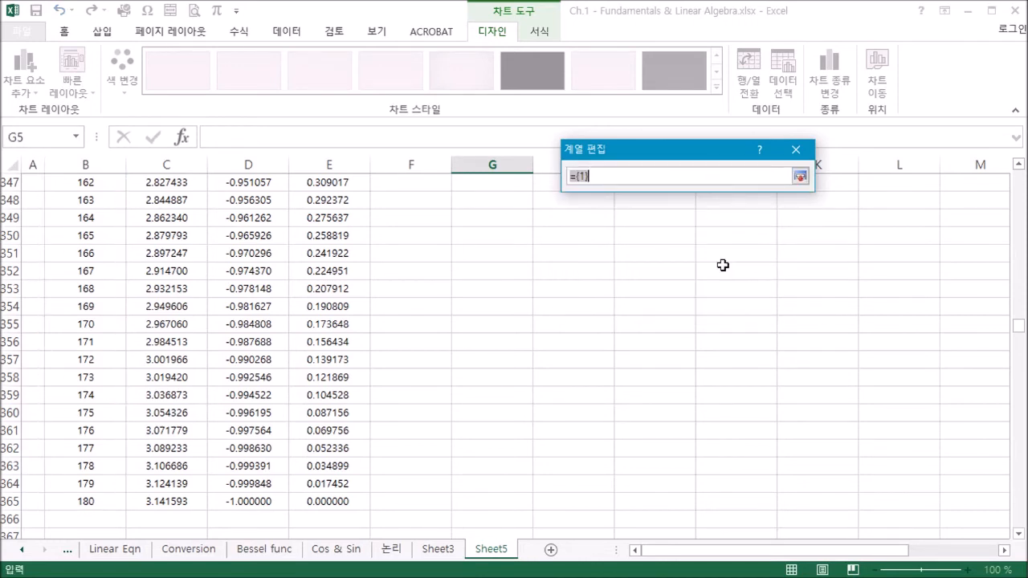
drag(1022, 336, 1018, 181)
drag(263, 253, 264, 415)
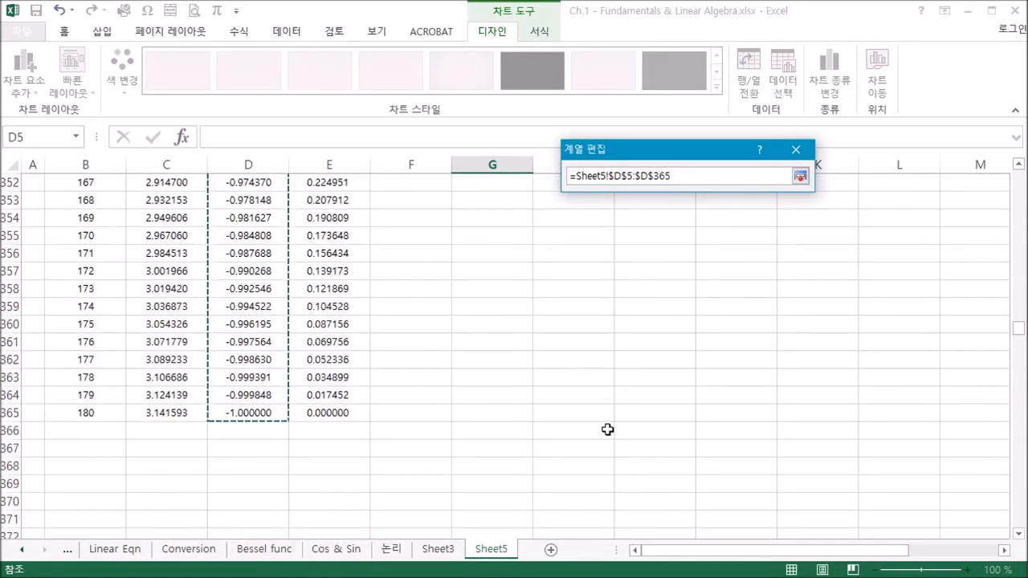
key(Return)
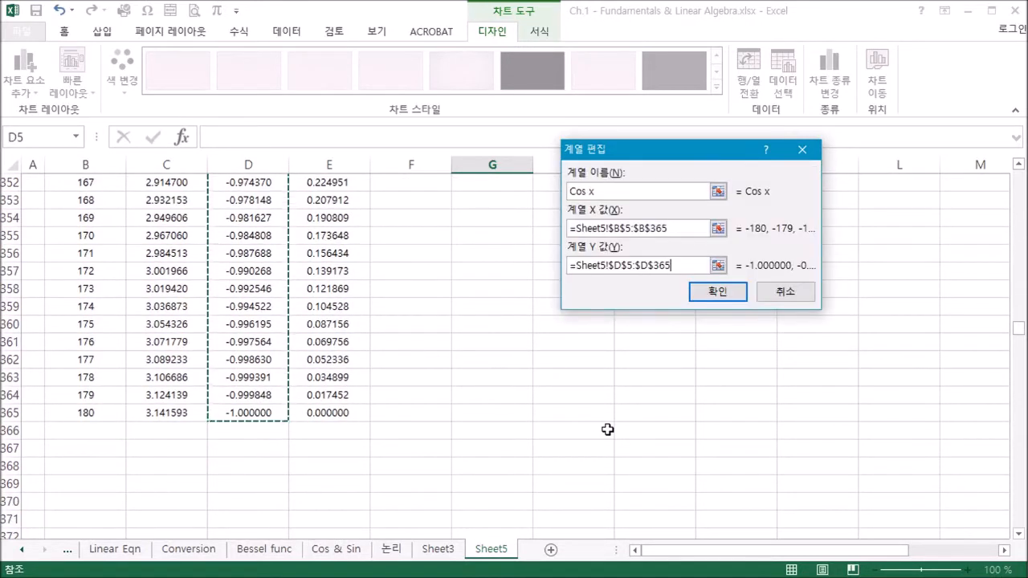
click(723, 291)
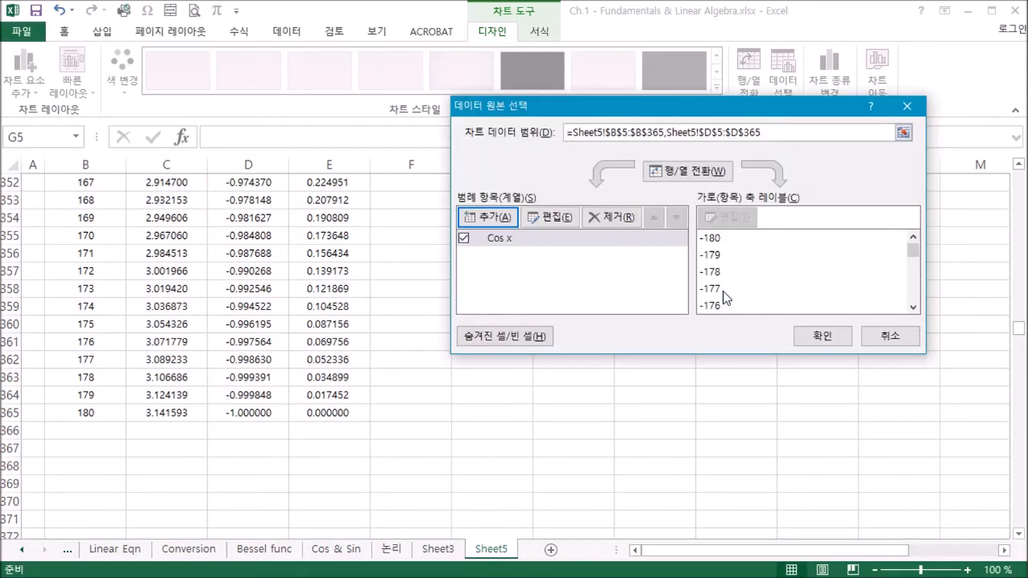
click(827, 335)
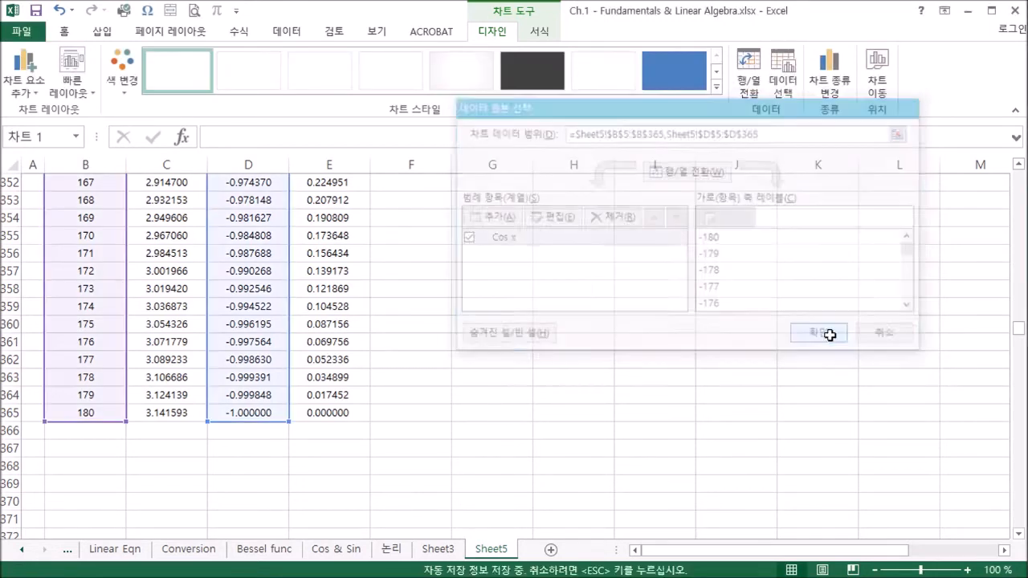
Step: Shrink the plot area slightly inside the chart, leaving extra margin beside and below the cosine curve
drag(1020, 330, 1019, 179)
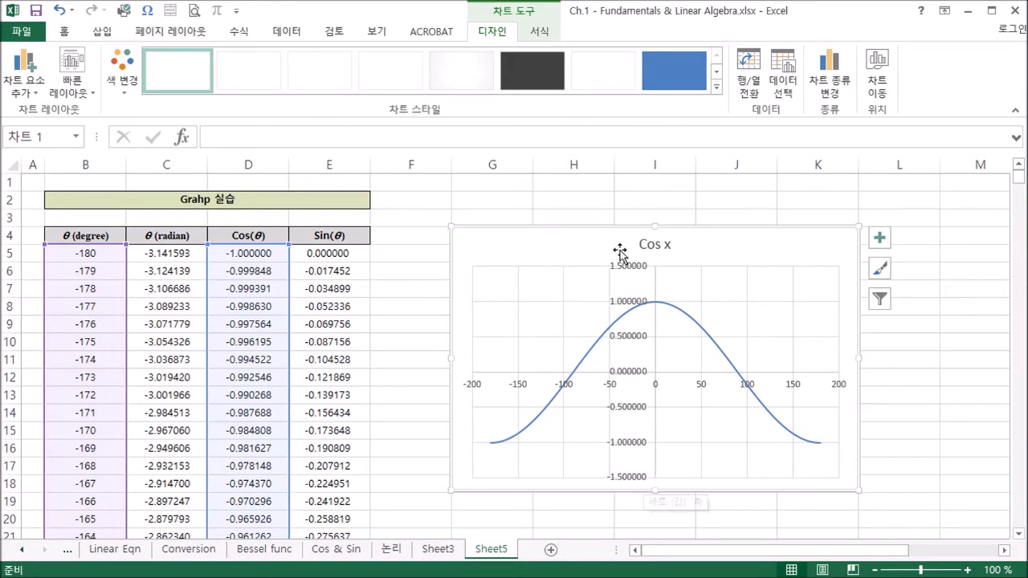
click(744, 338)
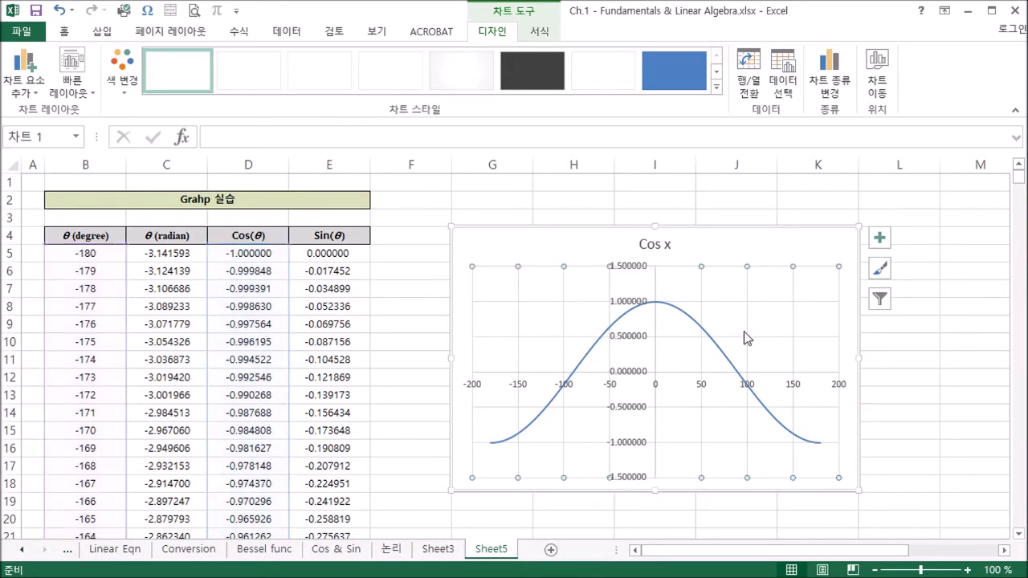
click(834, 477)
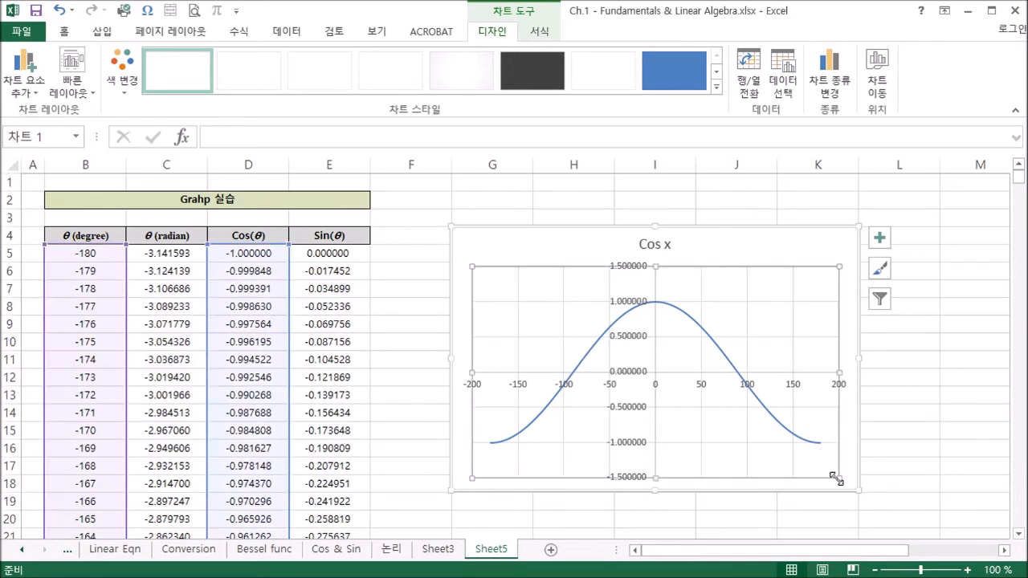
drag(833, 474, 814, 458)
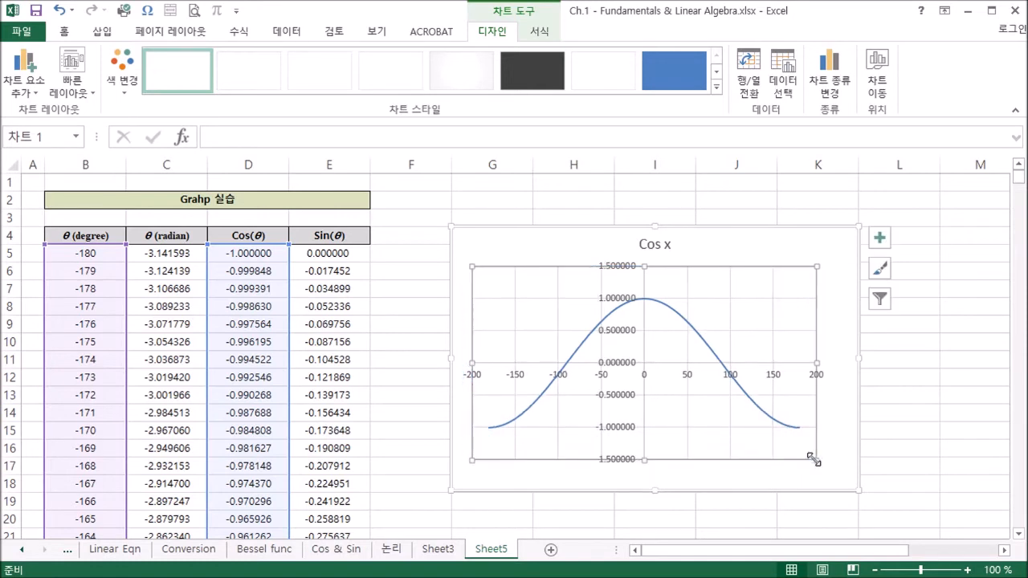
Step: Change the chart title to "Cos x & Sin x"
click(655, 249)
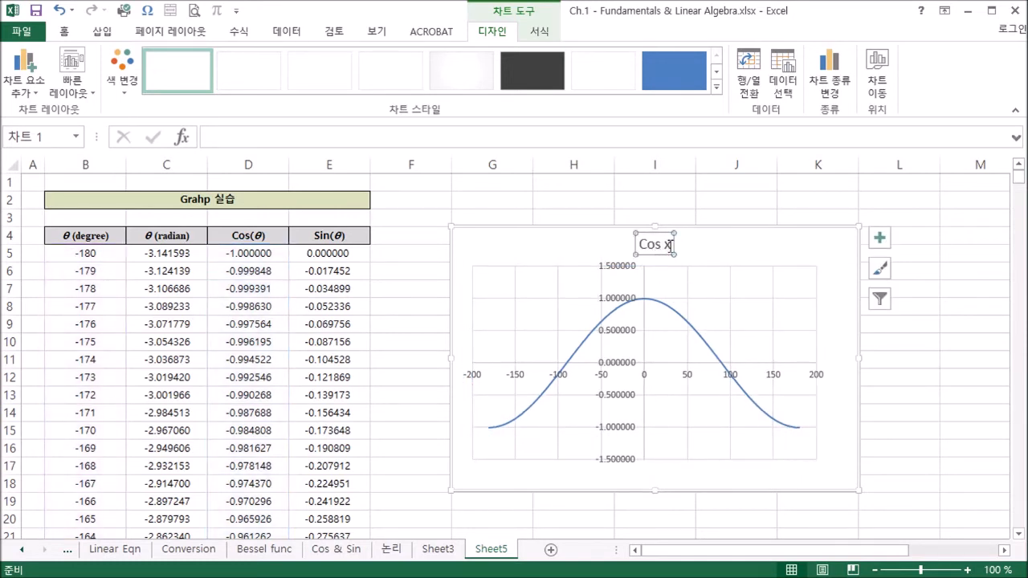
click(669, 245)
text(7)
key(BackSpace)
key(BackSpace)
text(&)
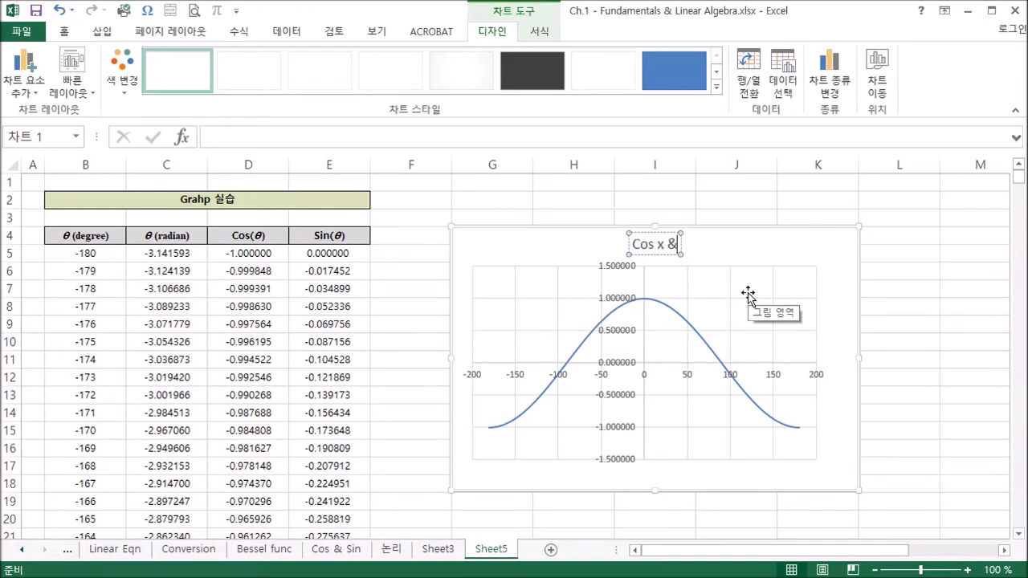
text( Sin)
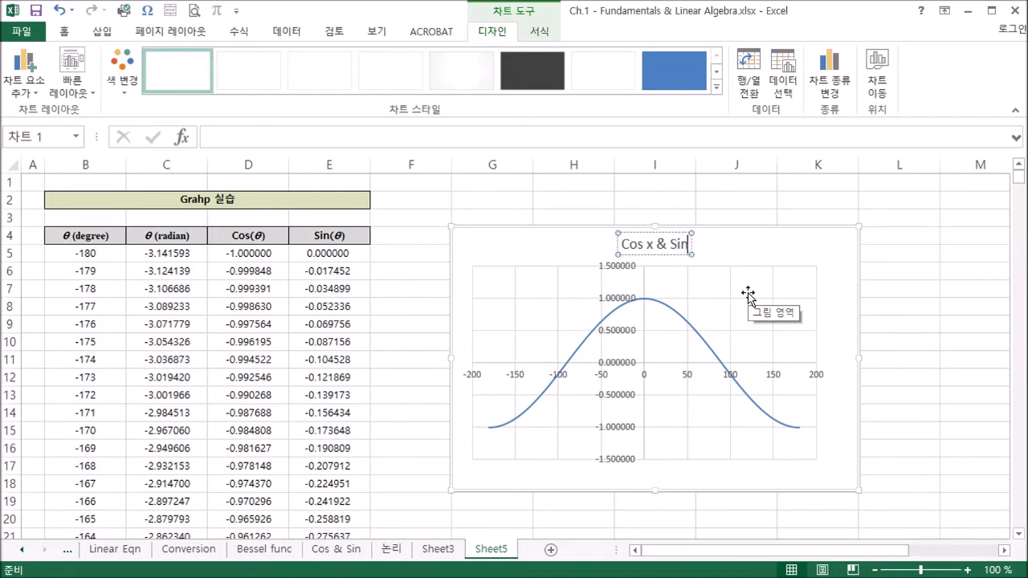
text( x)
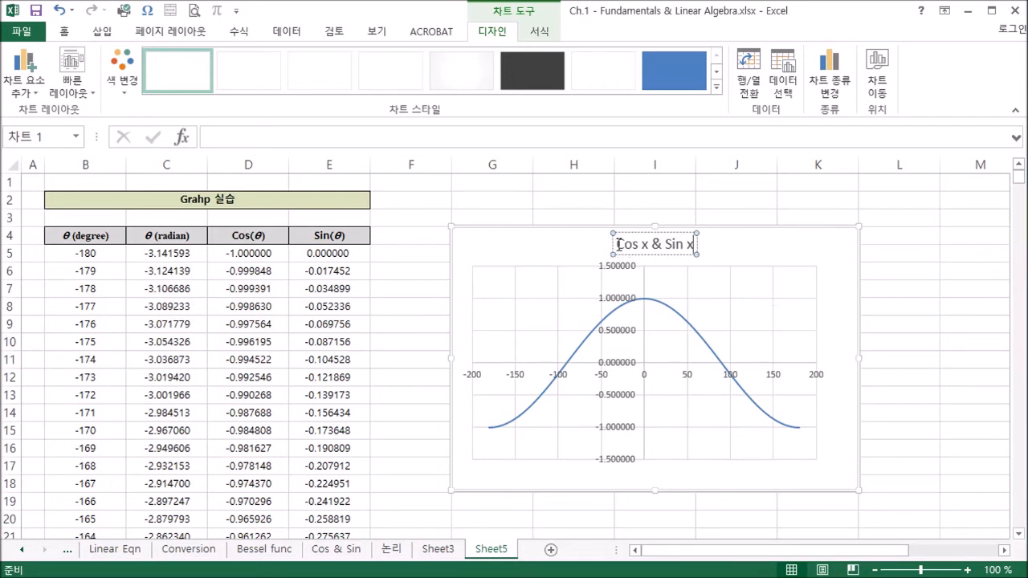
Step: Format the whole chart title in Times New Roman at size 12
drag(634, 239, 692, 243)
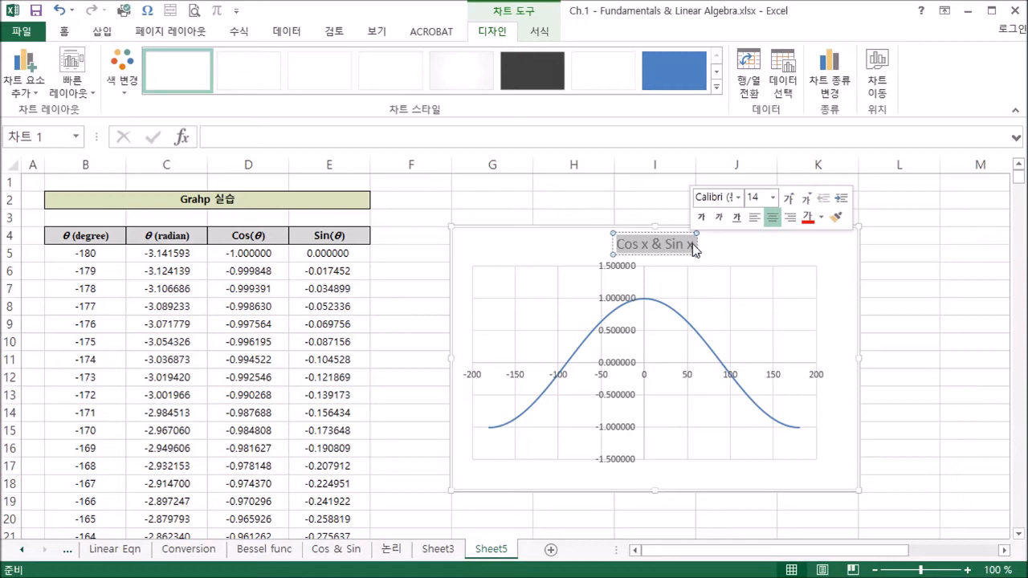
click(64, 32)
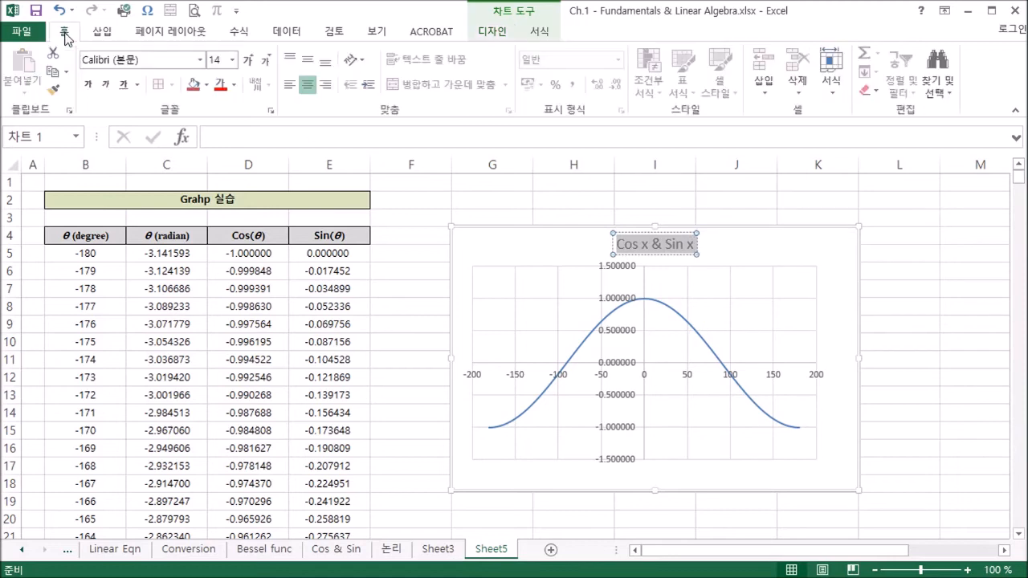
click(199, 61)
scroll(304, 160, down, 2)
scroll(303, 160, down, 15)
key(Escape)
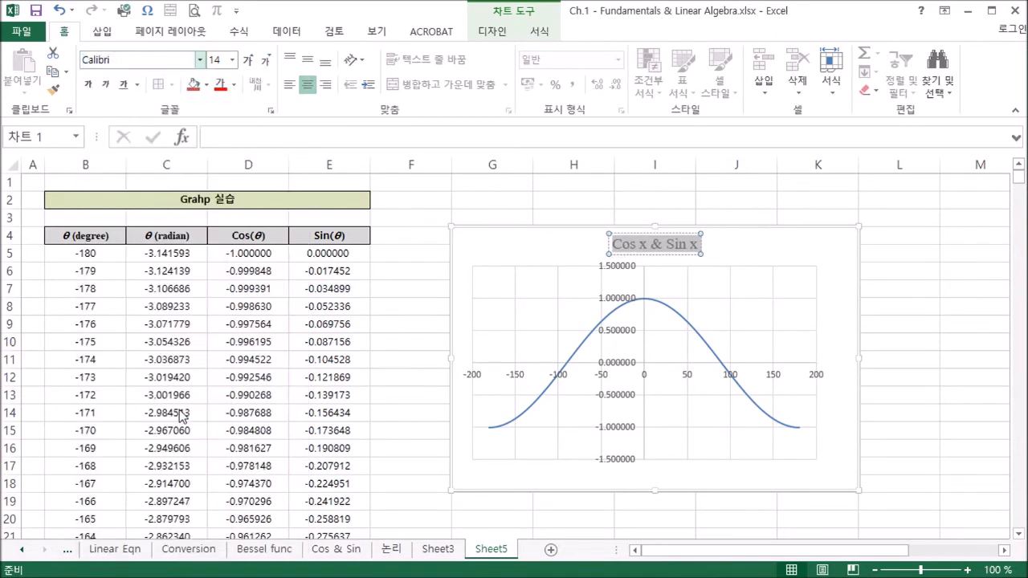
click(232, 60)
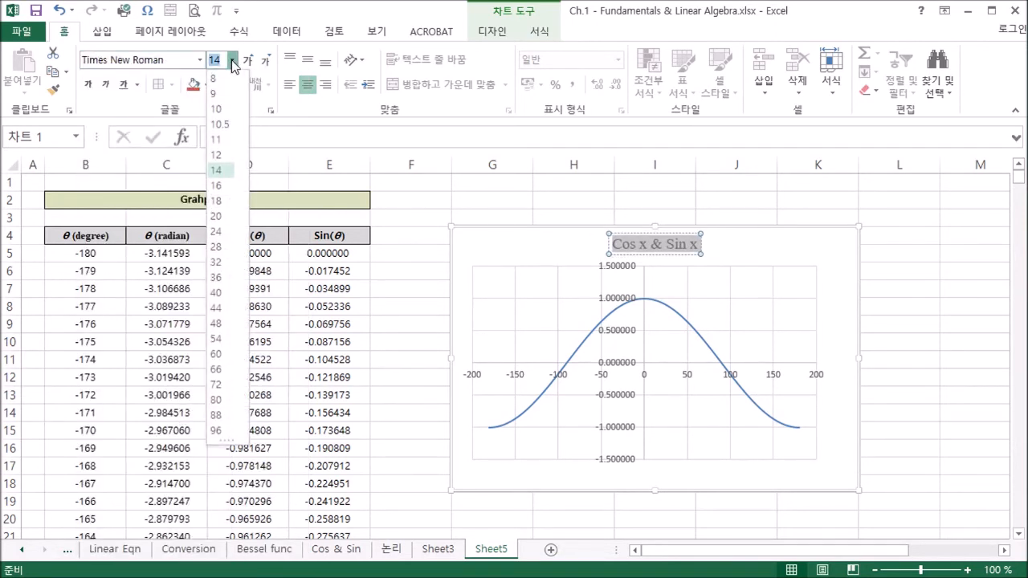
click(217, 155)
Step: Italicize both x letters in the chart title and make the whole title bold
click(644, 244)
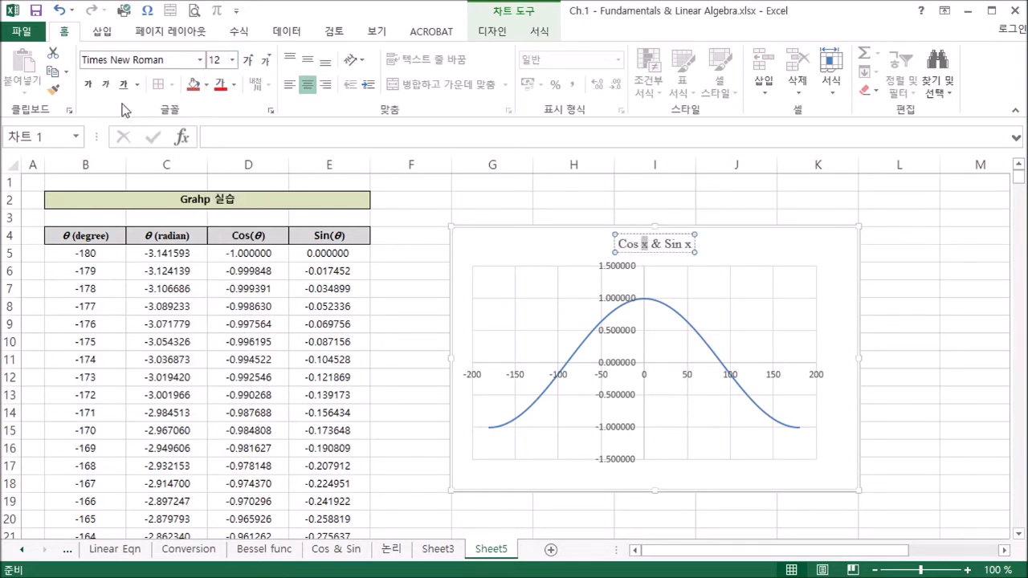
click(105, 84)
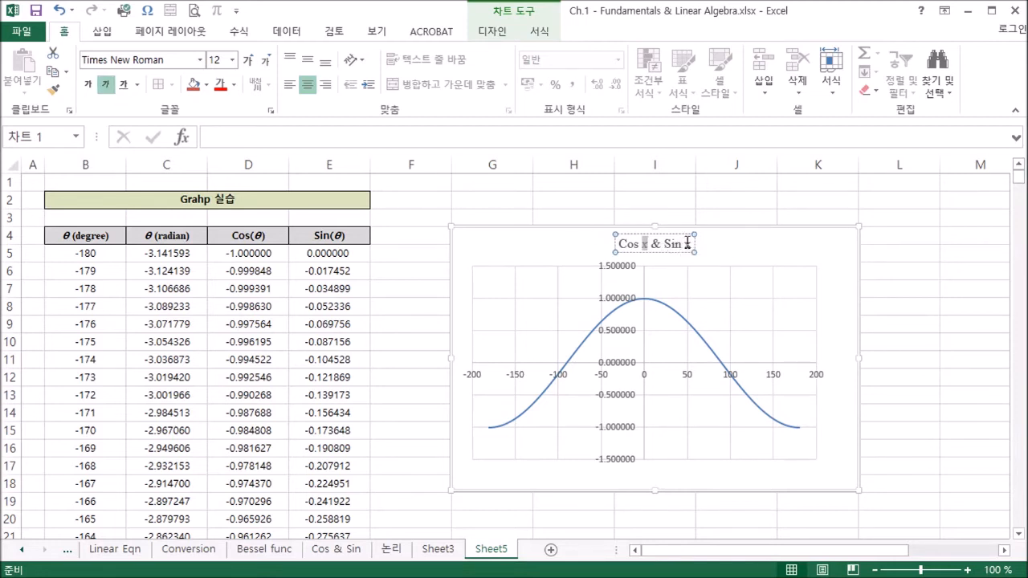
click(105, 84)
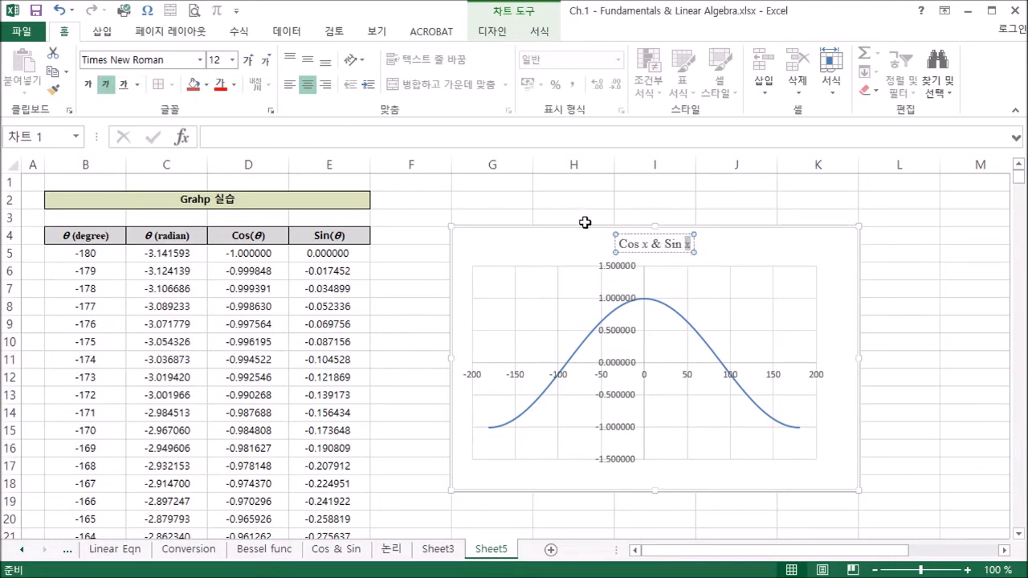
drag(623, 244, 692, 245)
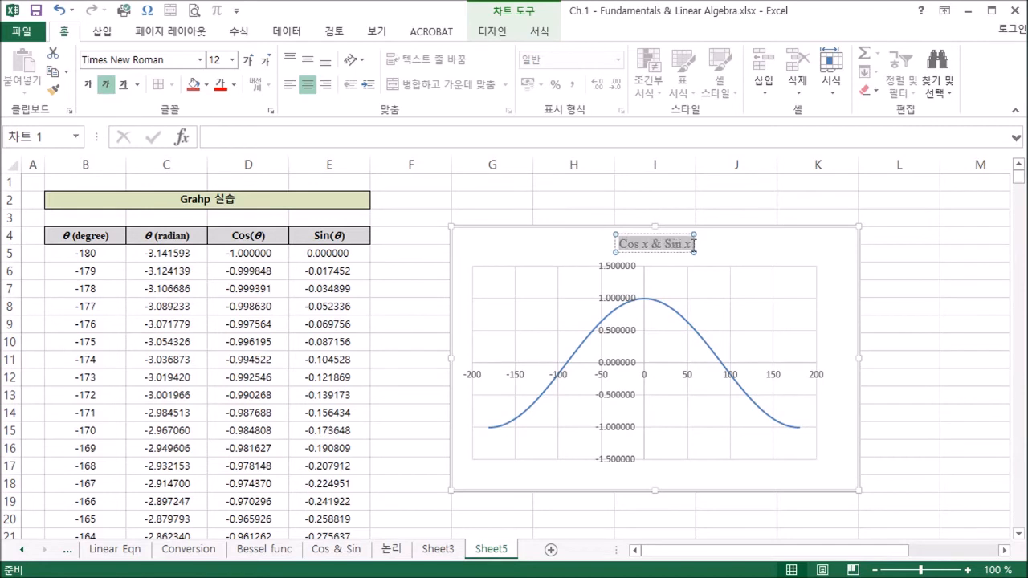
click(89, 85)
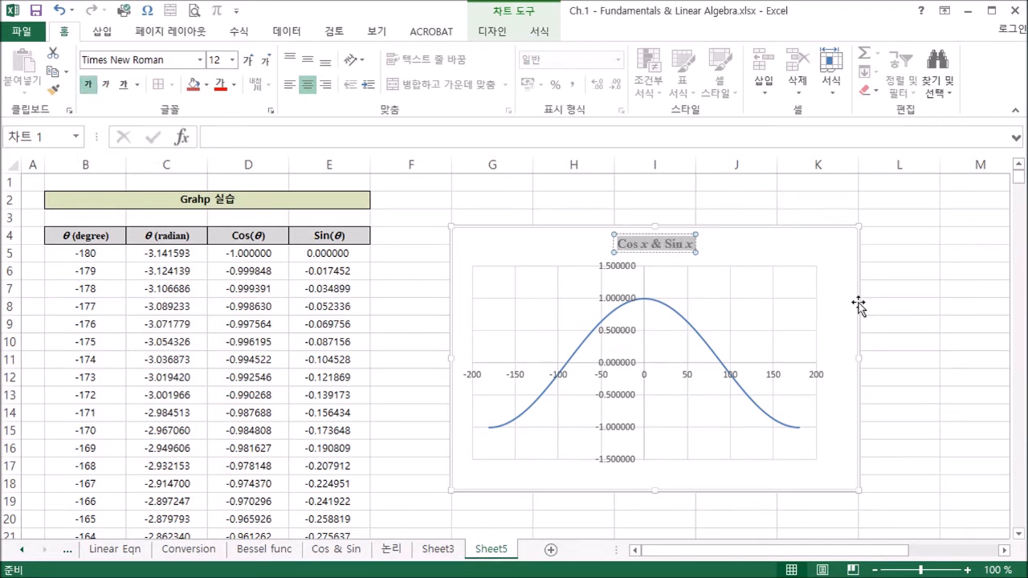
Step: Nudge the chart slightly and move its title so that it is centred above the plot area
drag(666, 244, 695, 244)
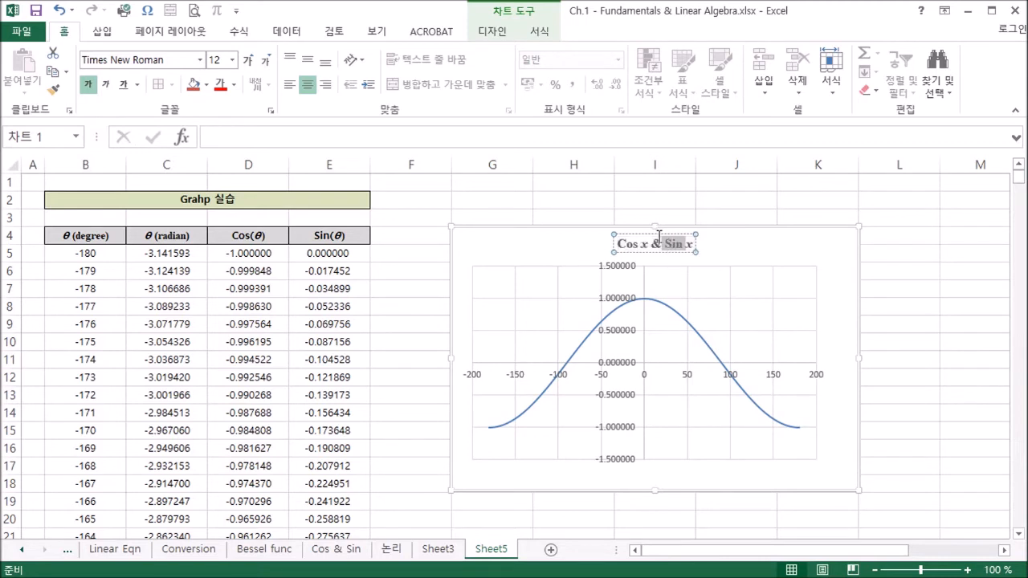
click(729, 256)
click(662, 242)
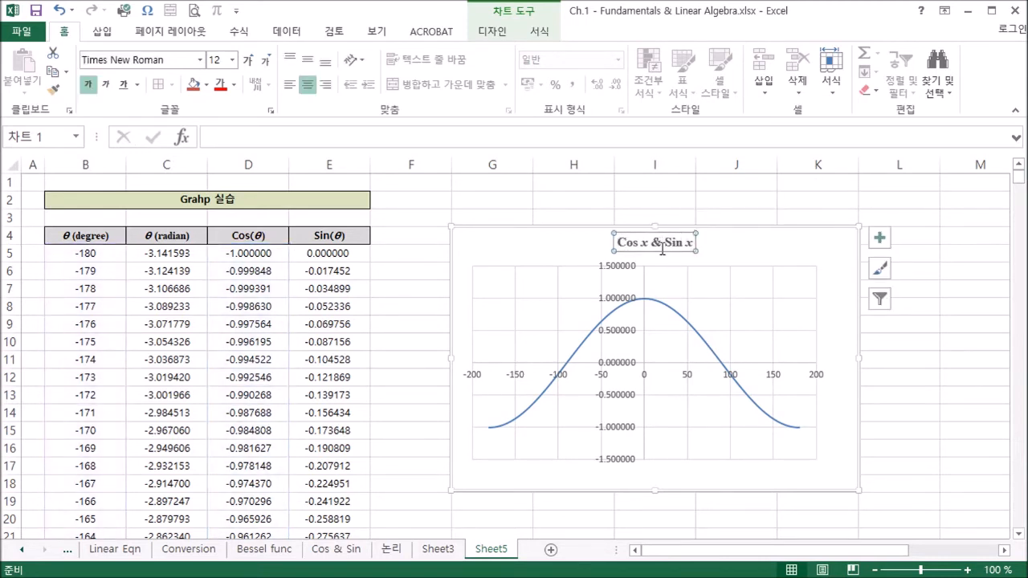
drag(738, 252, 737, 255)
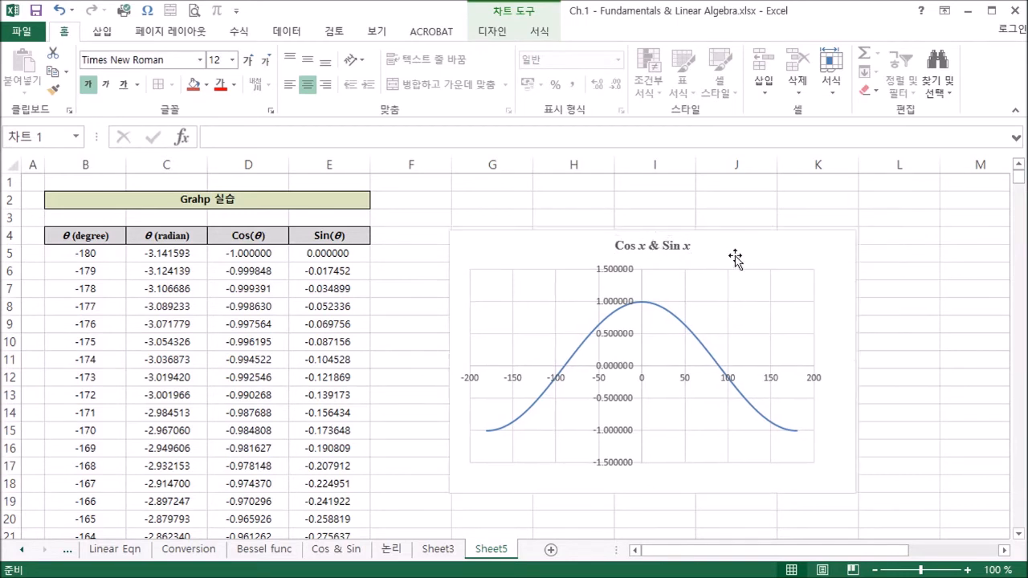
click(664, 245)
drag(668, 235, 656, 239)
click(752, 253)
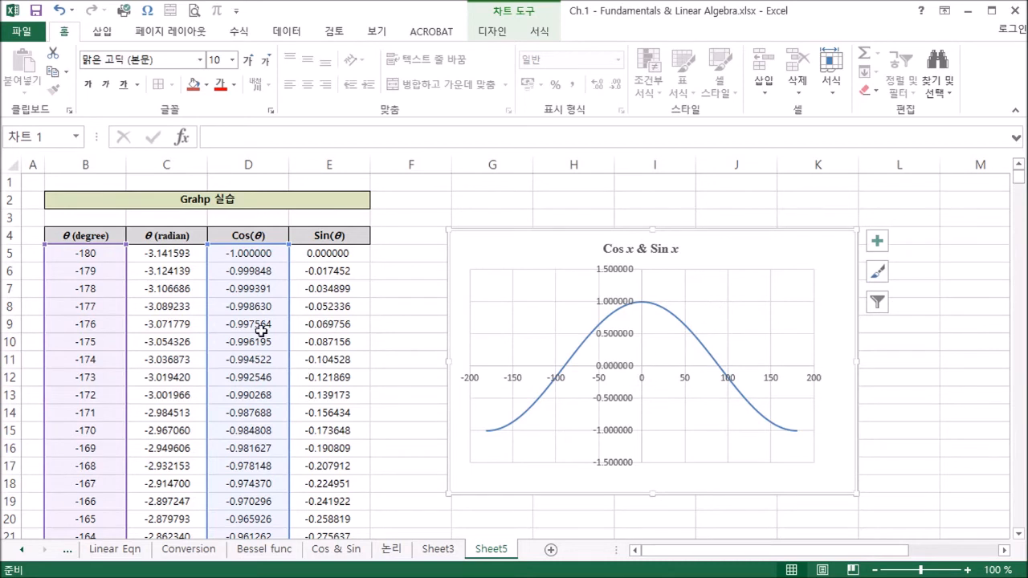
Step: Open the chart's data source selection and add a second series named Sin x
click(774, 325)
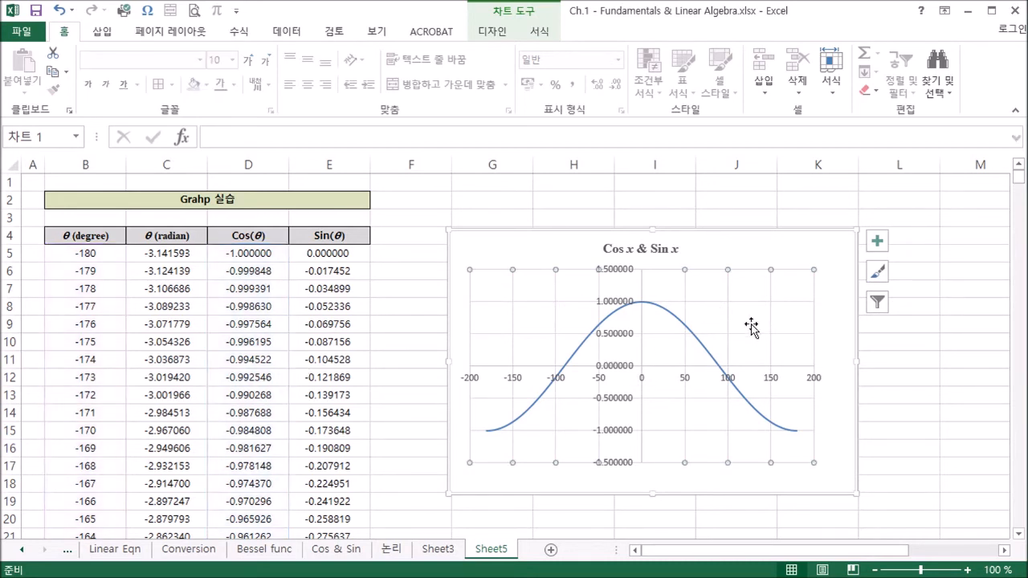
right_click(710, 285)
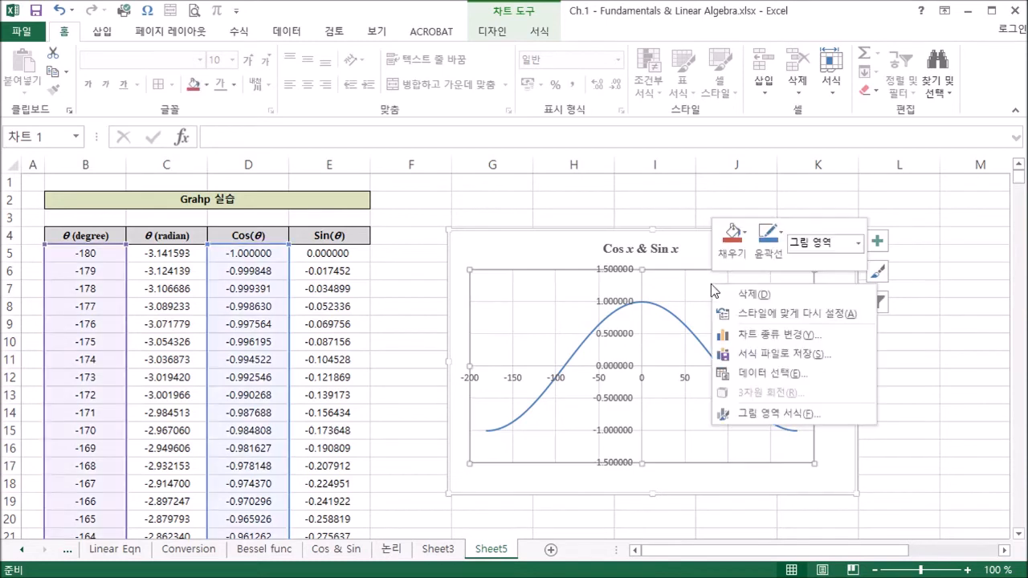
click(775, 373)
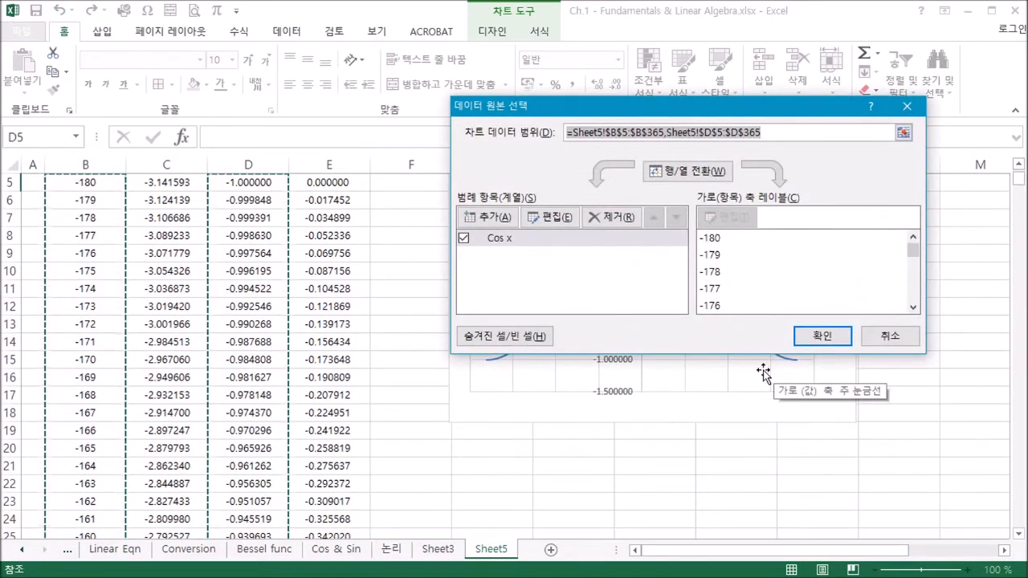
click(500, 216)
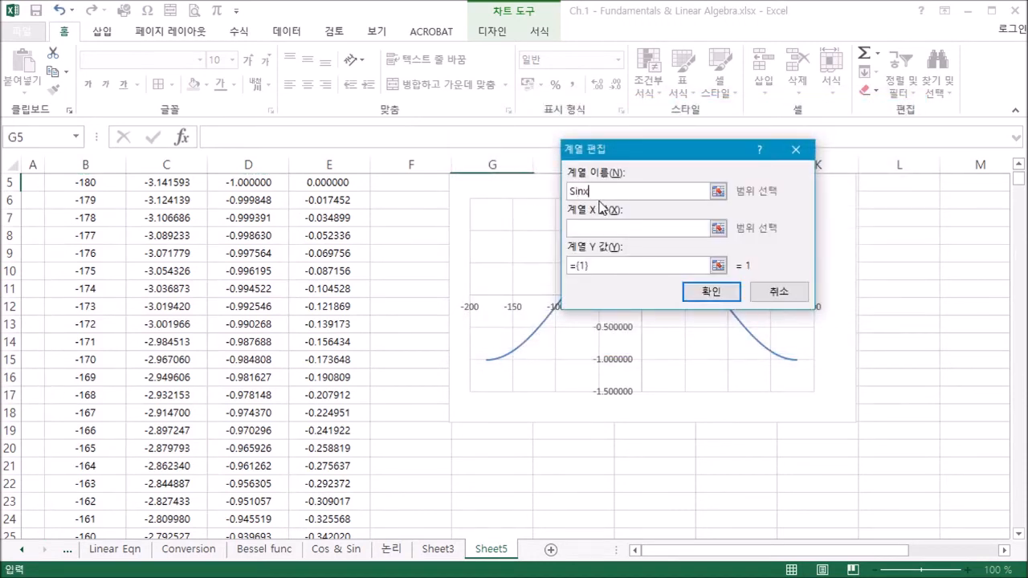
click(583, 191)
Step: Set the X values of the Sin x series to the degree range =Sheet5!$B$5:$B$365
click(655, 232)
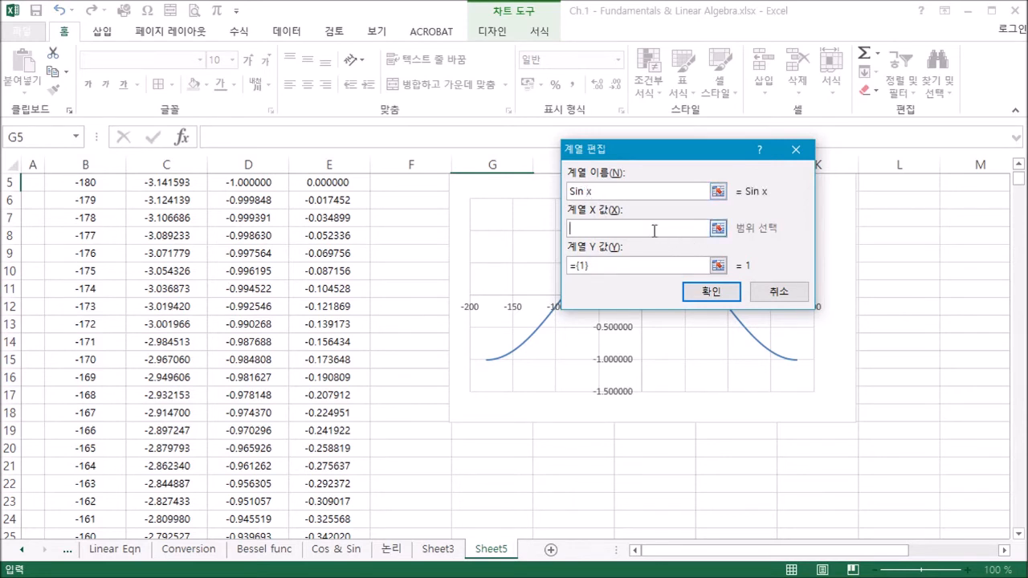
click(718, 229)
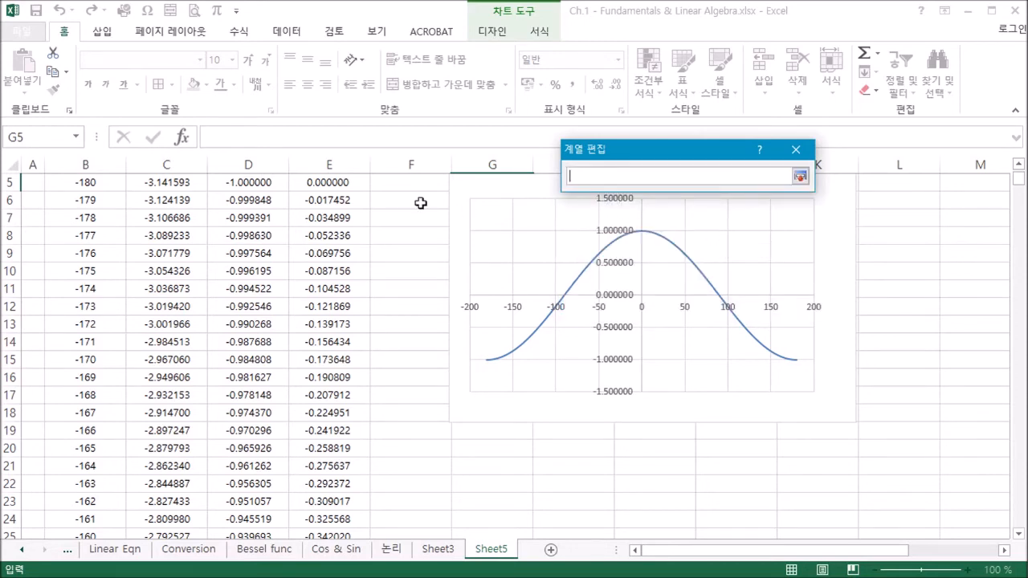
scroll(191, 221, up, 2)
drag(85, 253, 48, 522)
drag(107, 504, 107, 431)
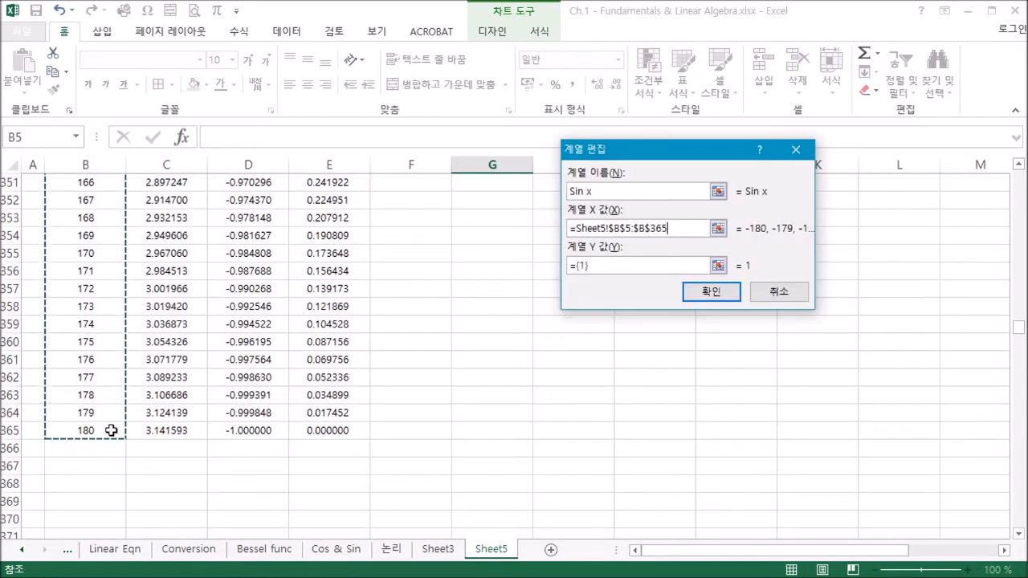
Step: Set the Y values of the Sin x series to the sine column range =Sheet5!$E$5:$E$365
key(Tab)
click(718, 266)
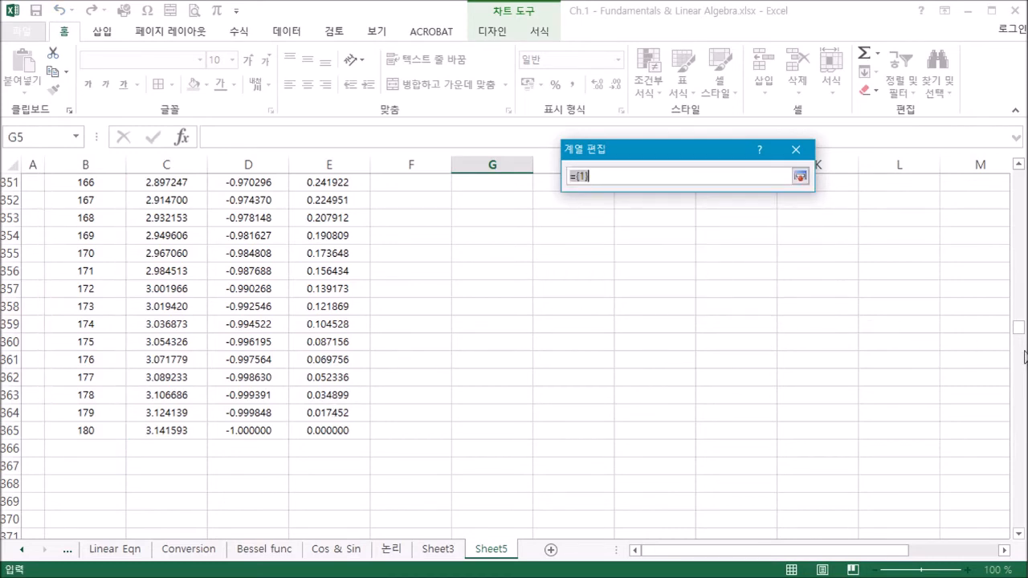
drag(1022, 337, 1016, 177)
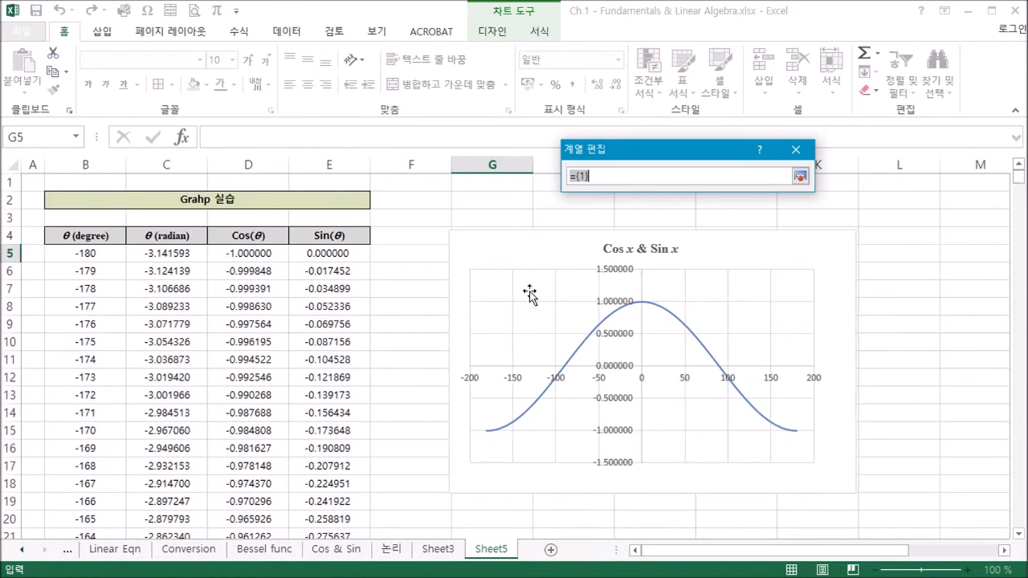
click(362, 259)
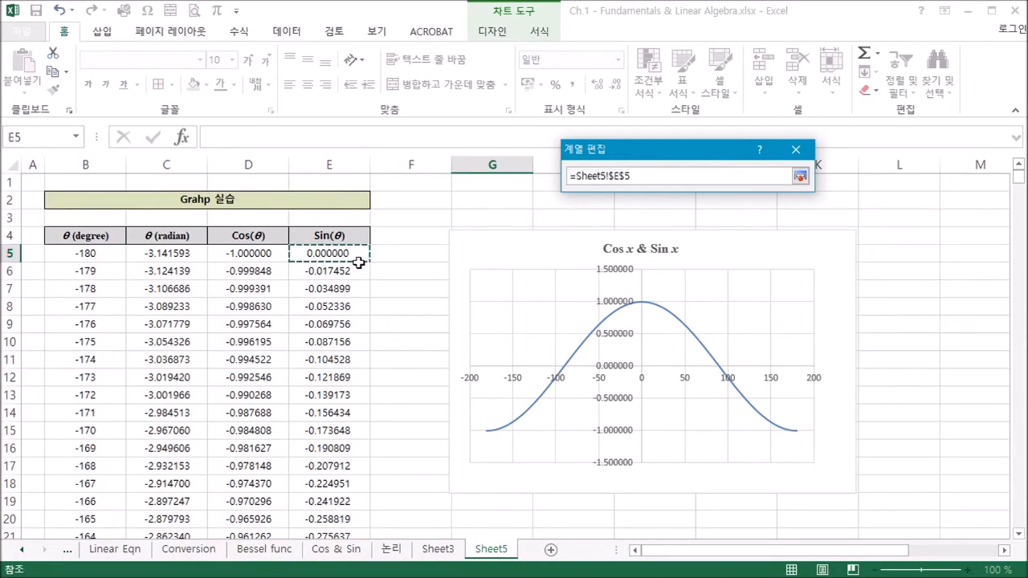
drag(333, 254, 353, 530)
drag(333, 466, 332, 466)
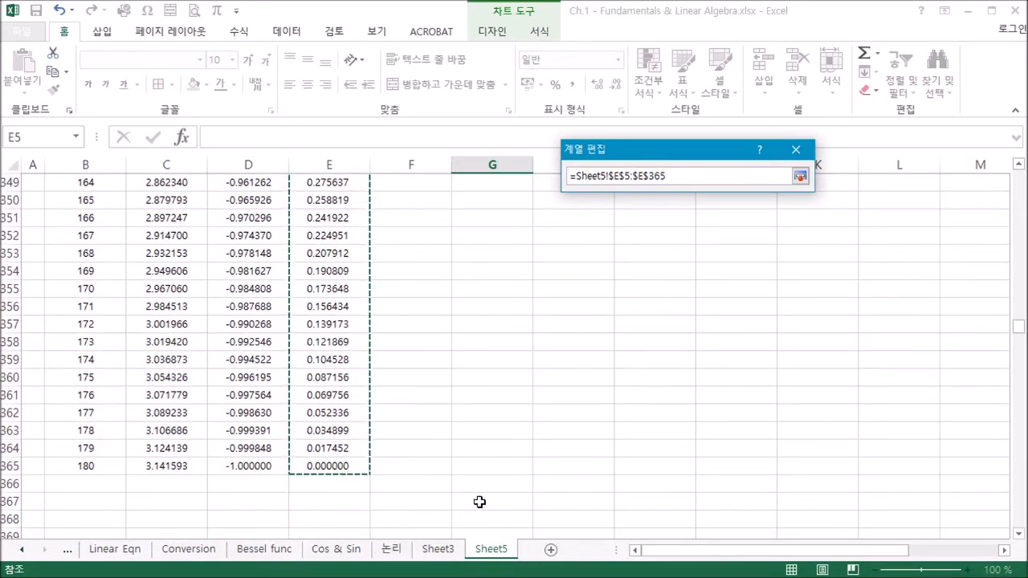
key(Return)
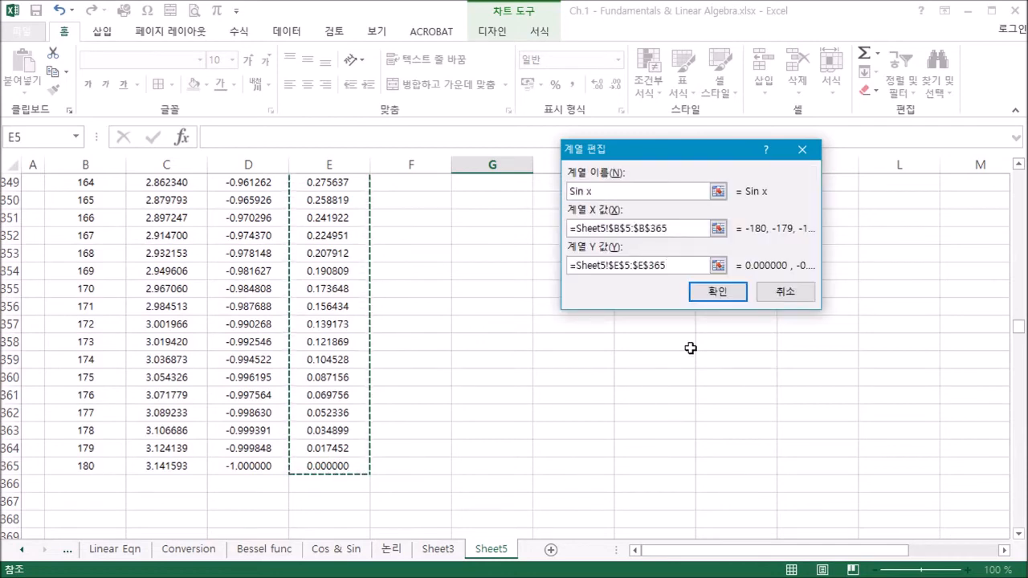
Step: Confirm the Sin x series and the chart's data source, and enlarge the plot area slightly from its lower-right corner
click(718, 293)
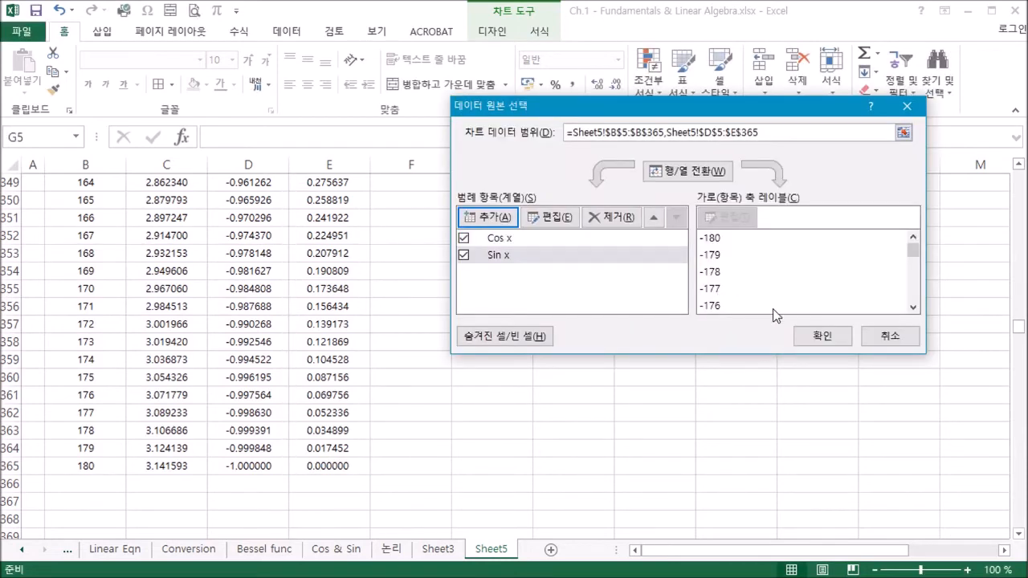
click(824, 335)
drag(1023, 331, 1017, 257)
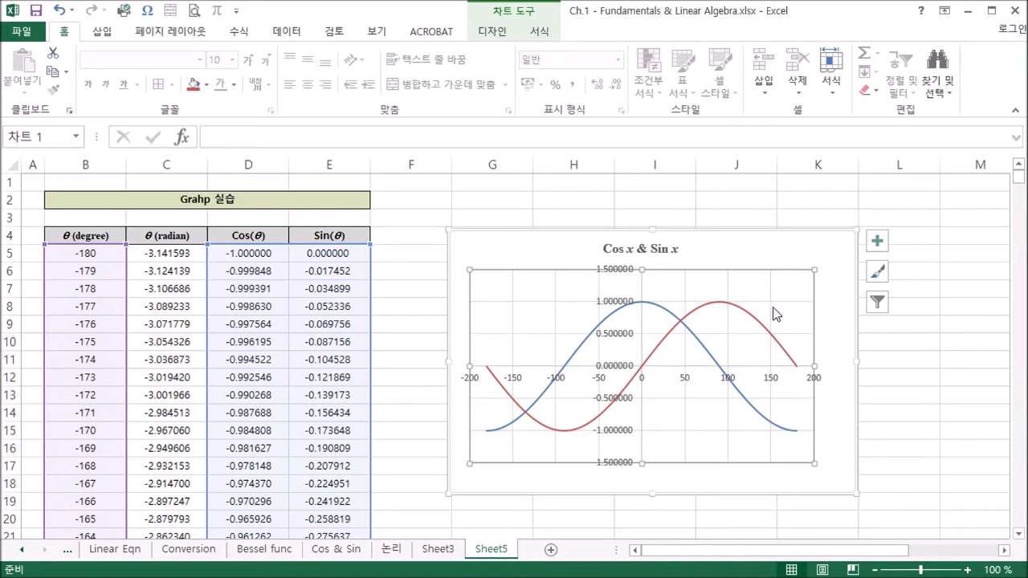
drag(811, 461, 821, 466)
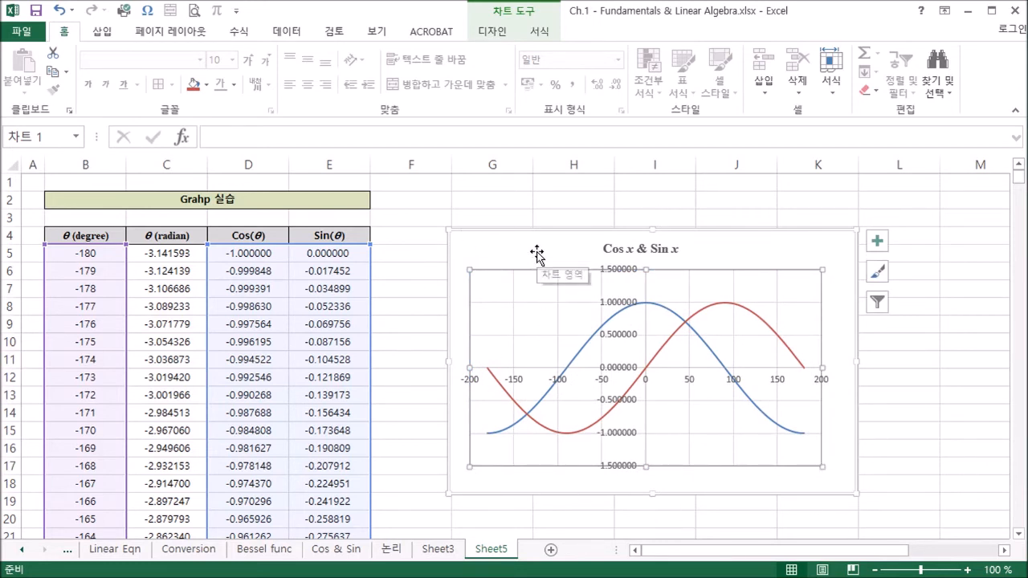
Step: Format the chart's vertical axis labels with the custom number format code 0.0
click(625, 372)
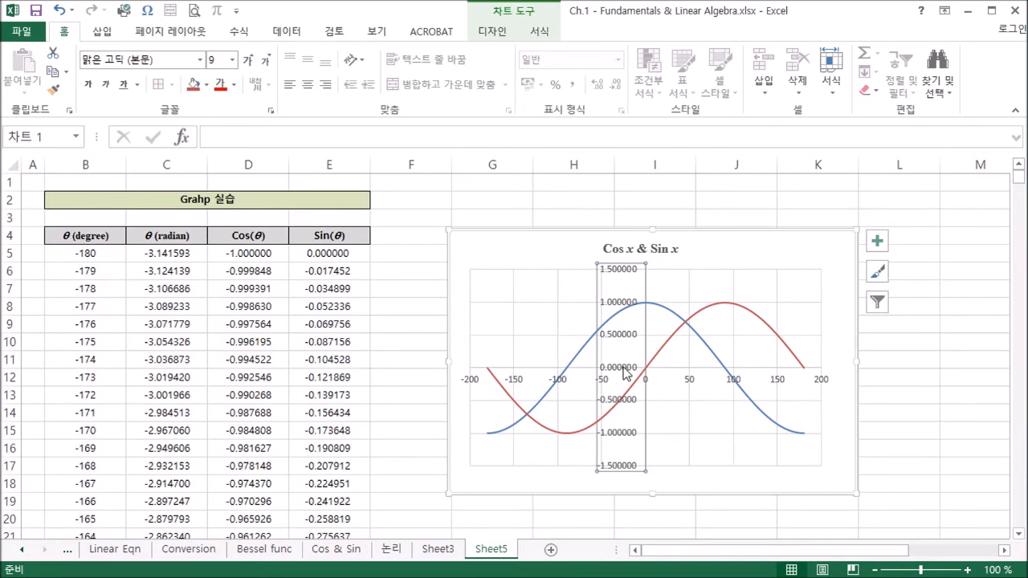
right_click(627, 370)
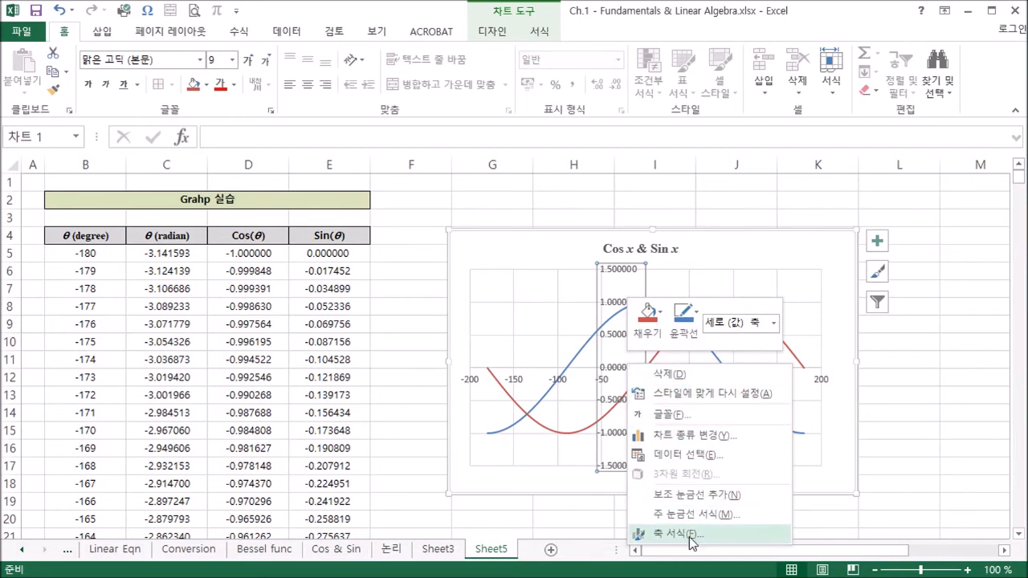
click(620, 370)
right_click(625, 368)
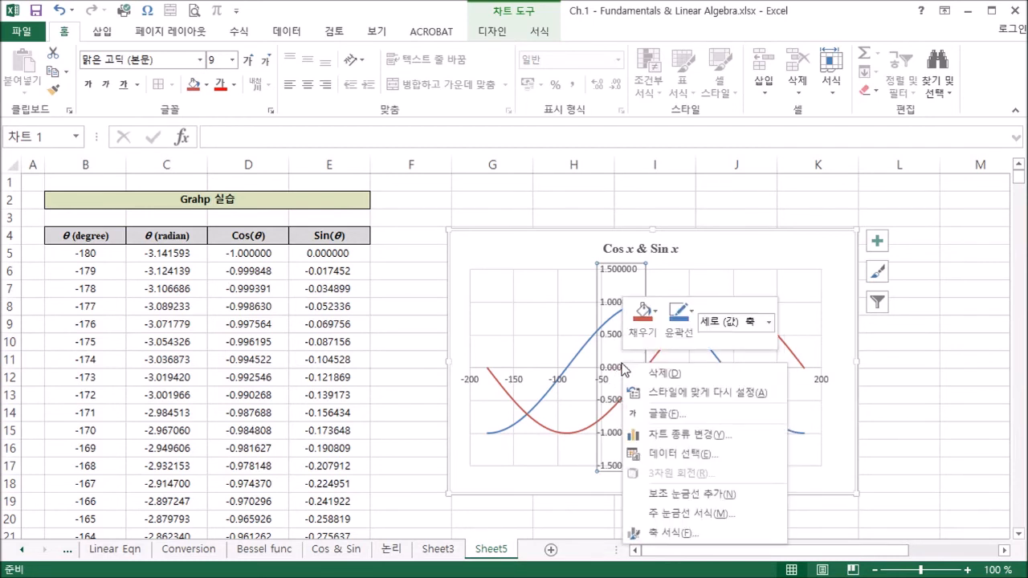
click(675, 534)
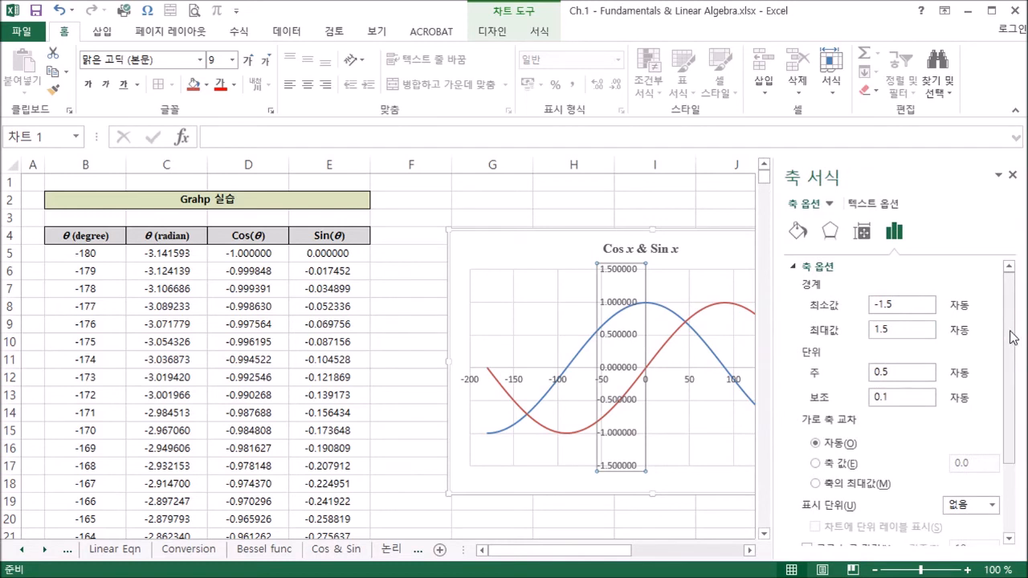
drag(1012, 337, 1008, 313)
scroll(892, 383, down, 3)
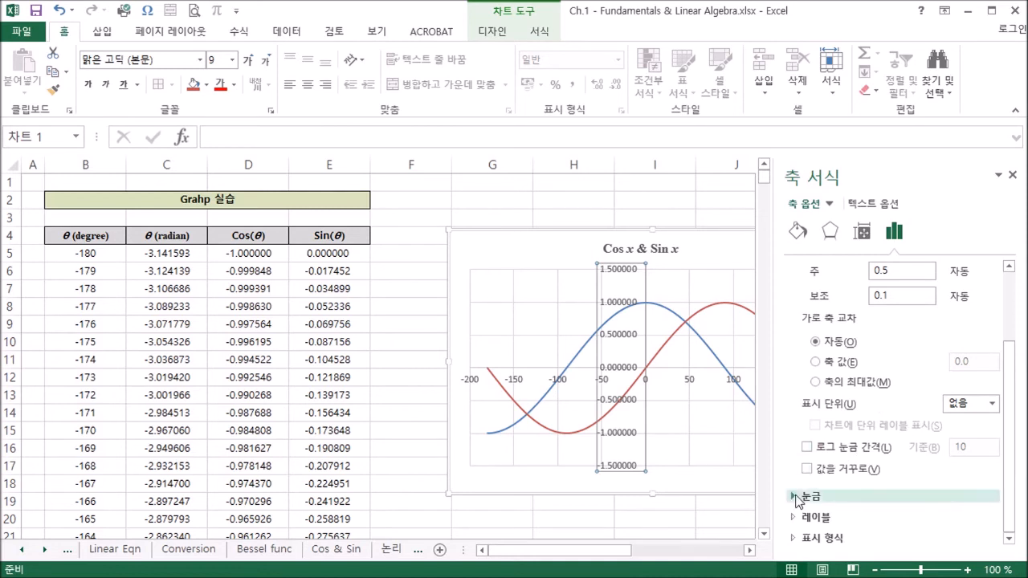
click(843, 544)
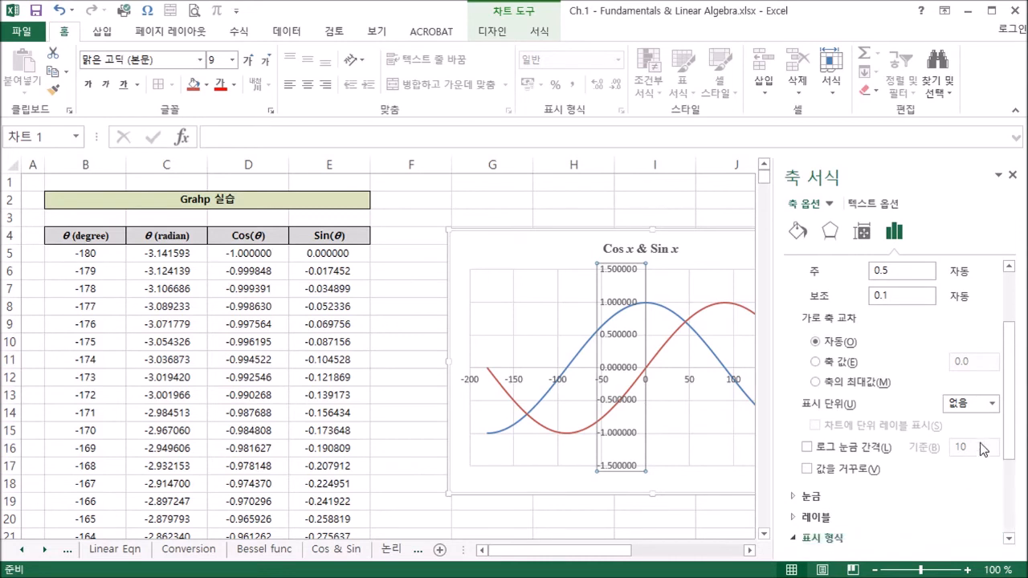
scroll(931, 458, down, 3)
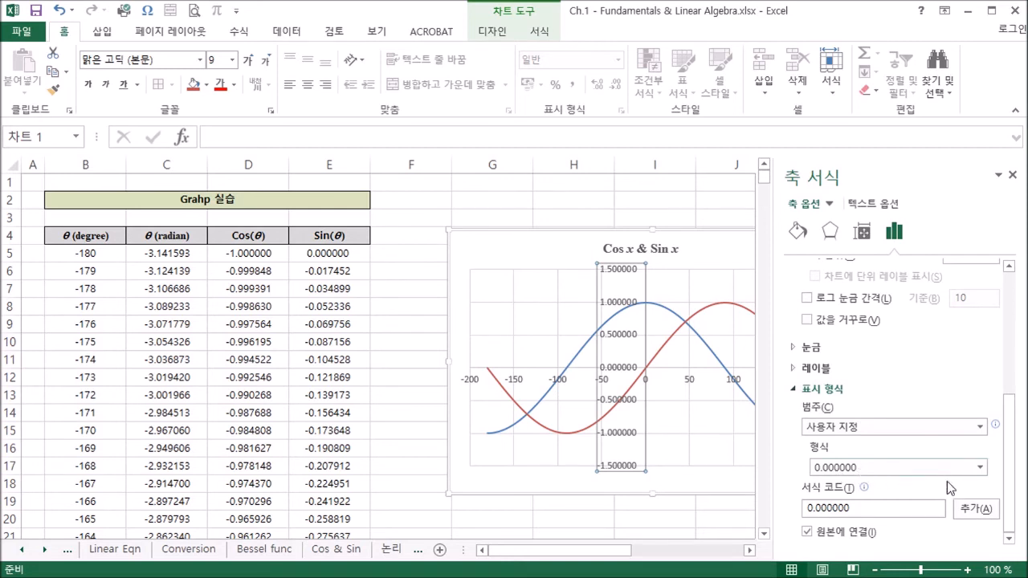
click(905, 509)
drag(875, 515, 756, 504)
text(0.)
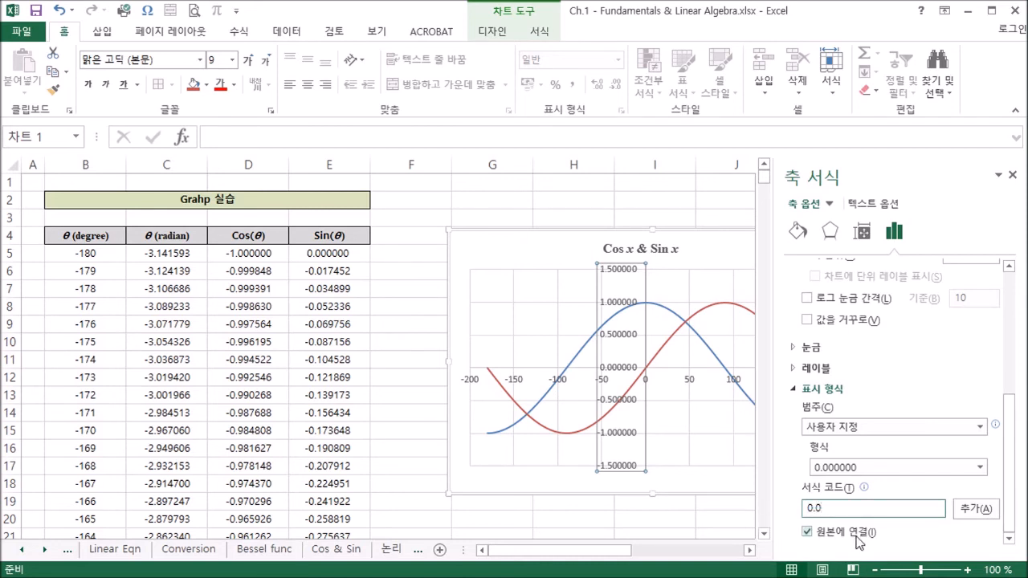
click(979, 514)
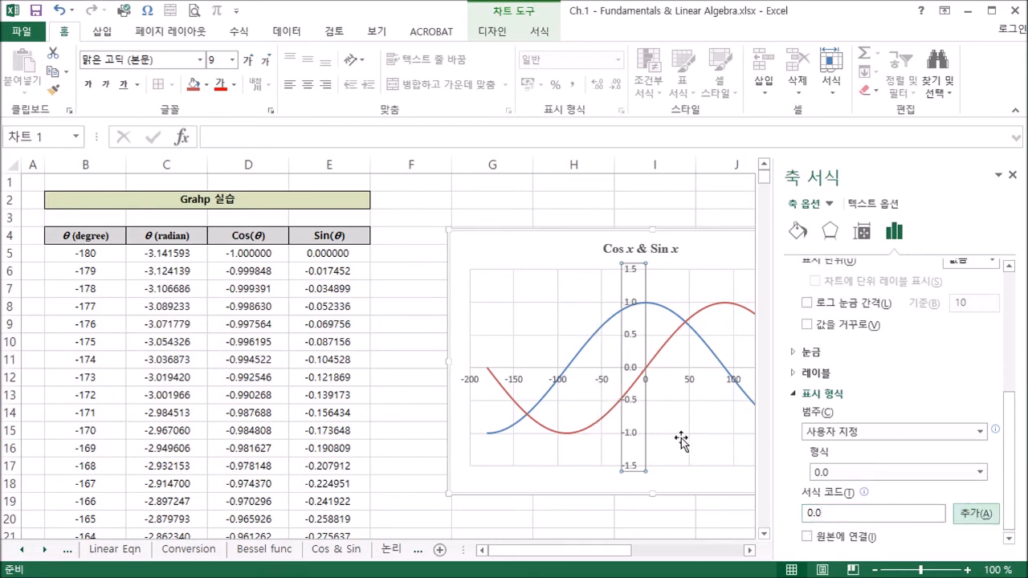
Step: Set the horizontal axis bounds to a minimum of -180 and a maximum of 180
click(473, 378)
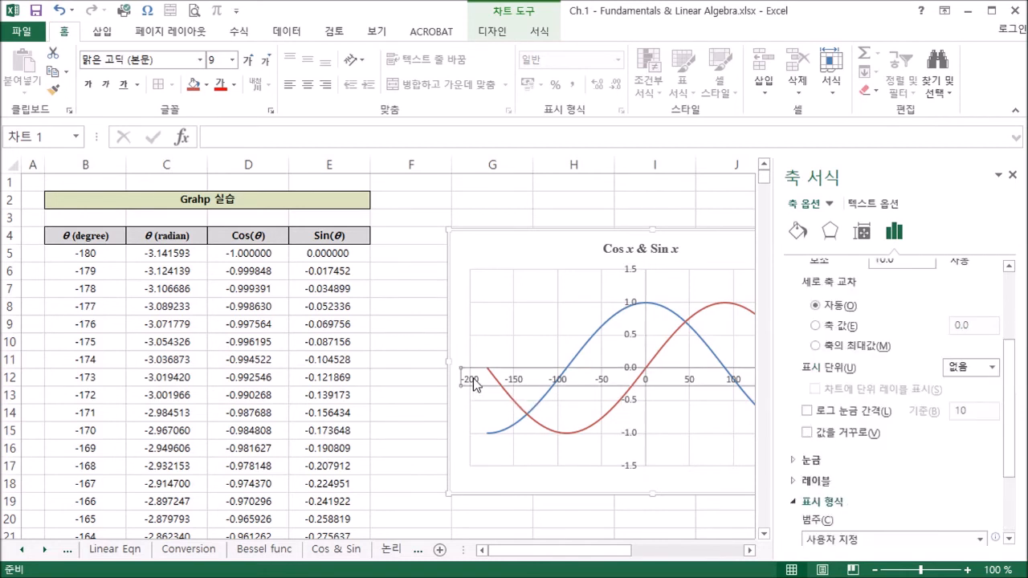
drag(1011, 430, 1010, 357)
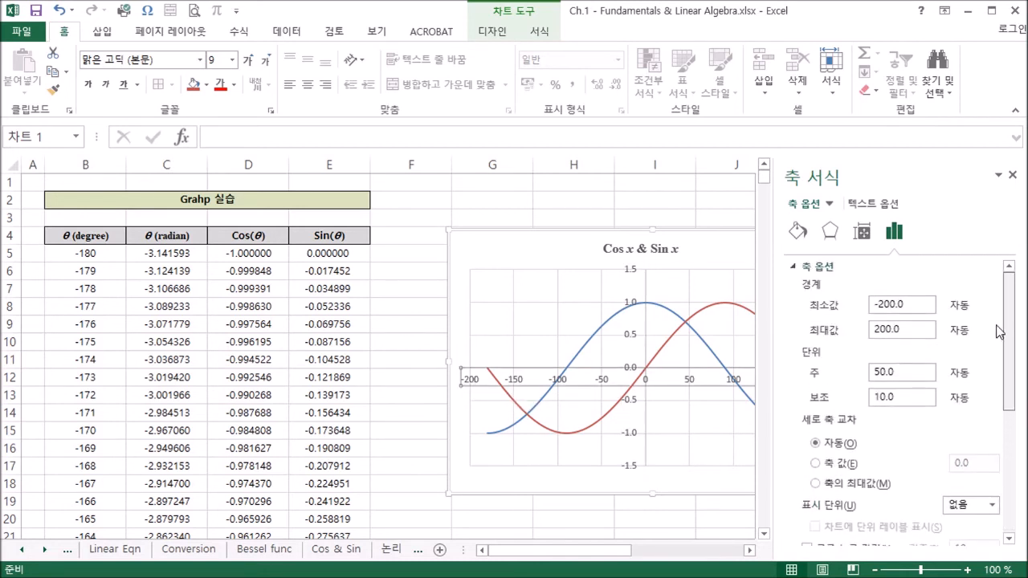
drag(911, 303, 851, 310)
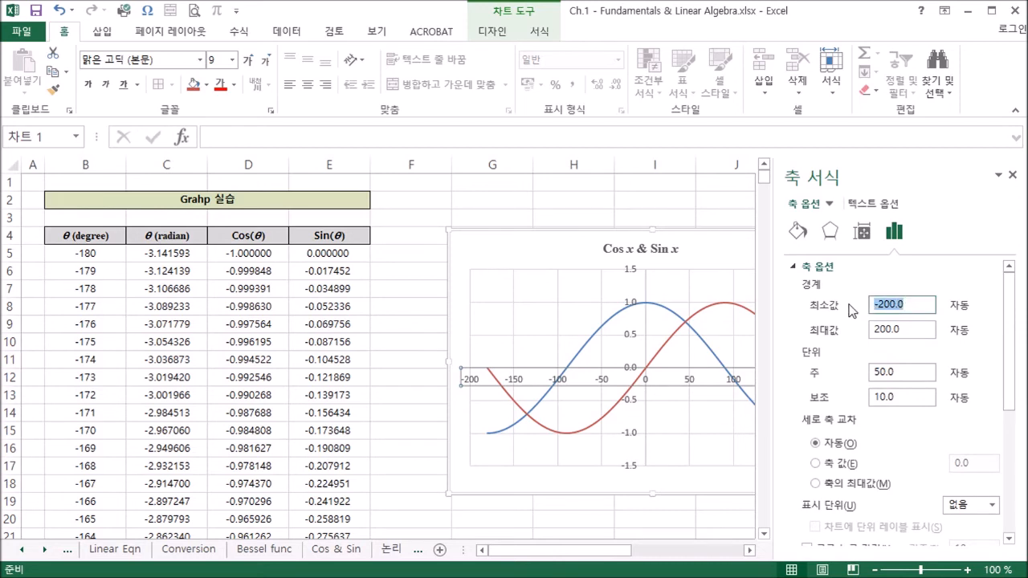
text(-180)
drag(911, 327, 813, 327)
text(18)
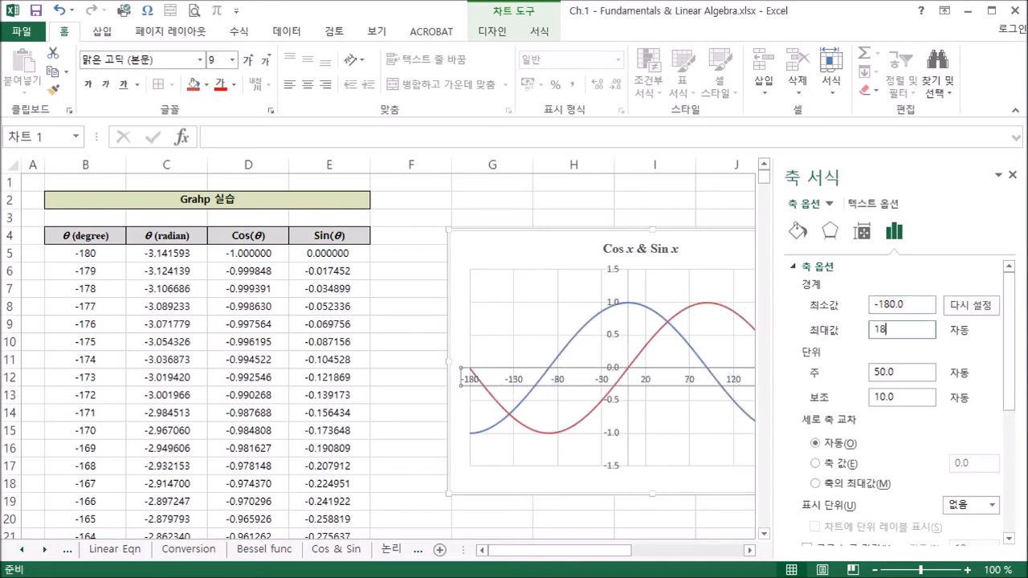
Step: Set the horizontal axis major unit to 60 and close the axis formatting settings
drag(912, 376, 856, 376)
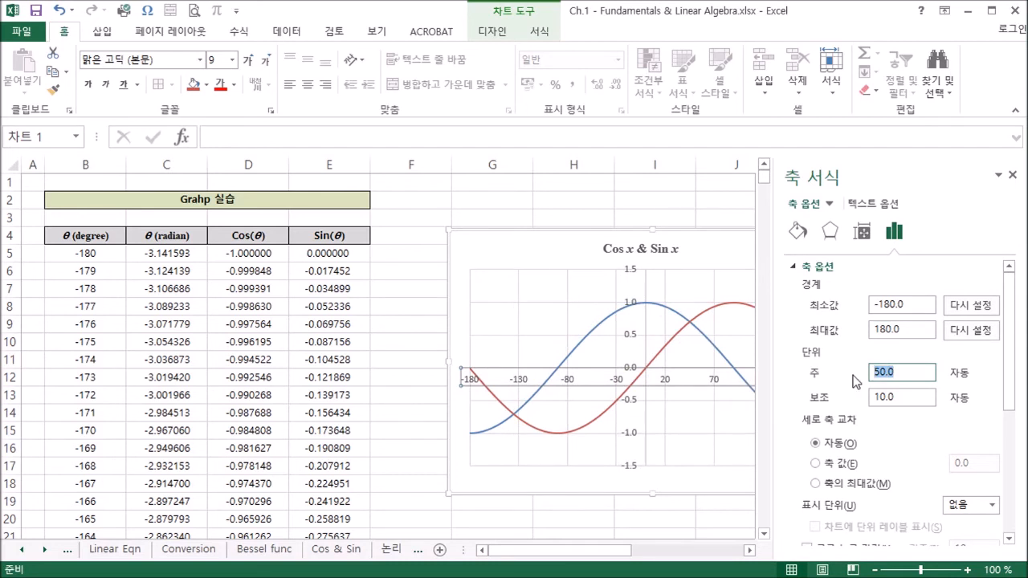
text(60)
key(Return)
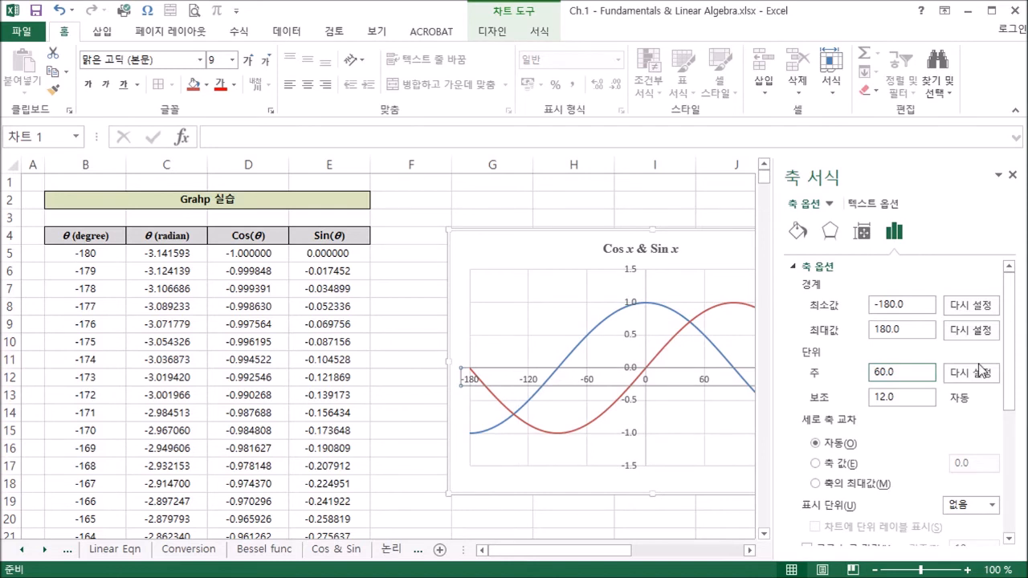
click(684, 432)
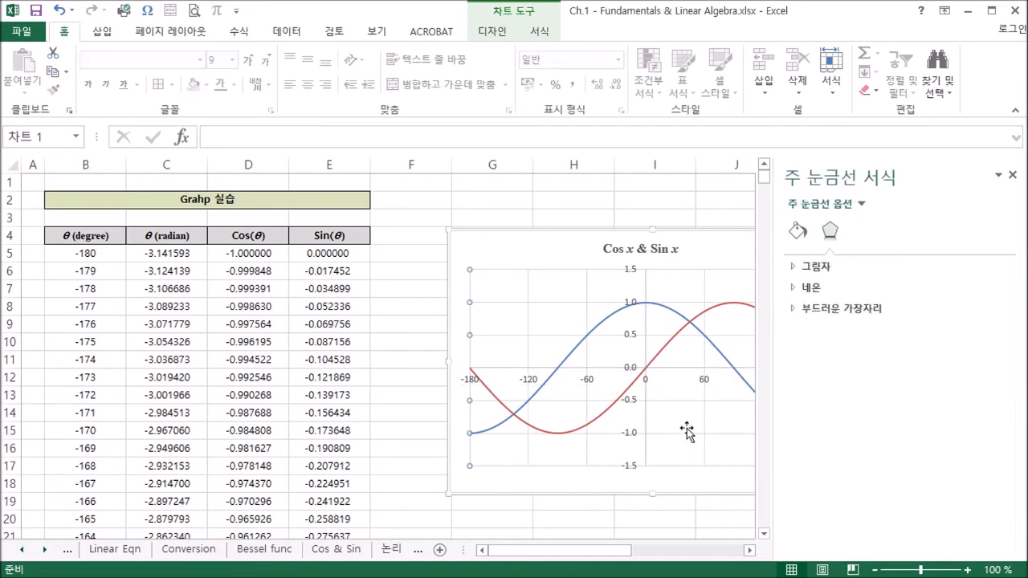
click(1012, 174)
click(742, 441)
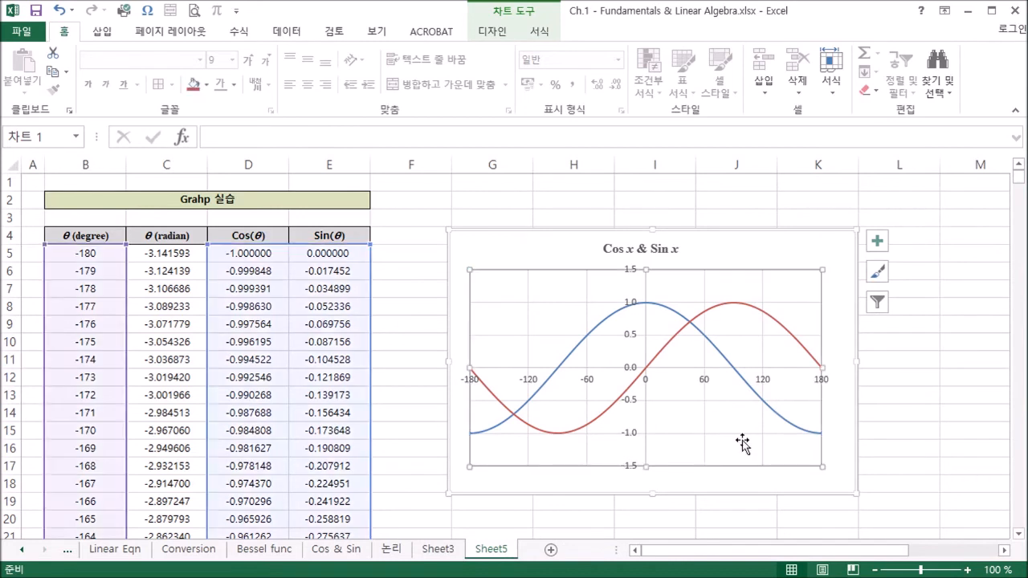
click(839, 468)
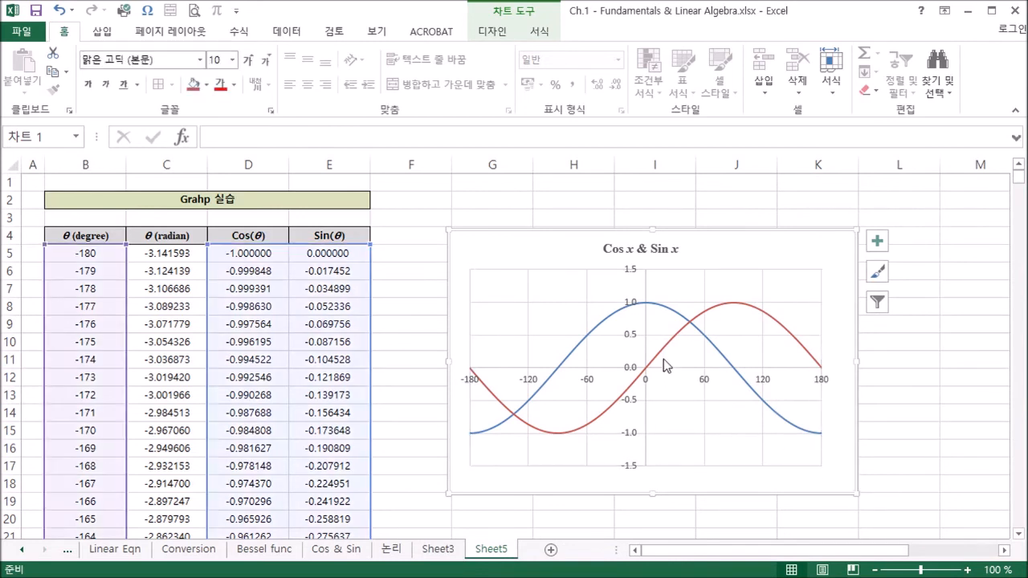
Step: Set the outline weight of the Cos x curve to 1 pt
mouse_move(663, 354)
click(576, 346)
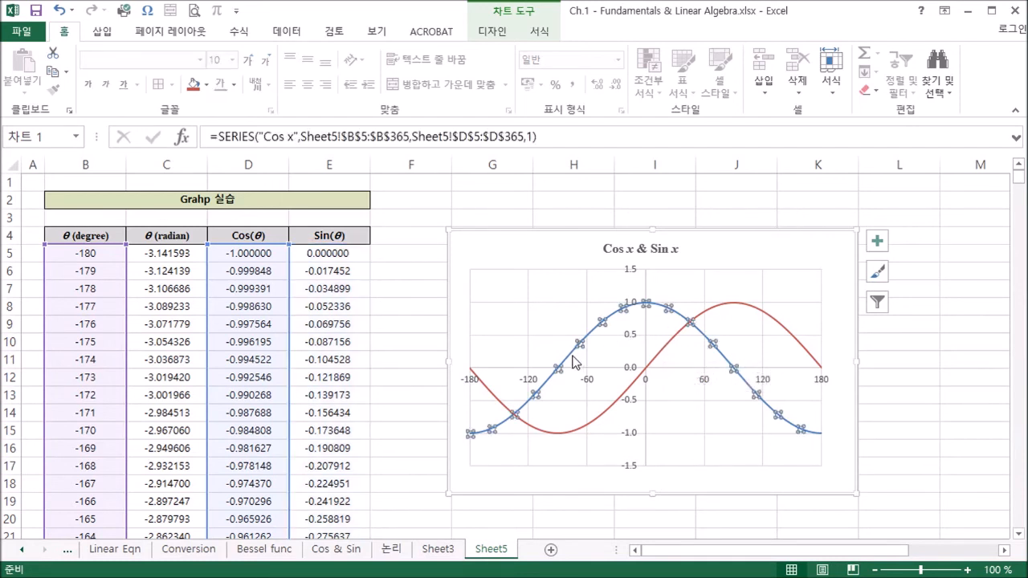
right_click(574, 358)
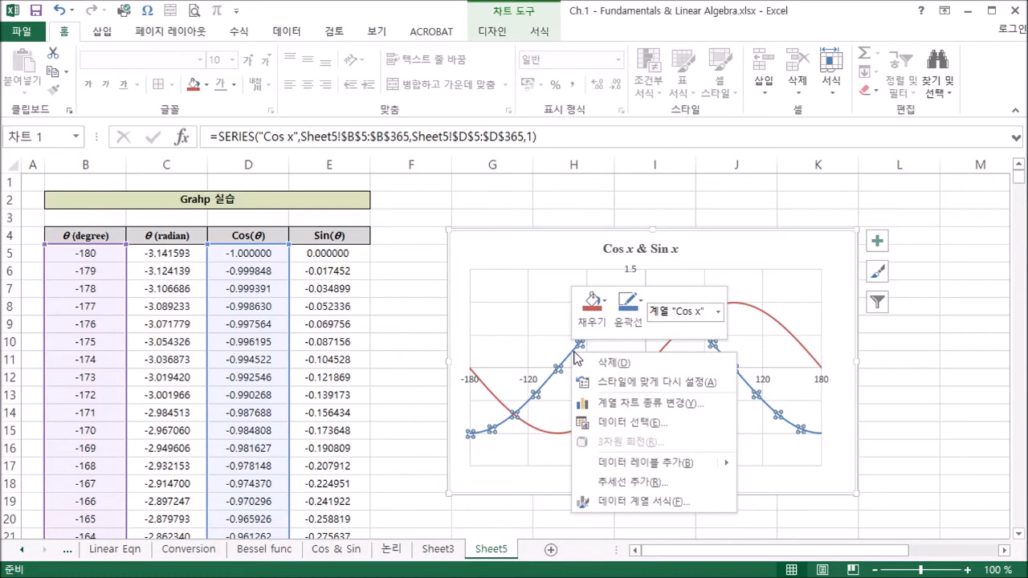
click(642, 303)
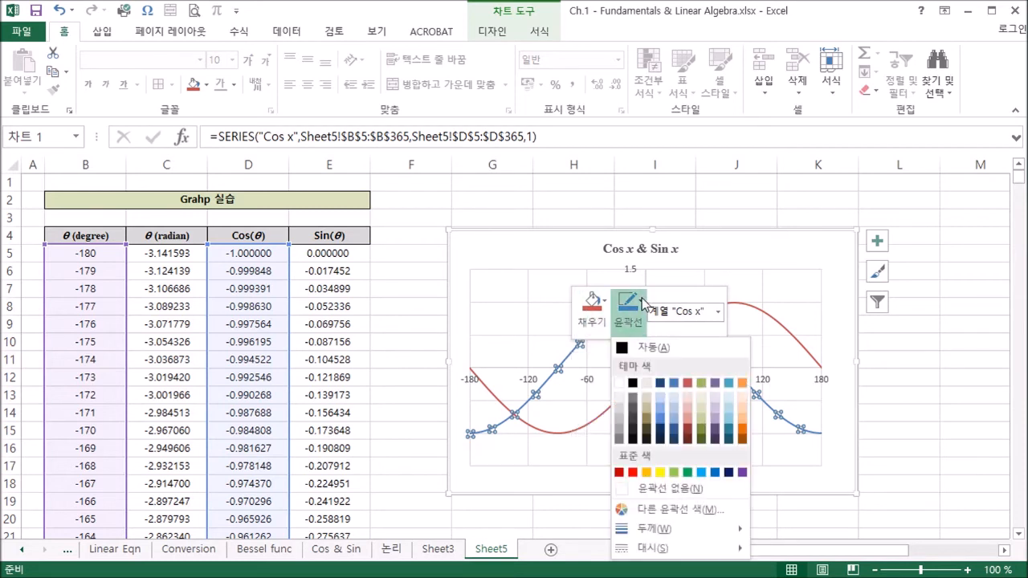
mouse_move(654, 532)
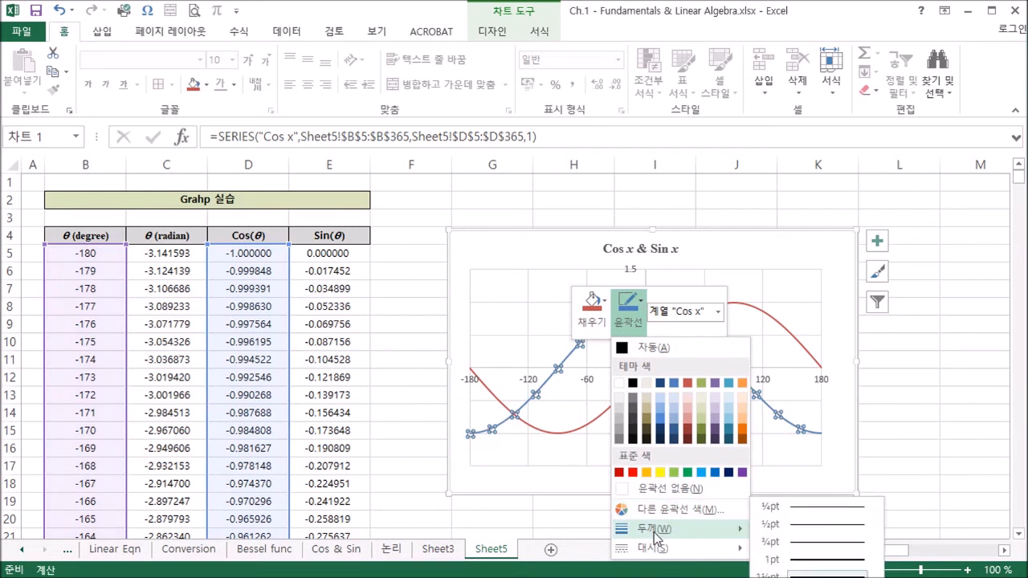
click(804, 560)
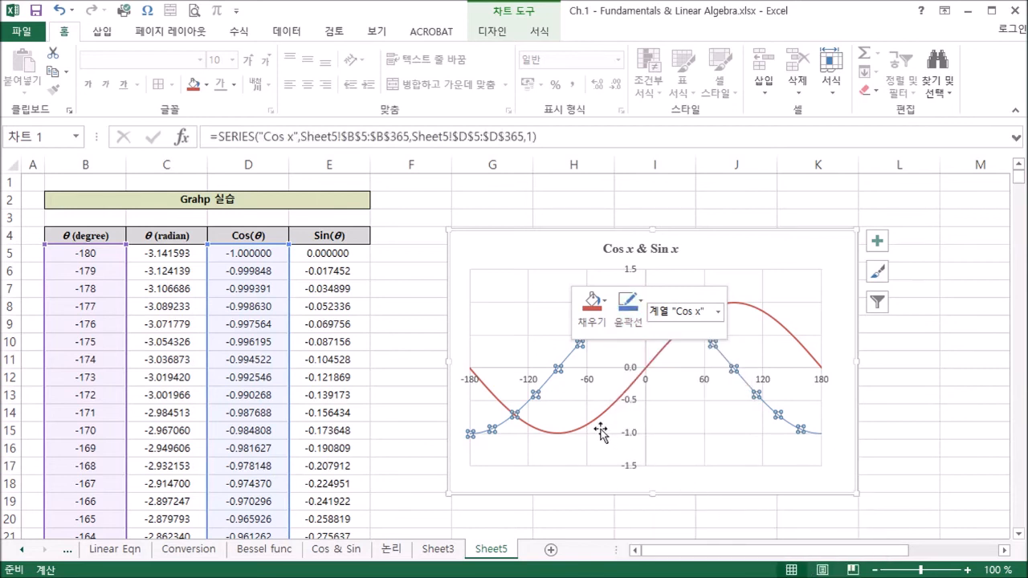
click(570, 354)
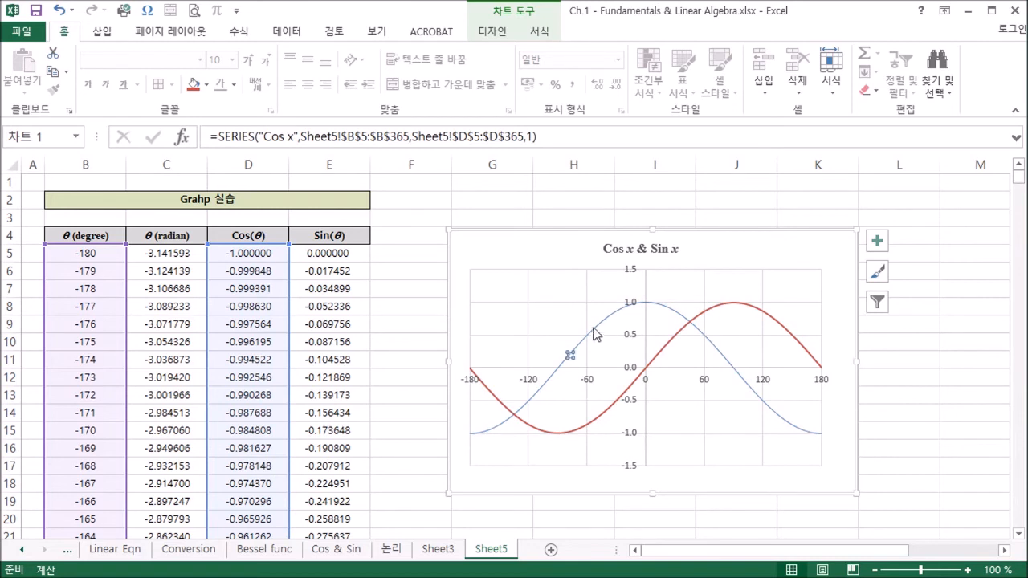
right_click(561, 366)
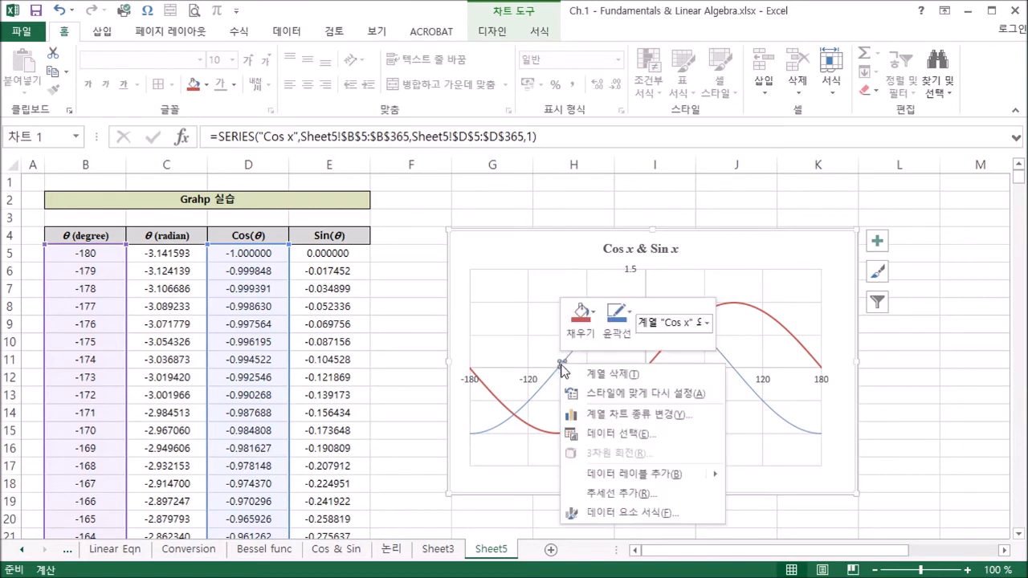
click(617, 320)
key(Escape)
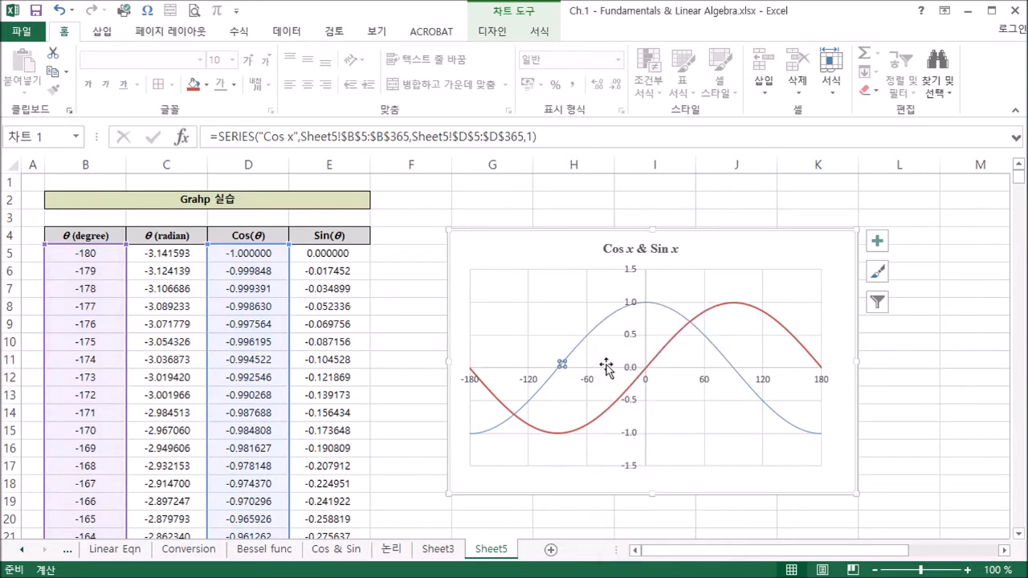
click(577, 345)
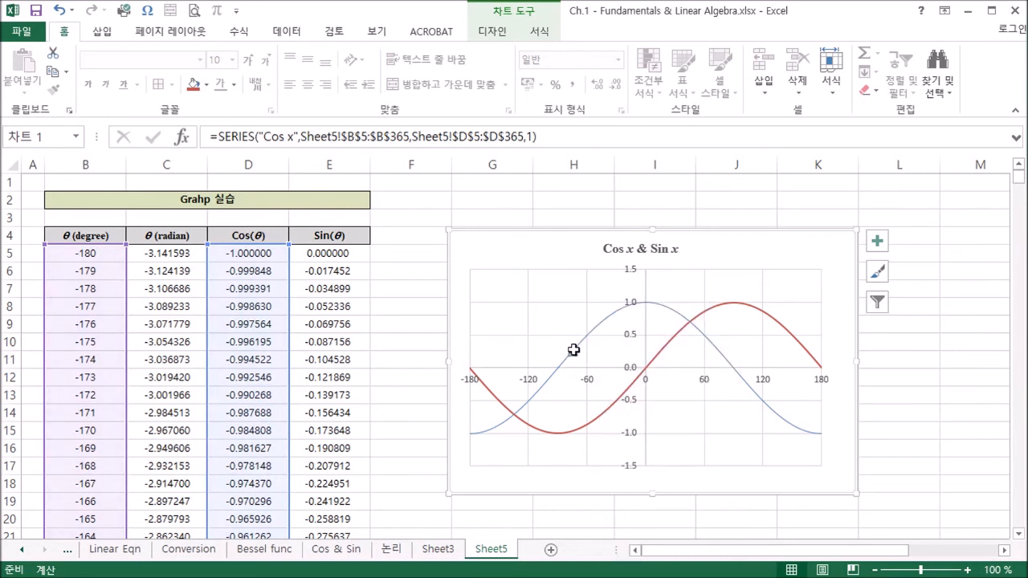
Step: Increase the outline weight of the Cos x curve to match the Sin x curve
click(700, 402)
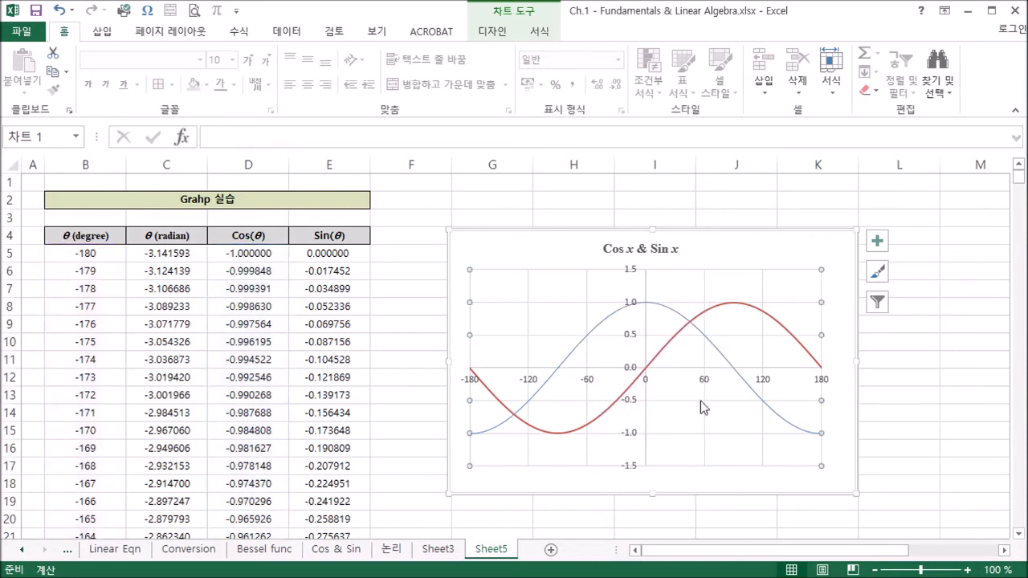
click(602, 323)
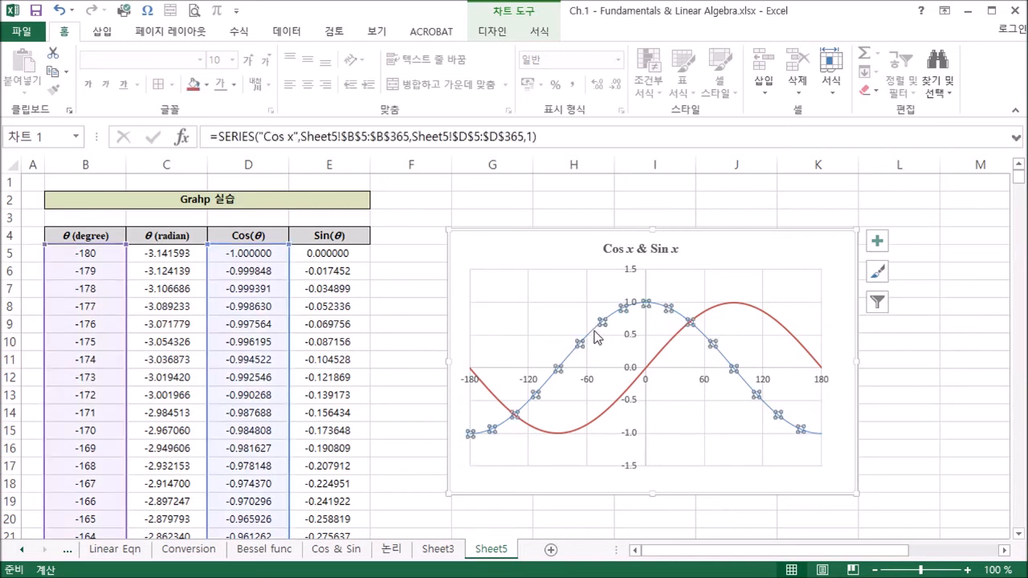
right_click(595, 332)
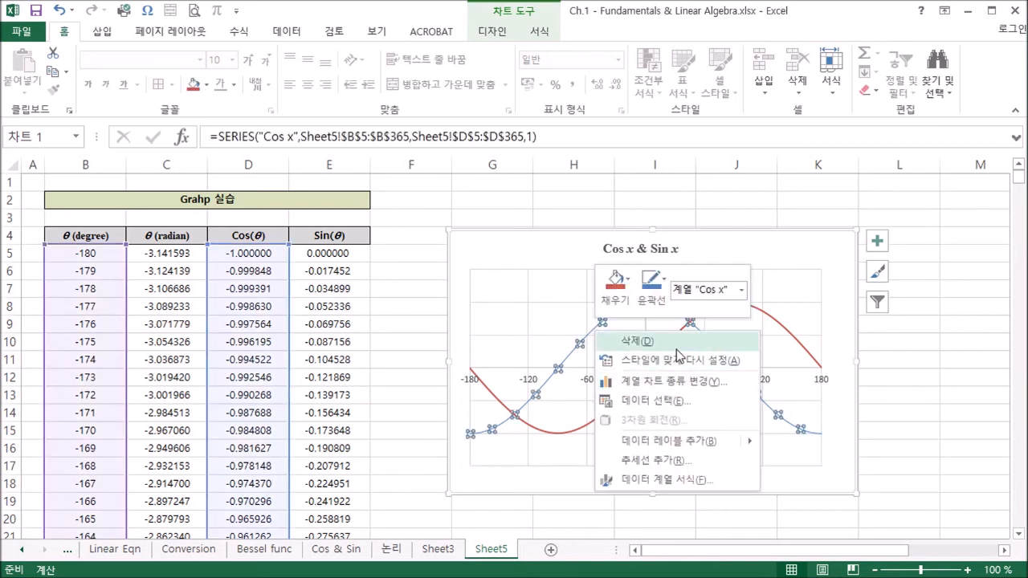
click(664, 287)
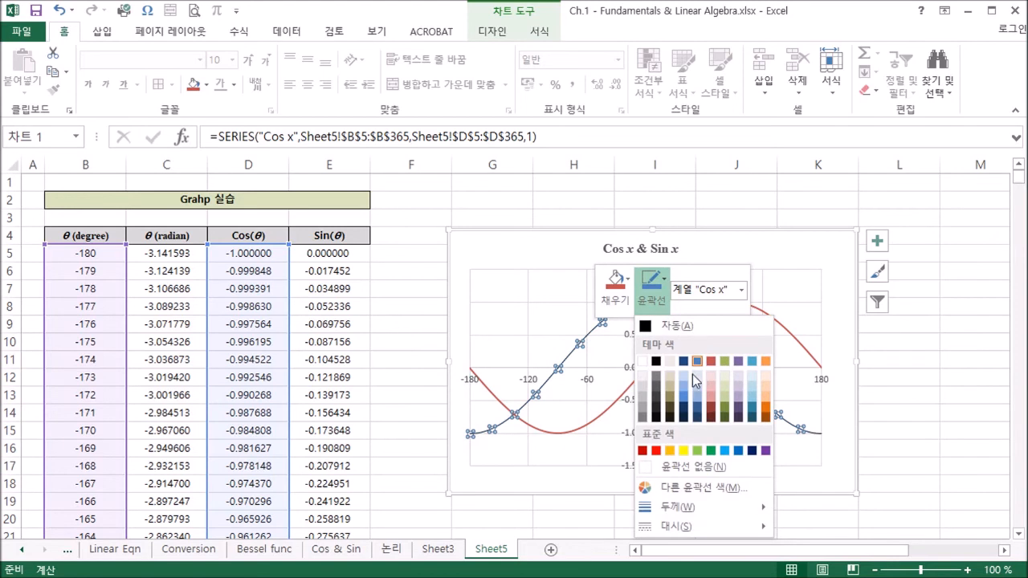
mouse_move(688, 509)
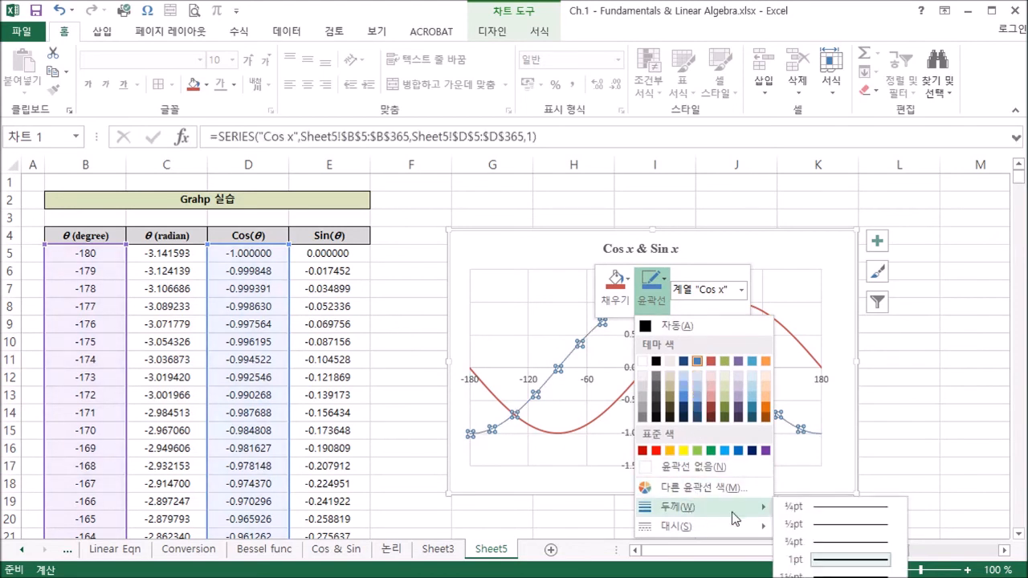
click(815, 564)
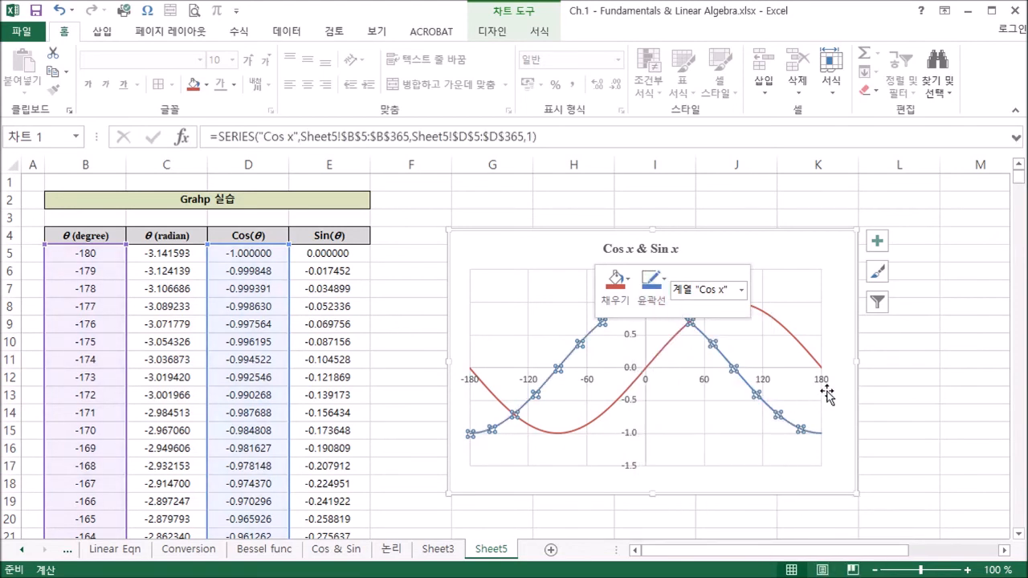
click(907, 397)
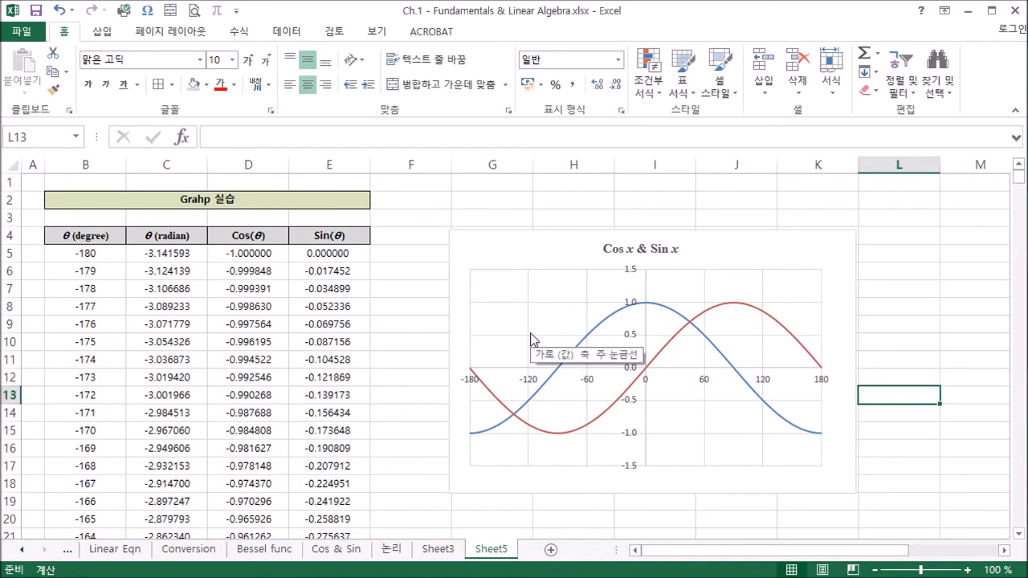
Step: Insert a text box in the chart's plot area beside the rising Cos curve and enter the text "Cos q"
click(553, 320)
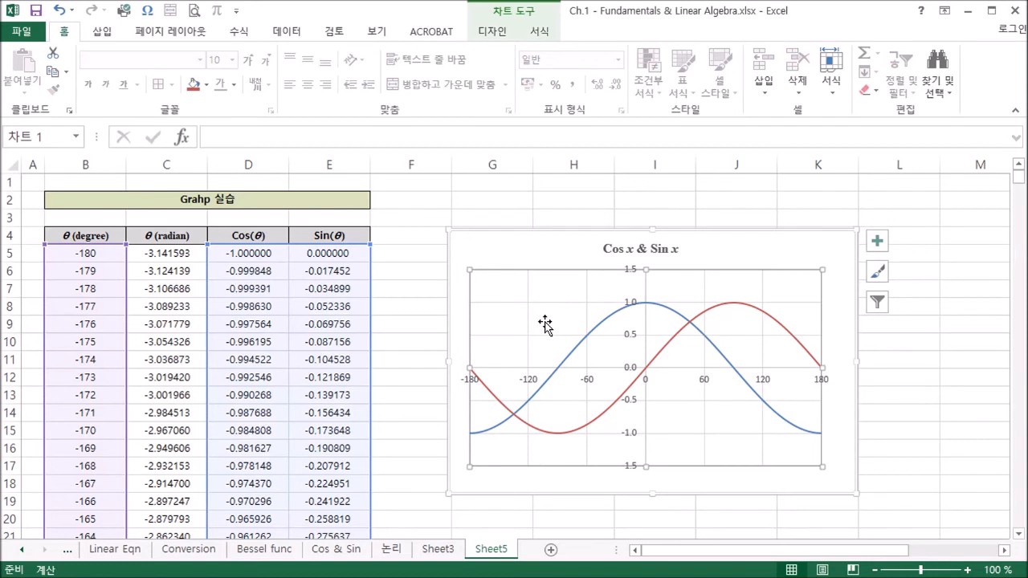
right_click(546, 323)
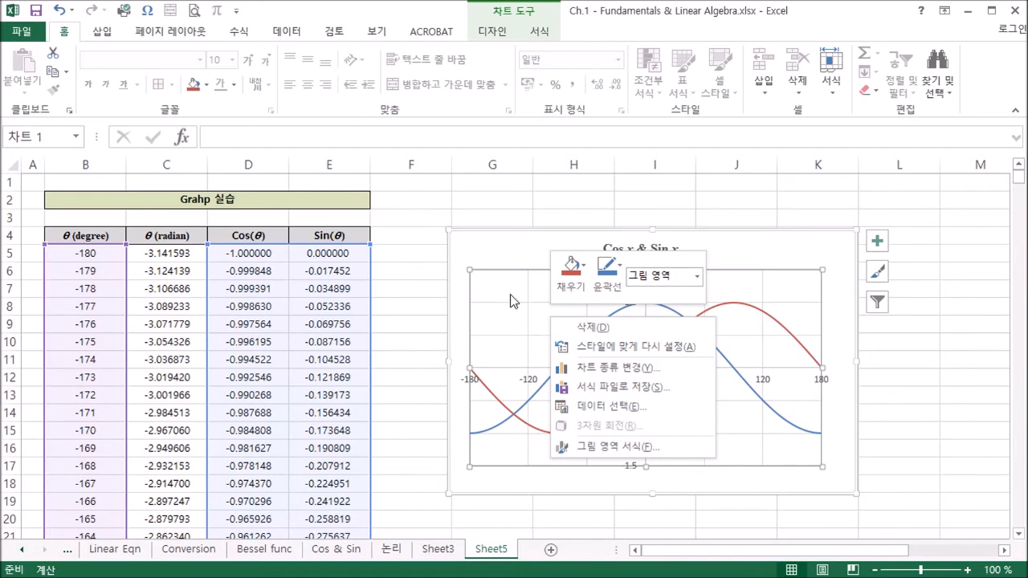
click(485, 34)
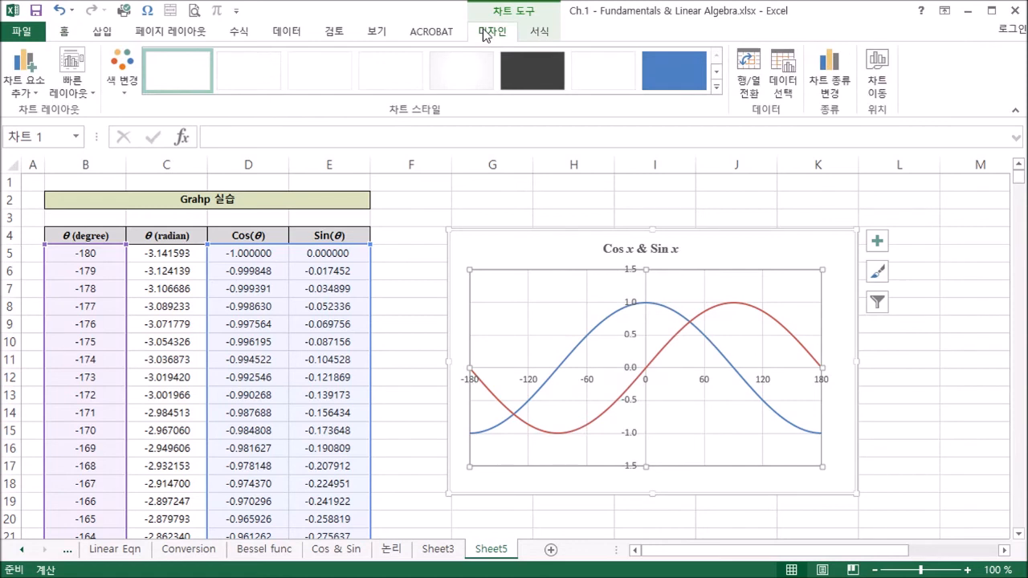
click(538, 34)
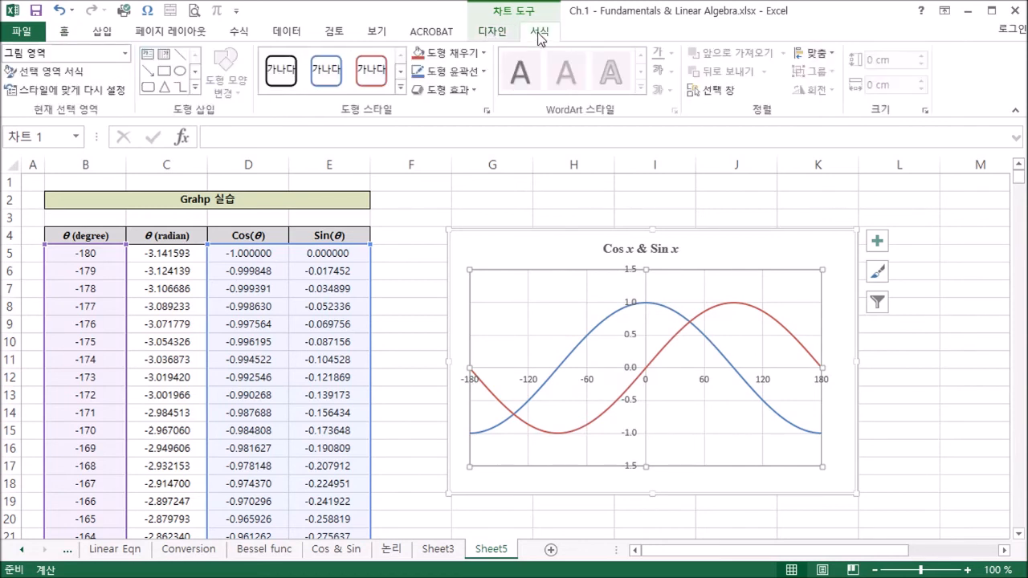
click(147, 58)
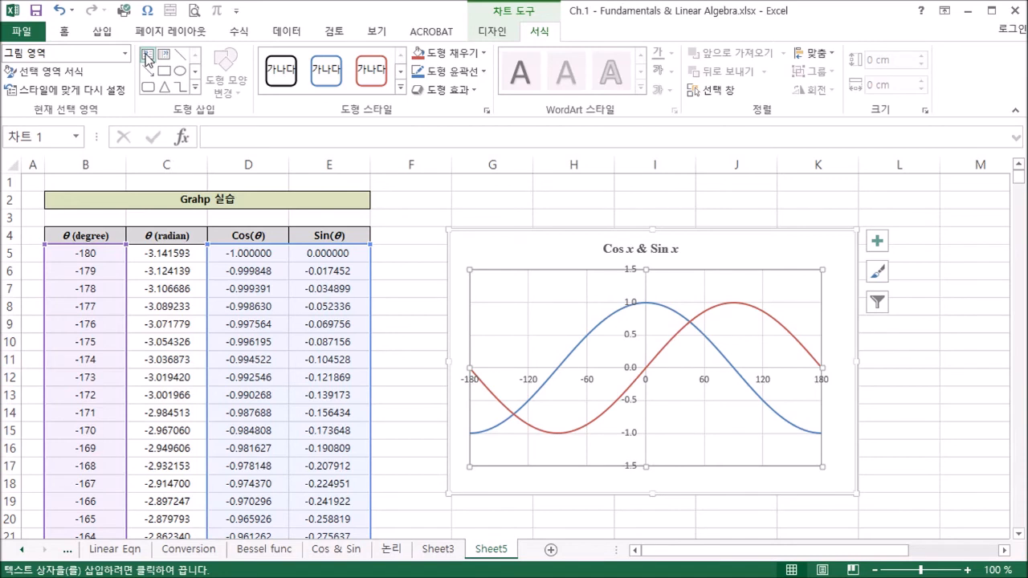
click(501, 300)
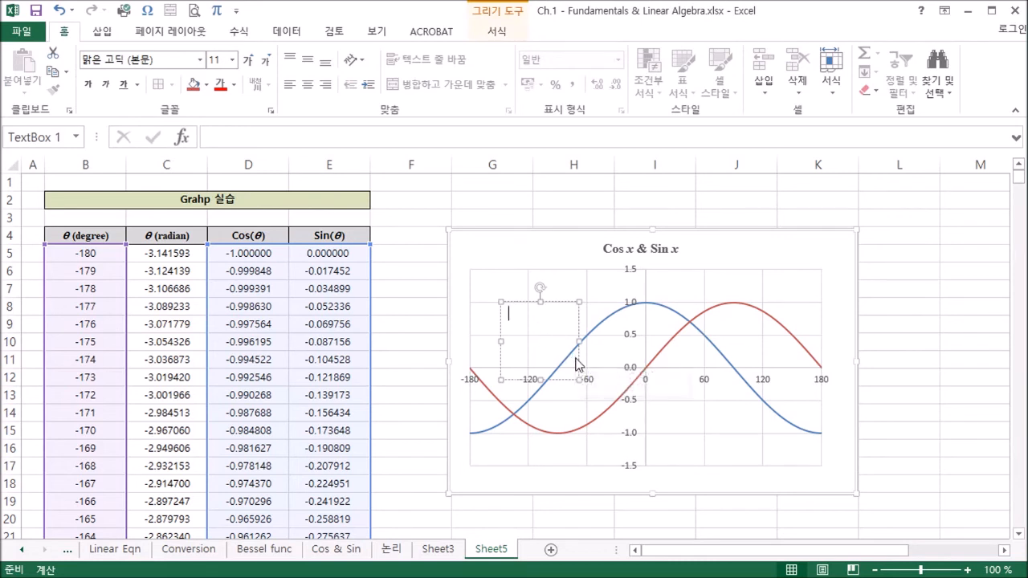
text(q)
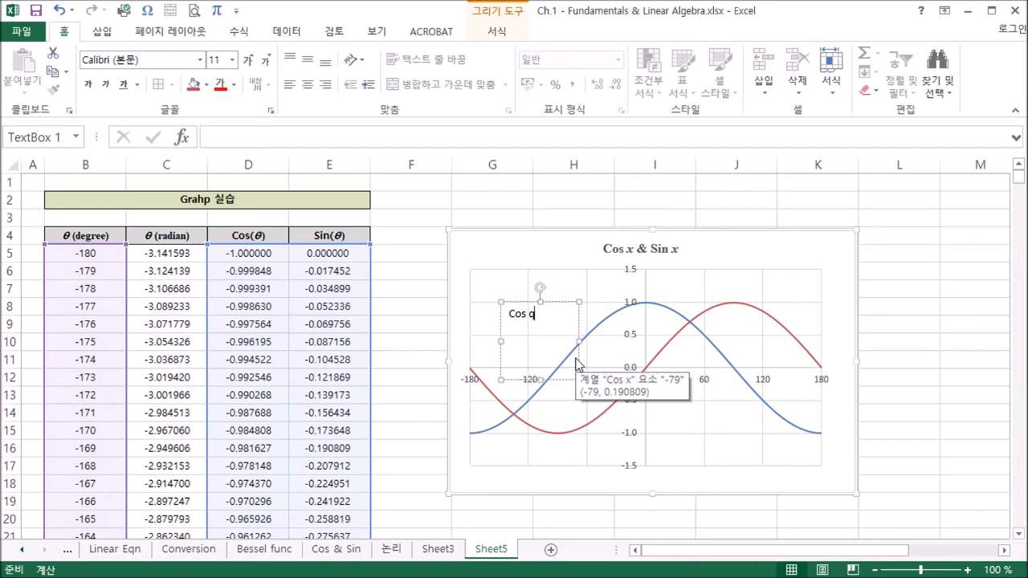
Step: Format the q in the chart label in italic Symbol font and make the whole label bold
click(199, 59)
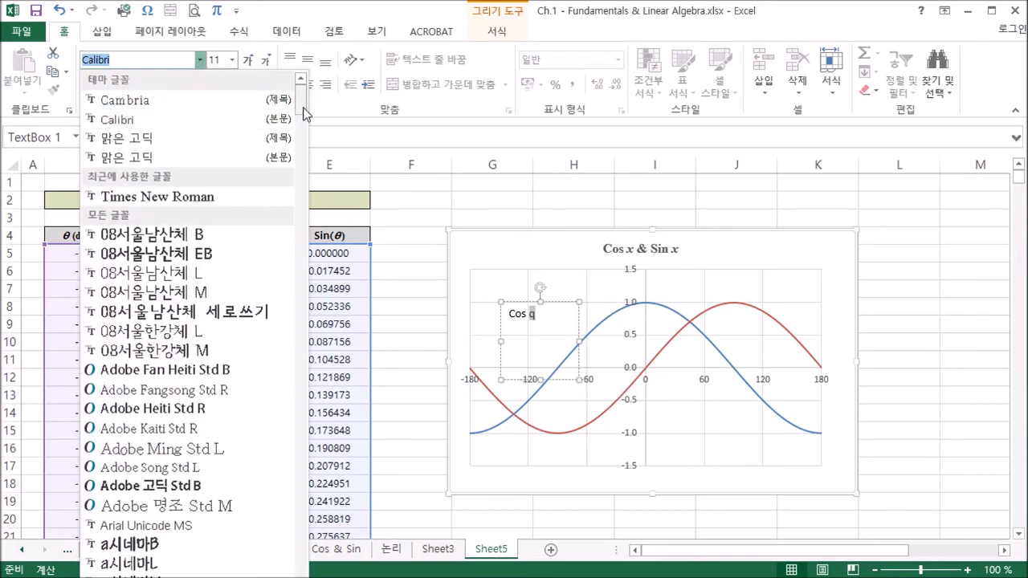
drag(304, 113, 321, 577)
click(241, 344)
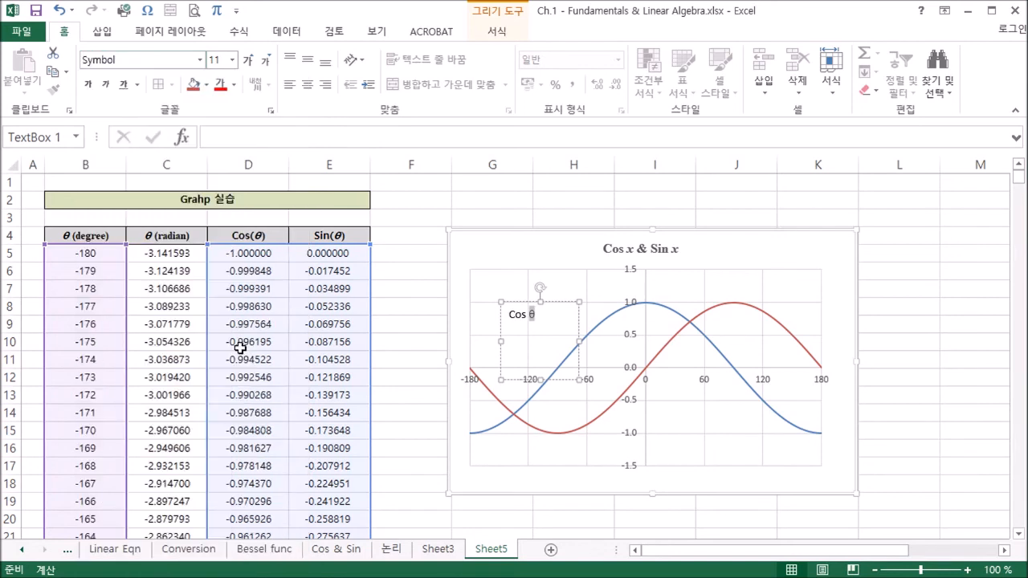
click(105, 84)
drag(511, 312, 549, 318)
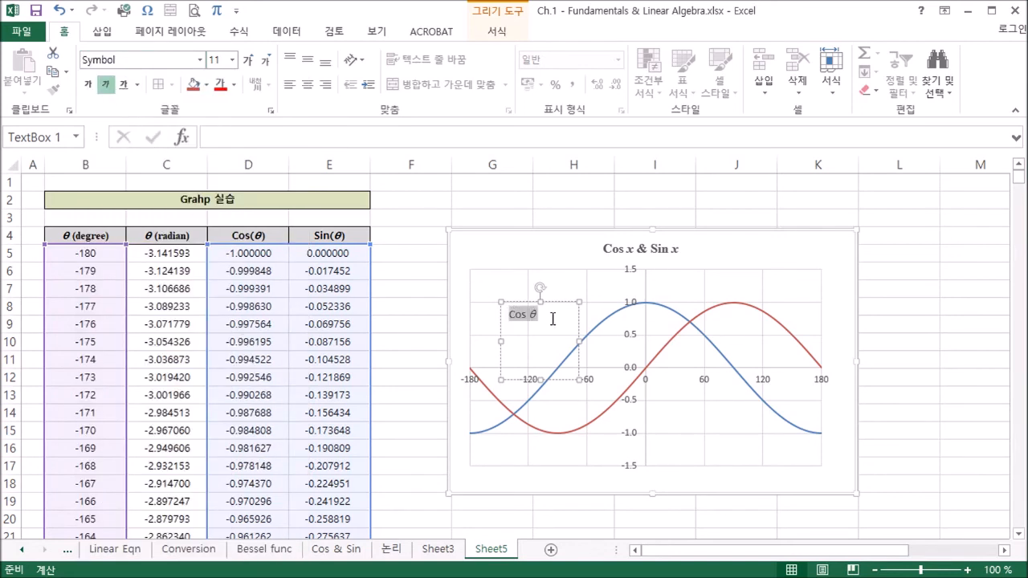
click(89, 85)
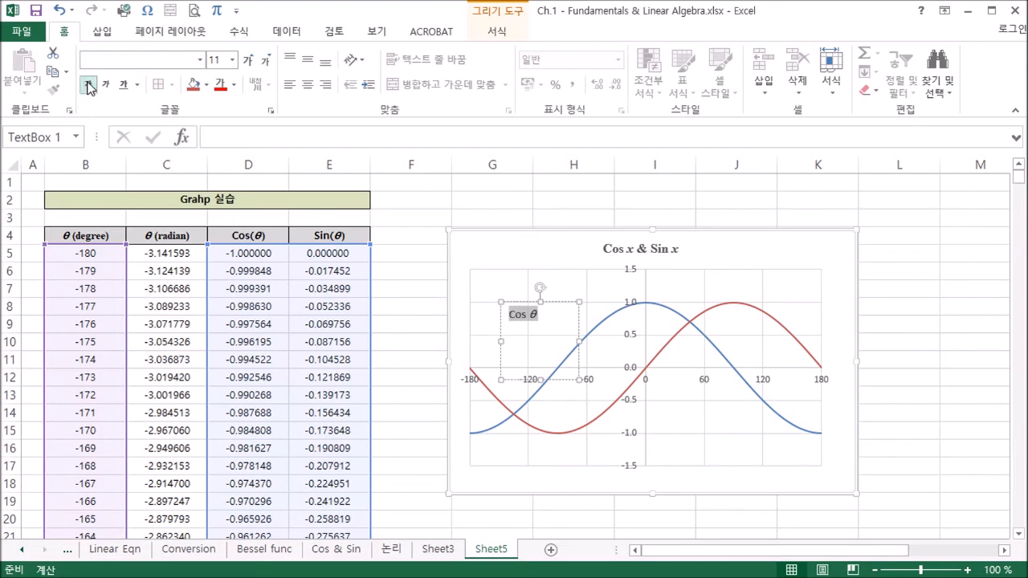
Step: Set the word Cos in the label to Times New Roman, and shrink and move the text box next to the blue curve
click(516, 315)
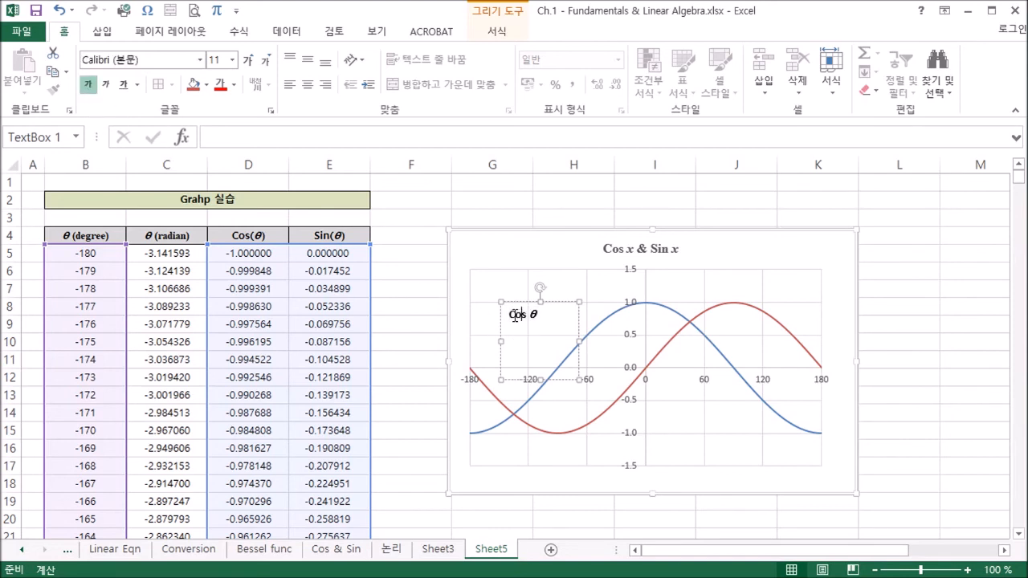
drag(512, 314, 526, 313)
click(199, 60)
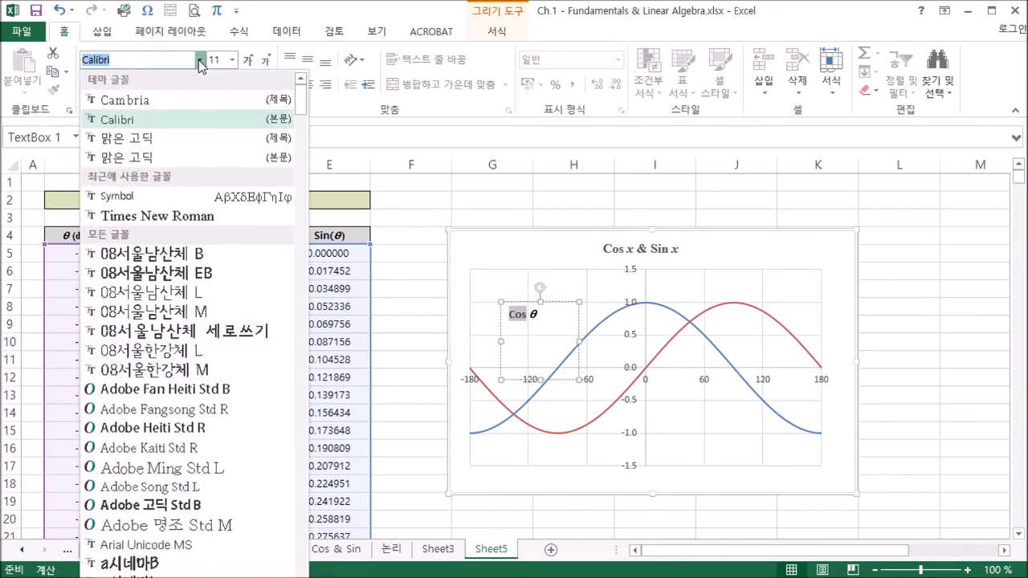
click(205, 217)
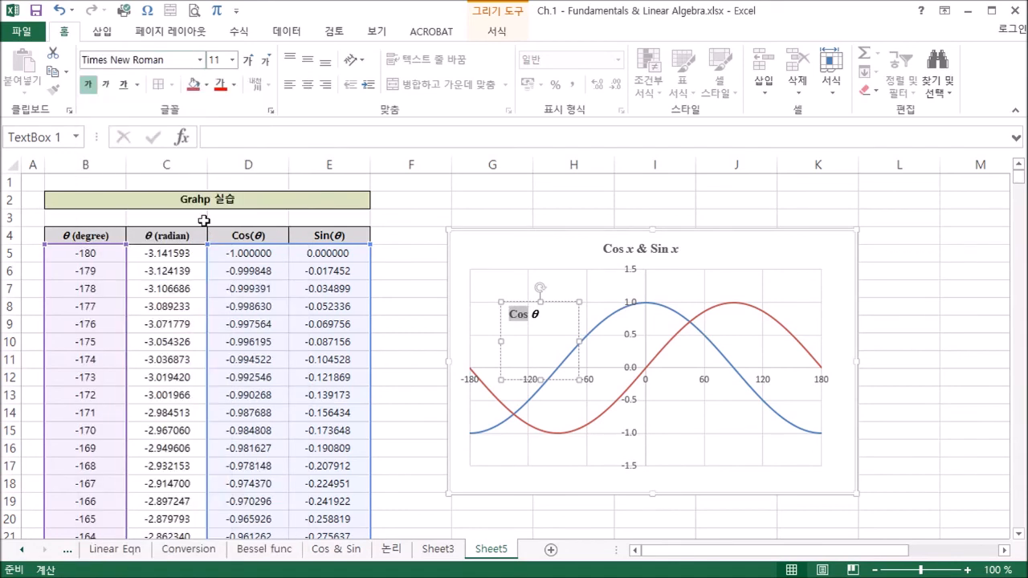
drag(541, 381, 575, 319)
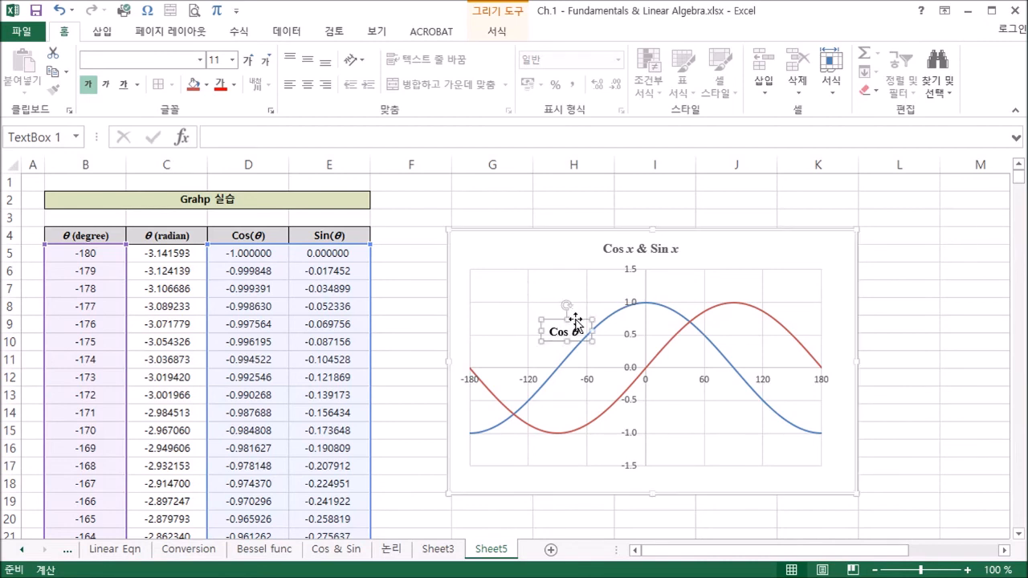
click(557, 252)
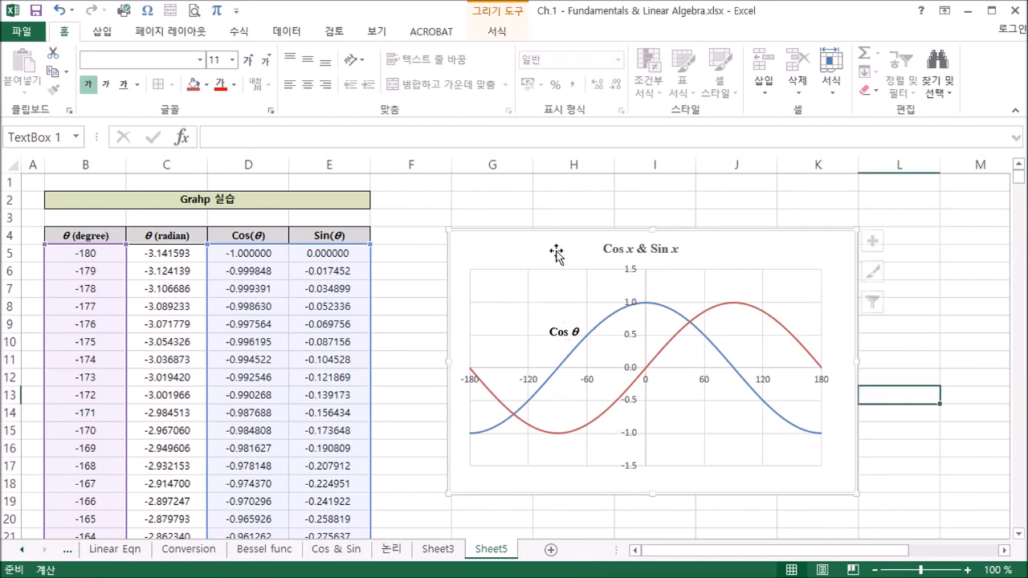
Step: Duplicate the Cos θ label, place the copy beside the red curve's peak, and replace the word Cos with Sin
click(565, 333)
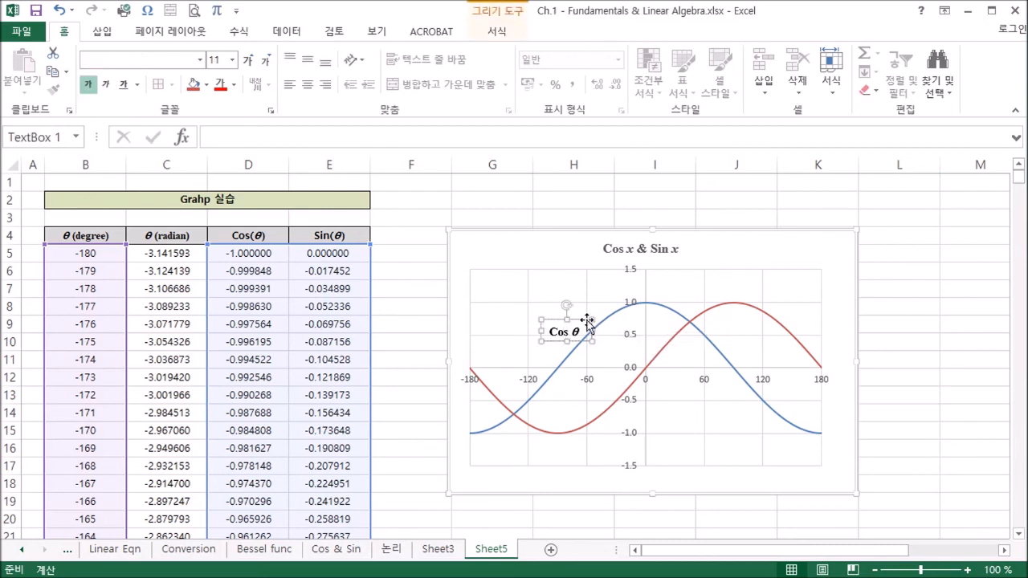
key(ctrl+c)
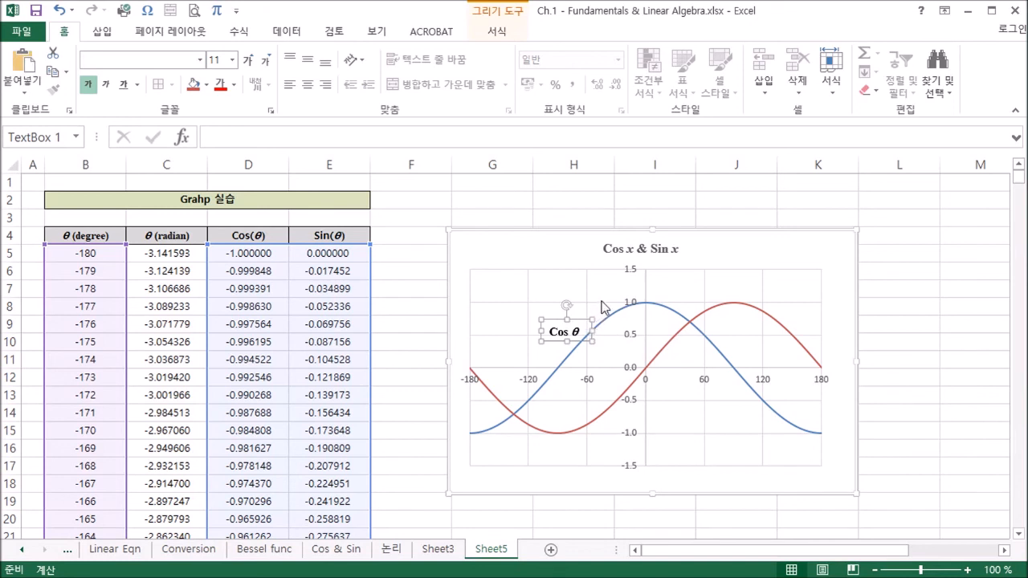
click(508, 259)
key(ctrl+v)
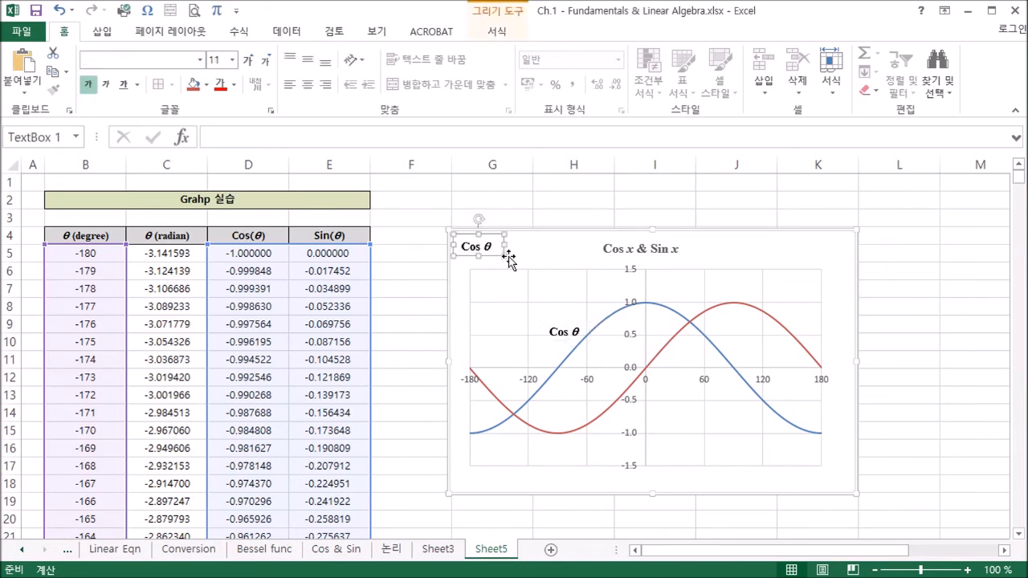
drag(493, 234, 789, 300)
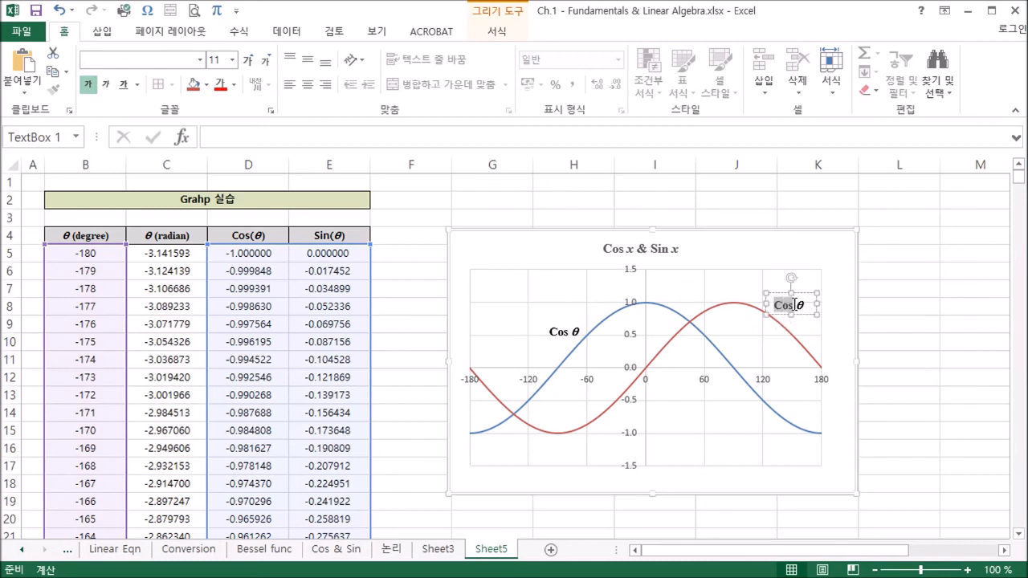
text(Sin)
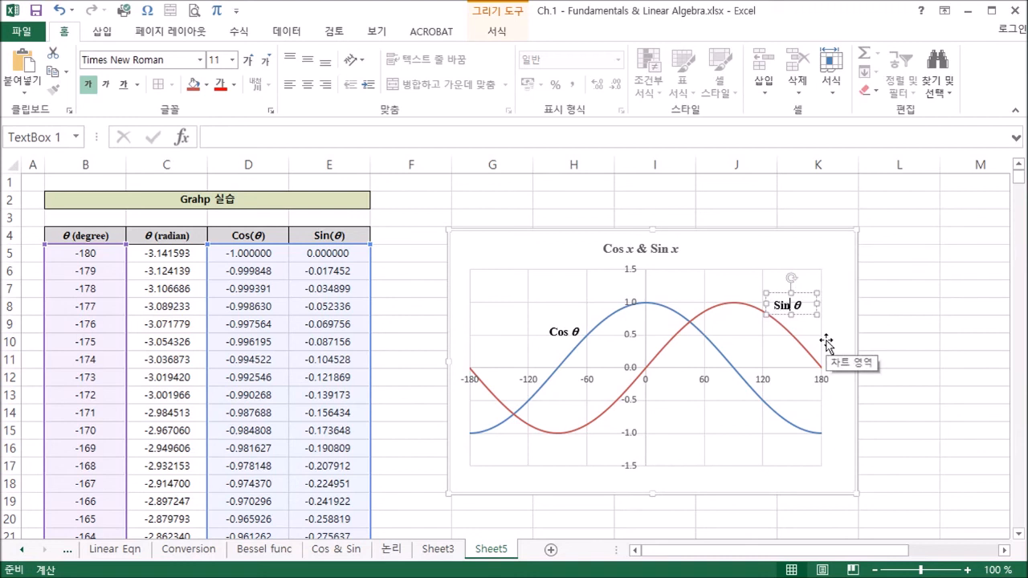
click(752, 257)
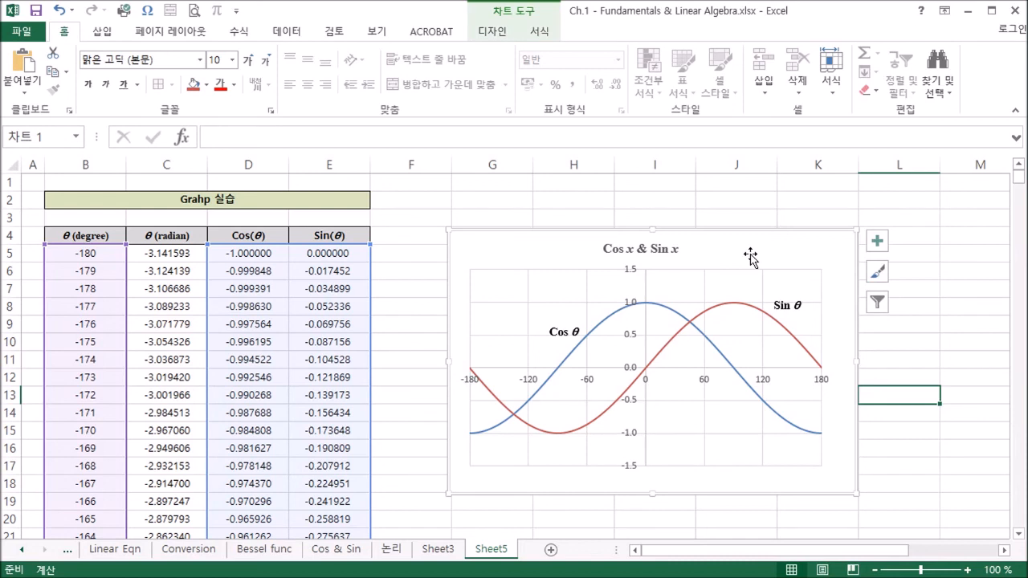
click(498, 280)
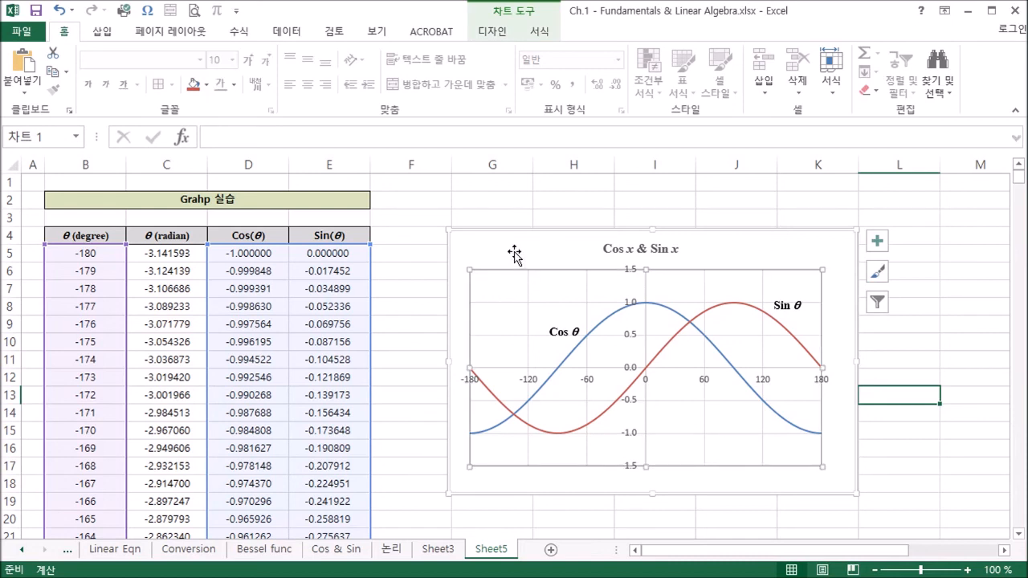
click(515, 253)
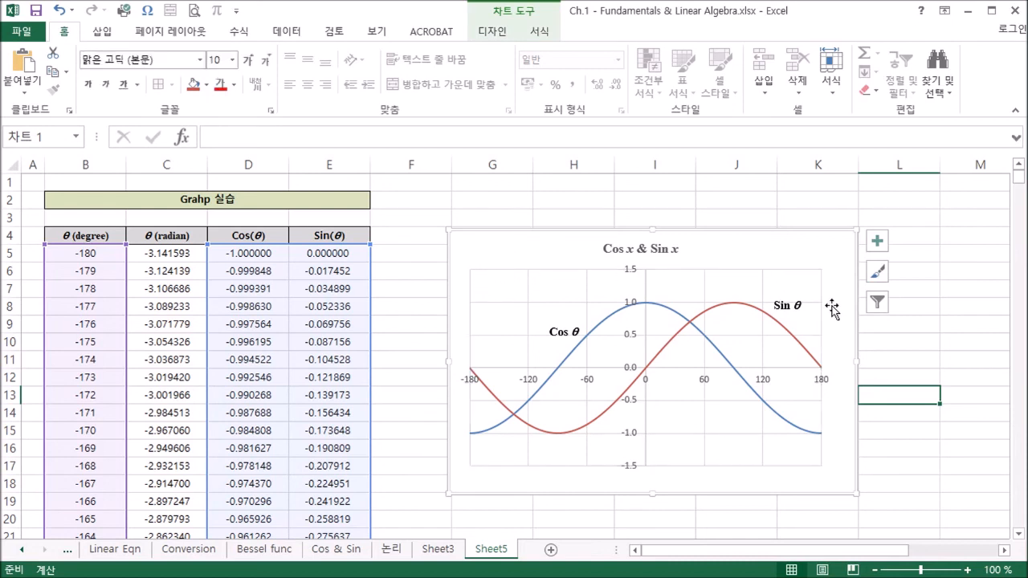
click(508, 292)
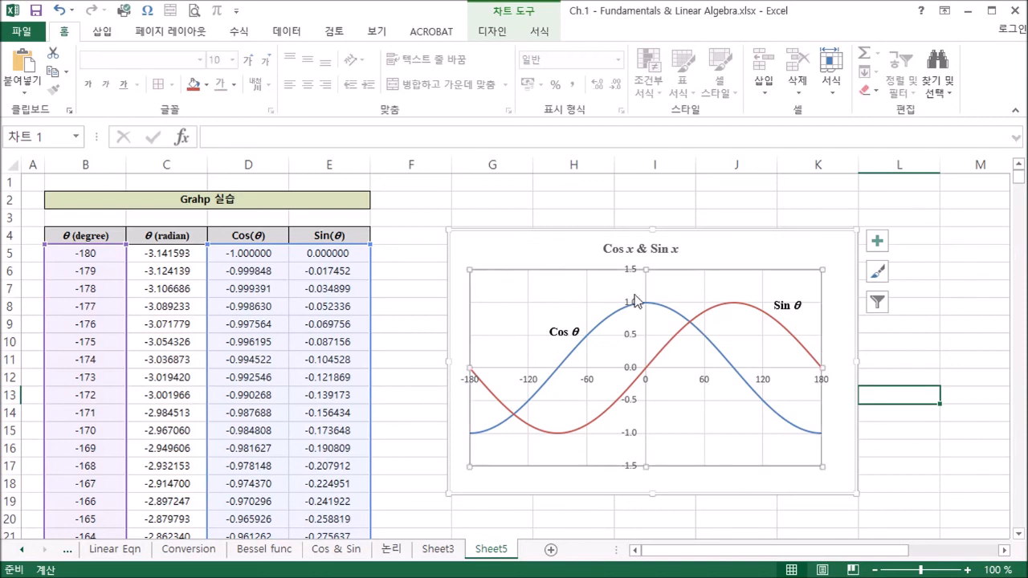
right_click(548, 290)
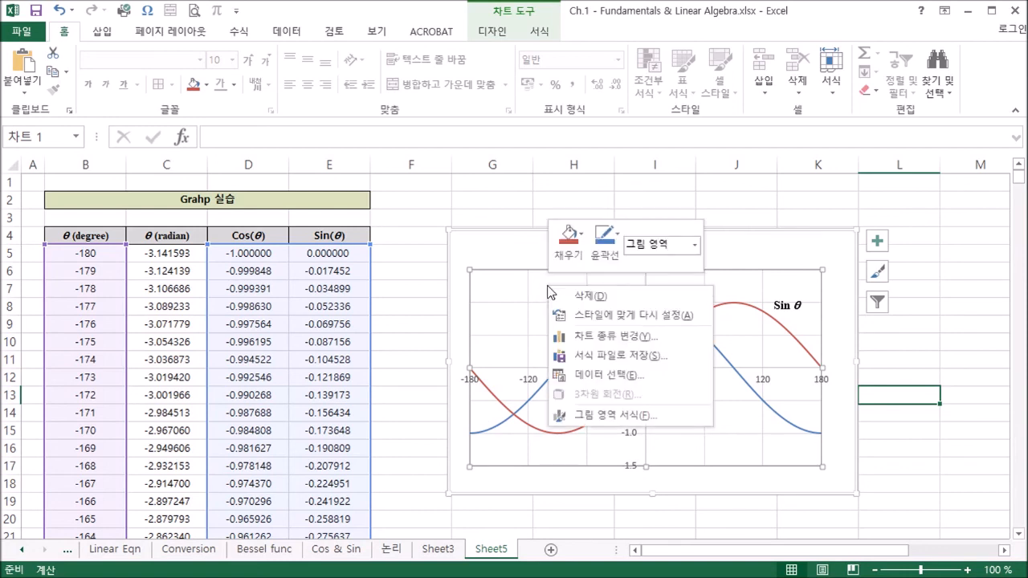
click(618, 237)
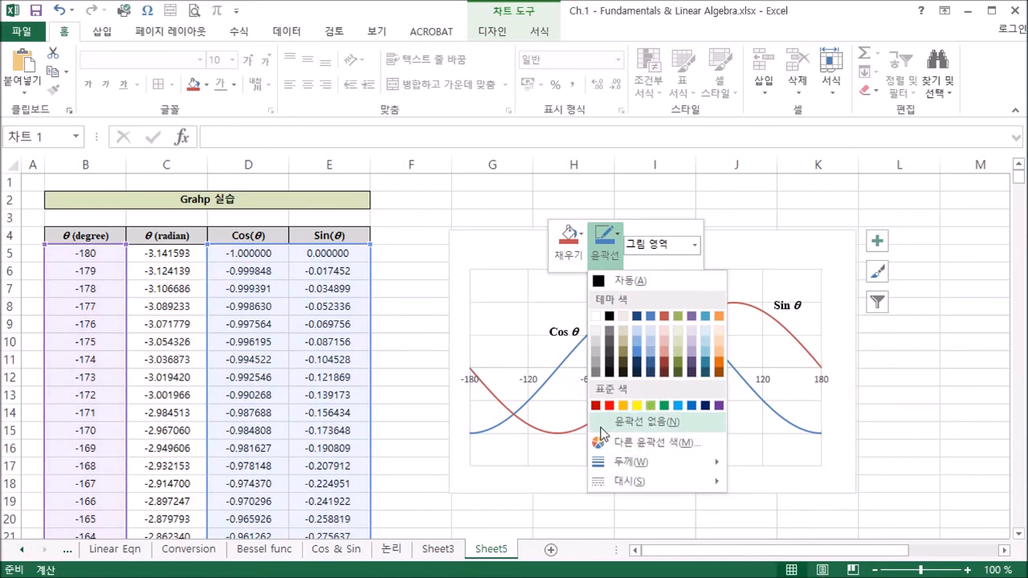
click(521, 294)
Step: Give the chart's plot area a border in the automatic black outline colour
right_click(565, 290)
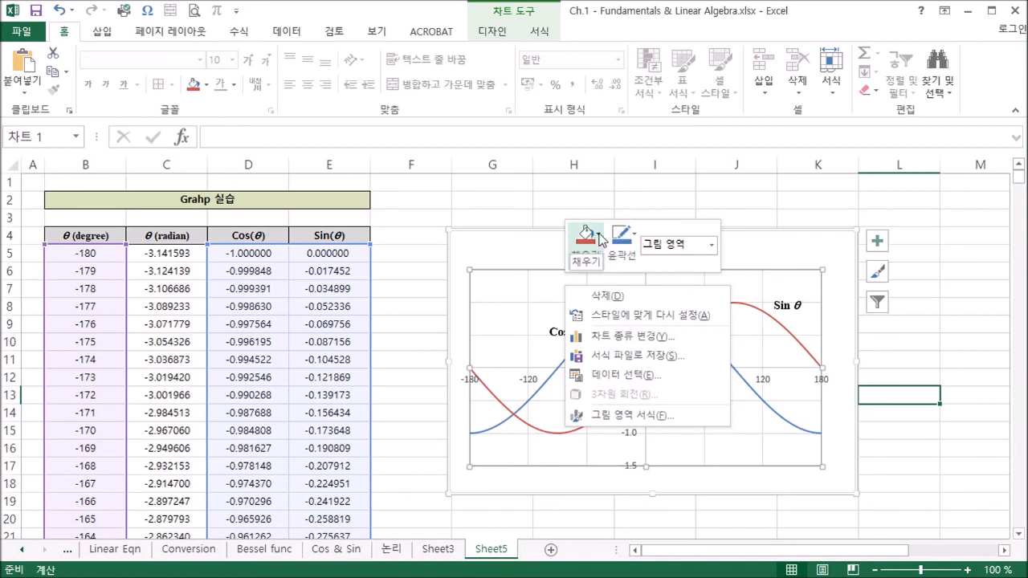
click(635, 238)
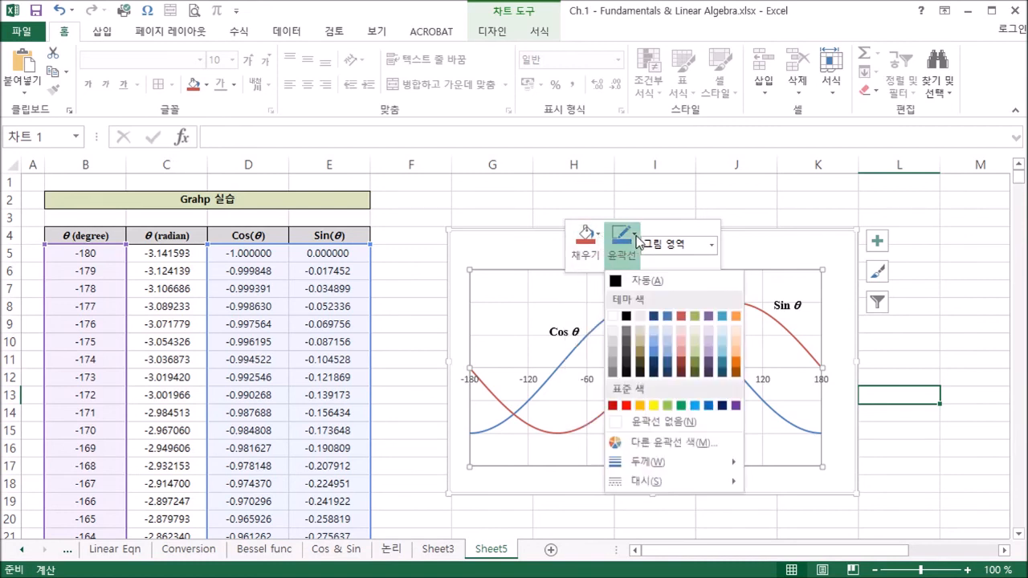
click(617, 281)
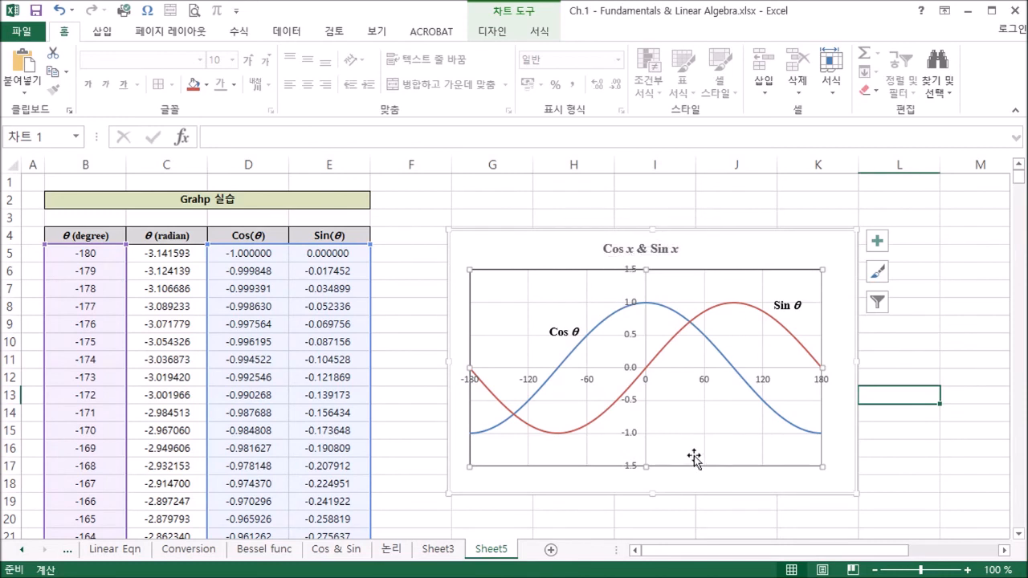
click(673, 484)
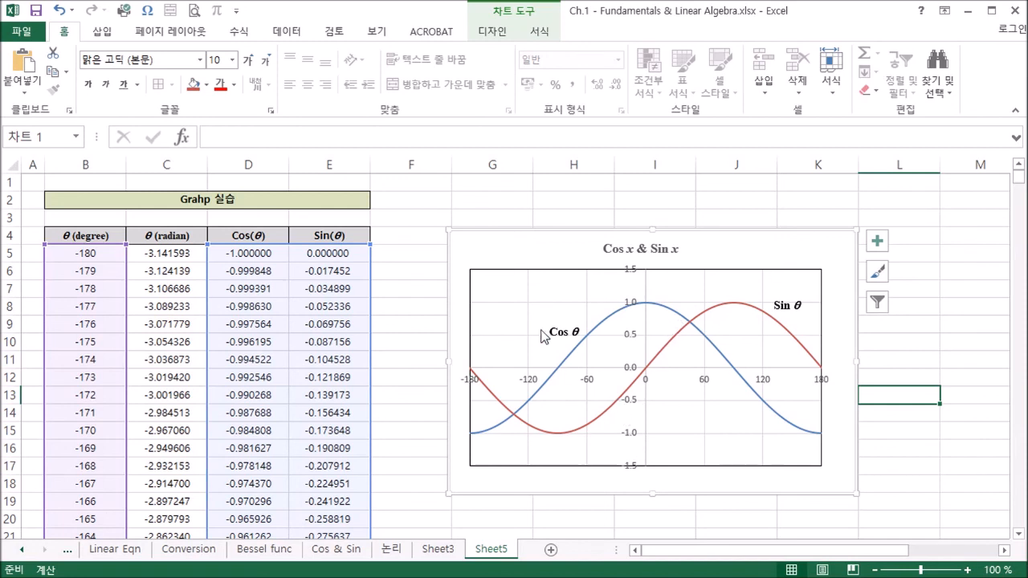
Step: Remove the outline around the chart's plot area
right_click(554, 289)
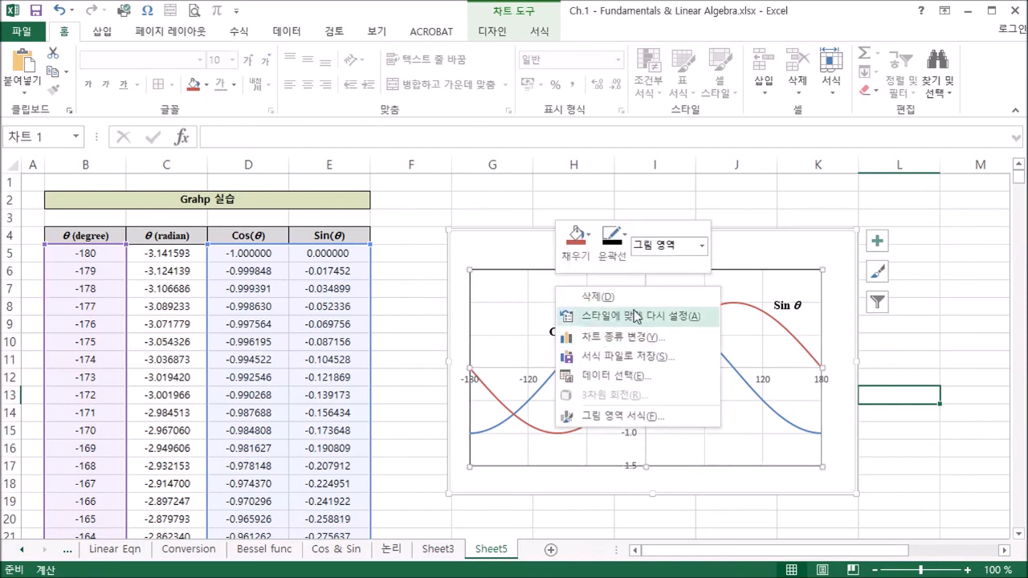
click(614, 245)
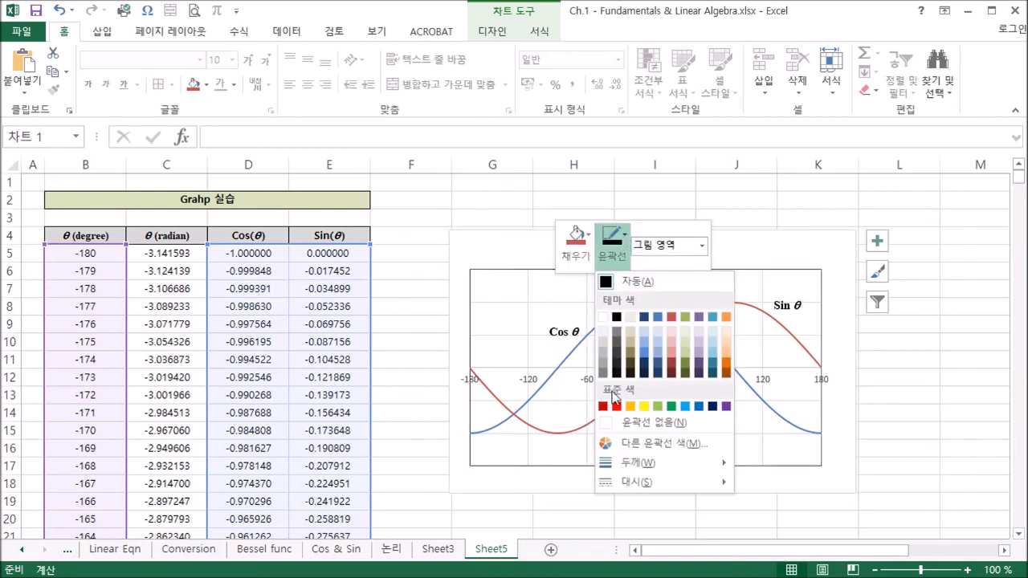
click(608, 426)
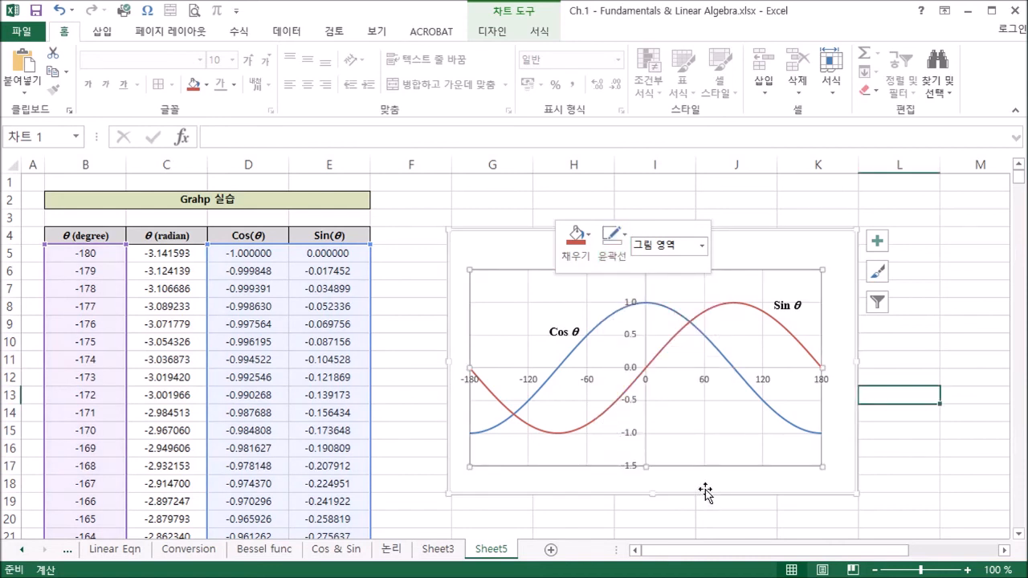
Step: Reapply the automatic black outline to the chart's plot area, and select the whole chart
right_click(543, 286)
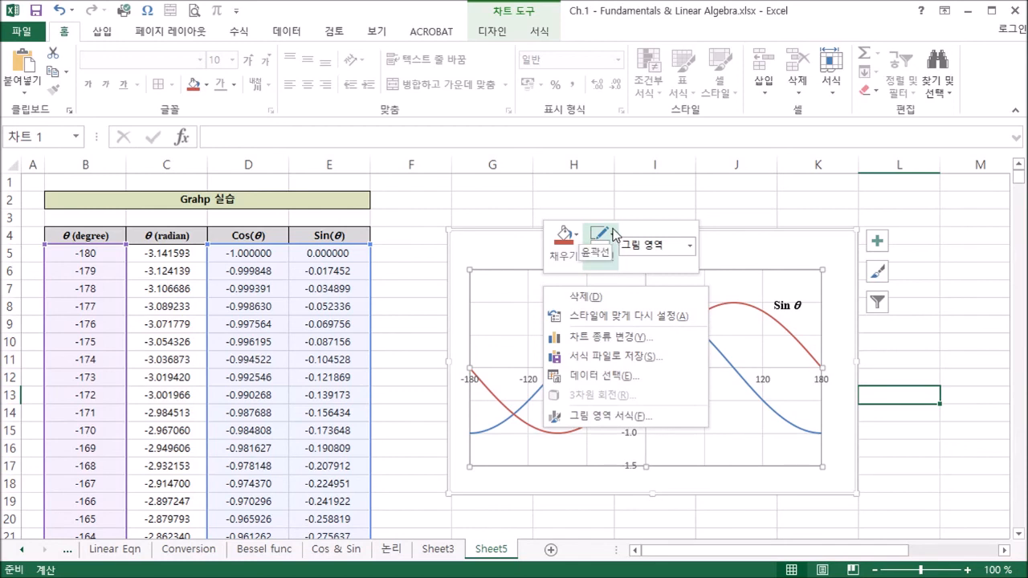
click(612, 233)
click(598, 281)
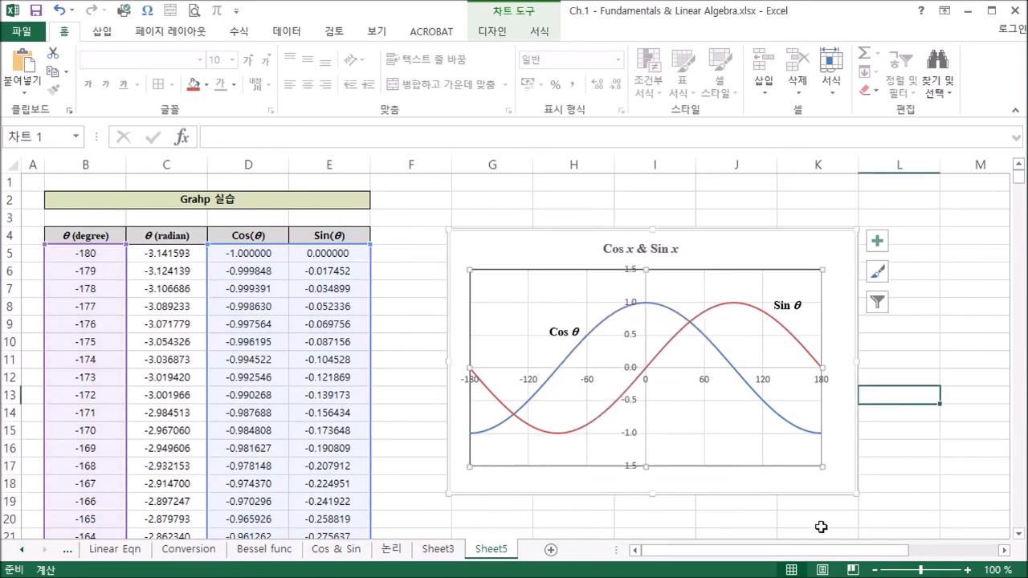
click(757, 490)
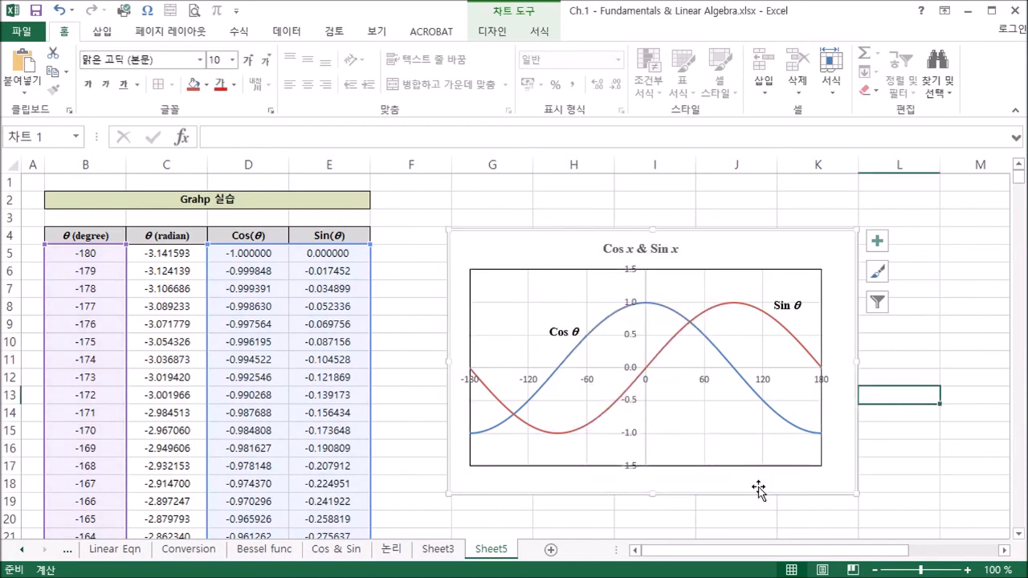